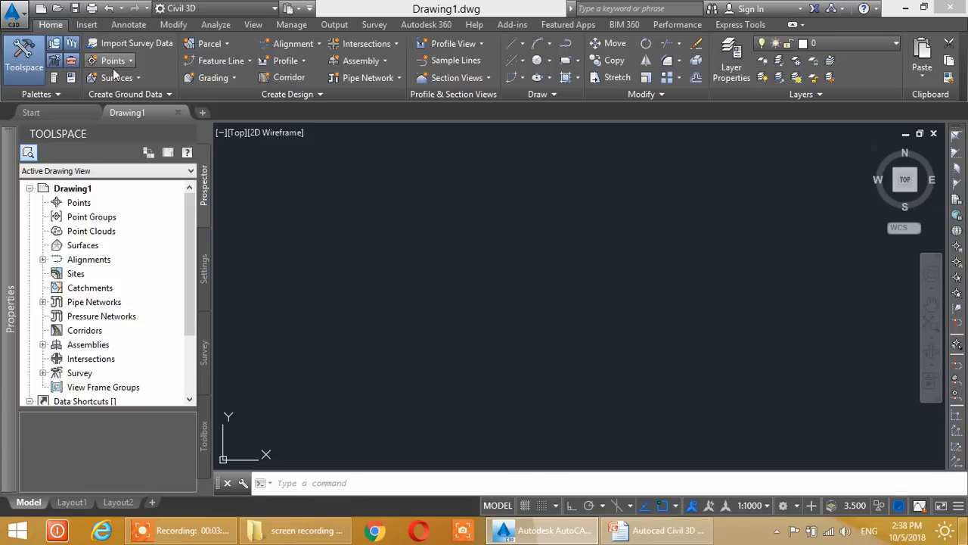
Start a new alignment with the Alignment Creation Tools and name it TR
left_click(309, 47)
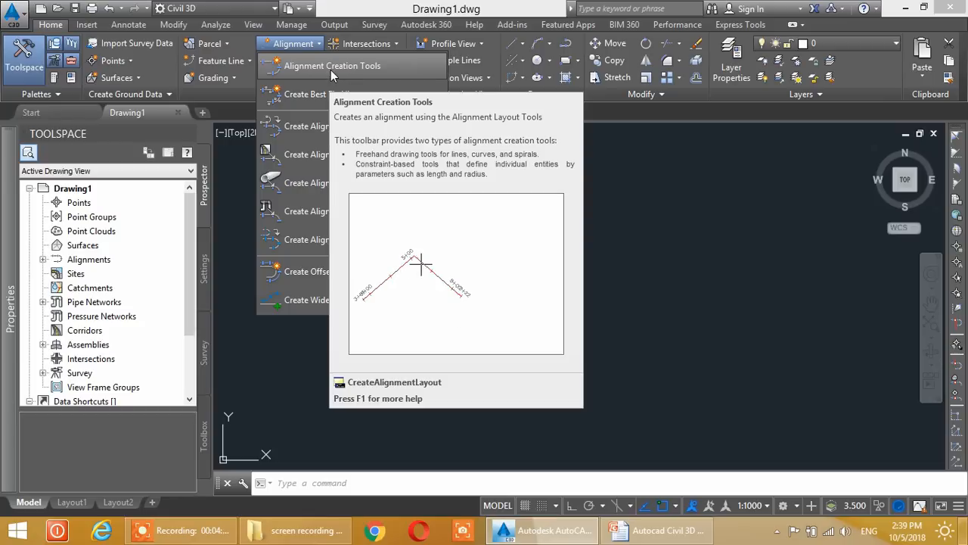
left_click(331, 69)
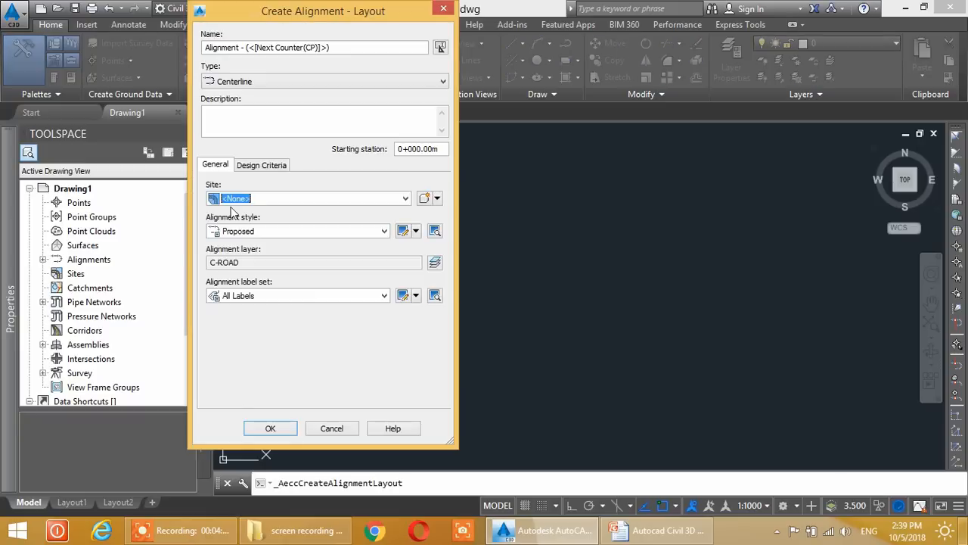
left_click_drag(311, 19, 331, 44)
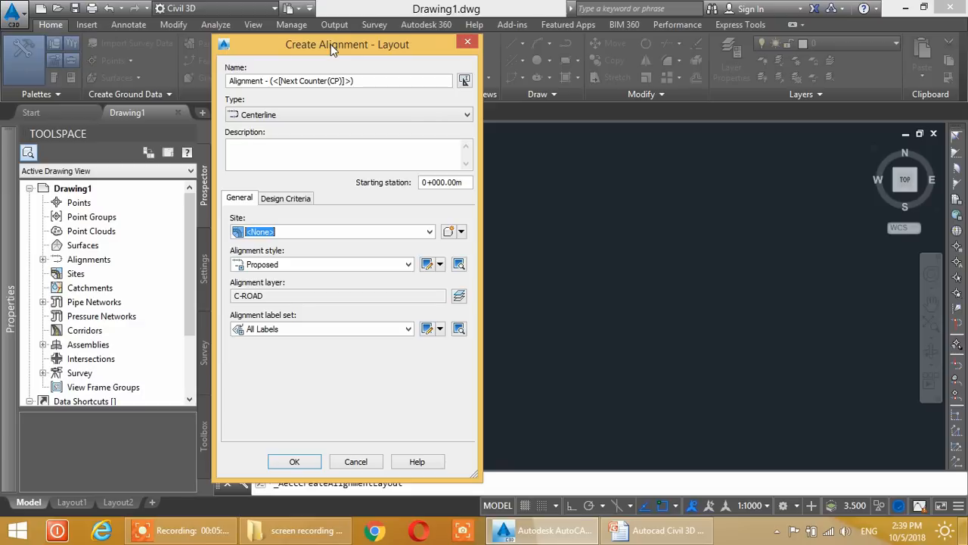
left_click_drag(330, 44, 332, 32)
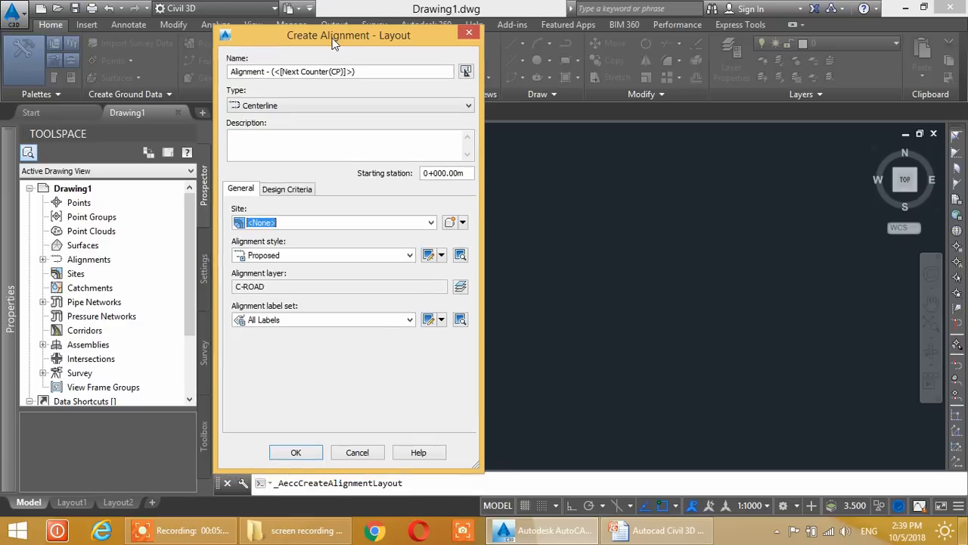
left_click(379, 74)
left_click_drag(379, 74, 198, 73)
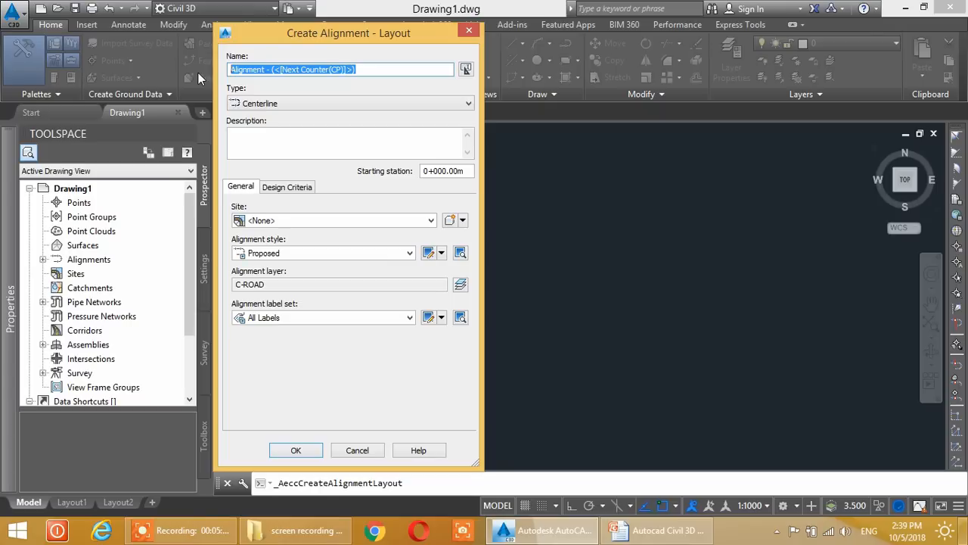
type("TR")
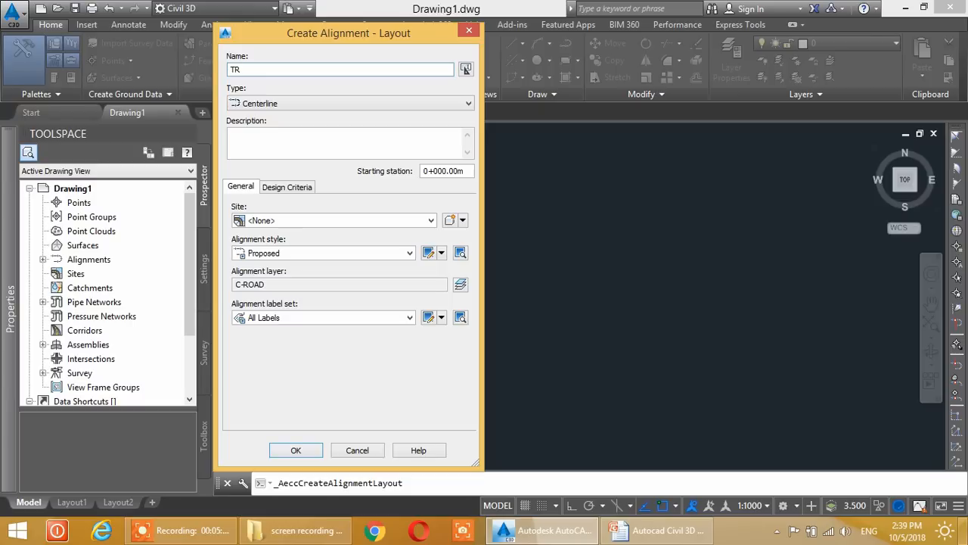
Set the alignment type to Centerline and enter "Truck Route" as its description
left_click(326, 104)
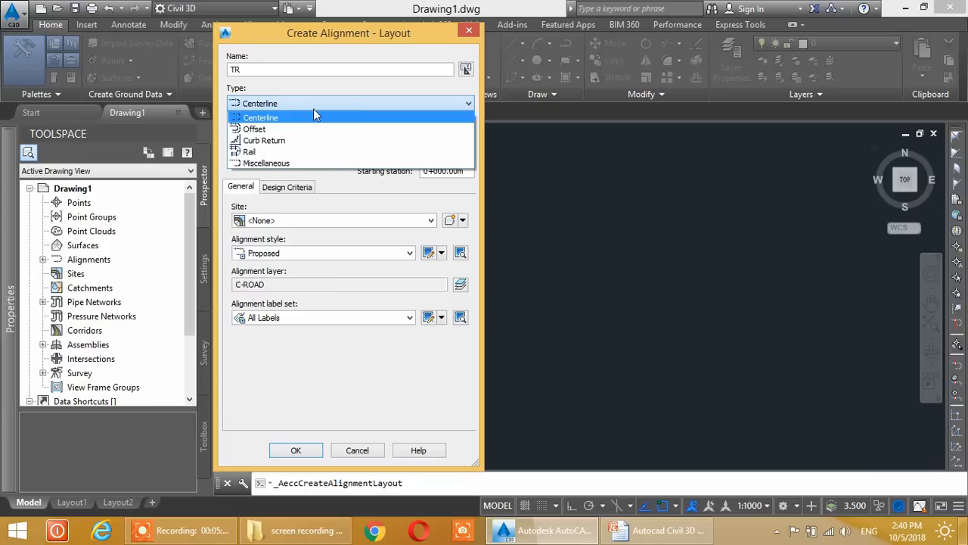
left_click(314, 117)
left_click(293, 149)
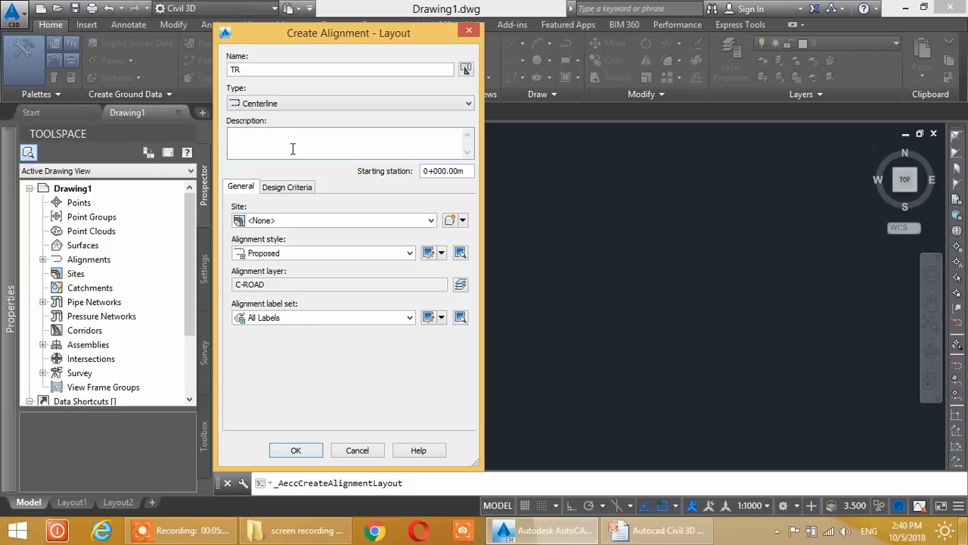
type("Truck Route")
Keep the alignment's site as <None> and choose the Proposed alignment style
left_click(367, 222)
left_click(367, 221)
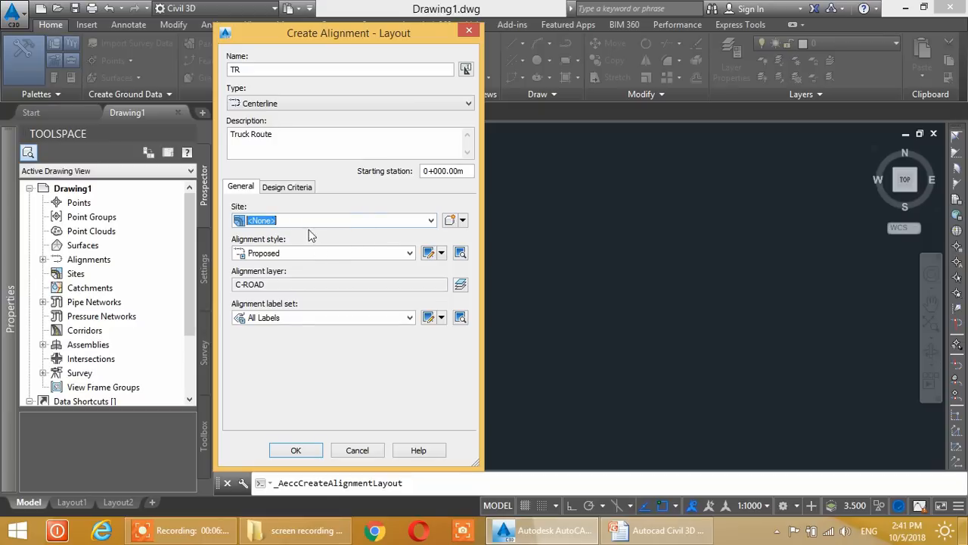
left_click(407, 255)
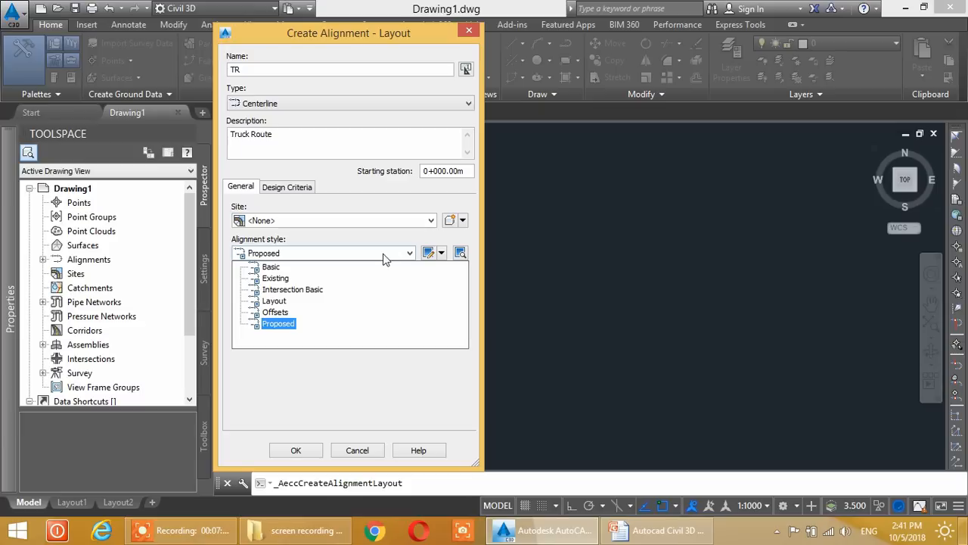
left_click(278, 324)
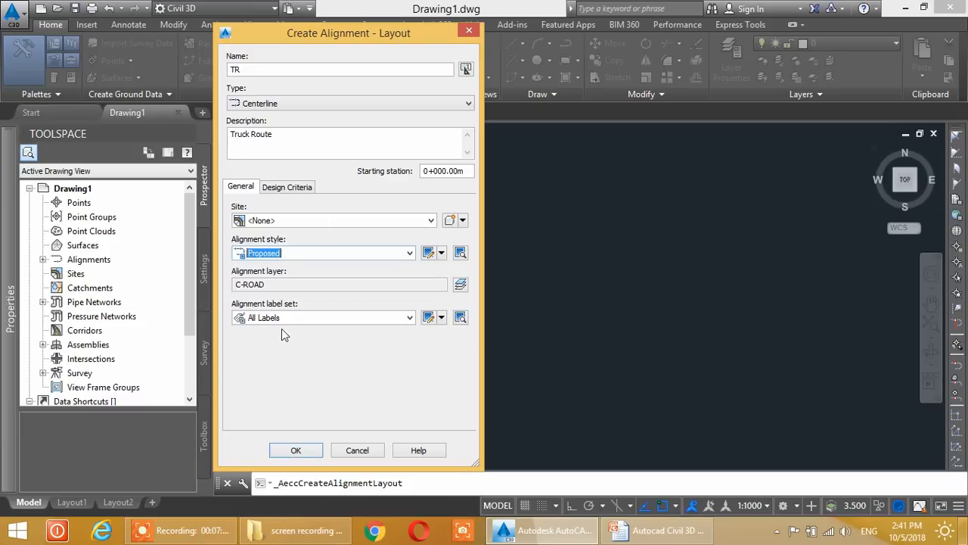
Examine the component display settings of the Proposed alignment style and the colour choices for its Line component
left_click(429, 254)
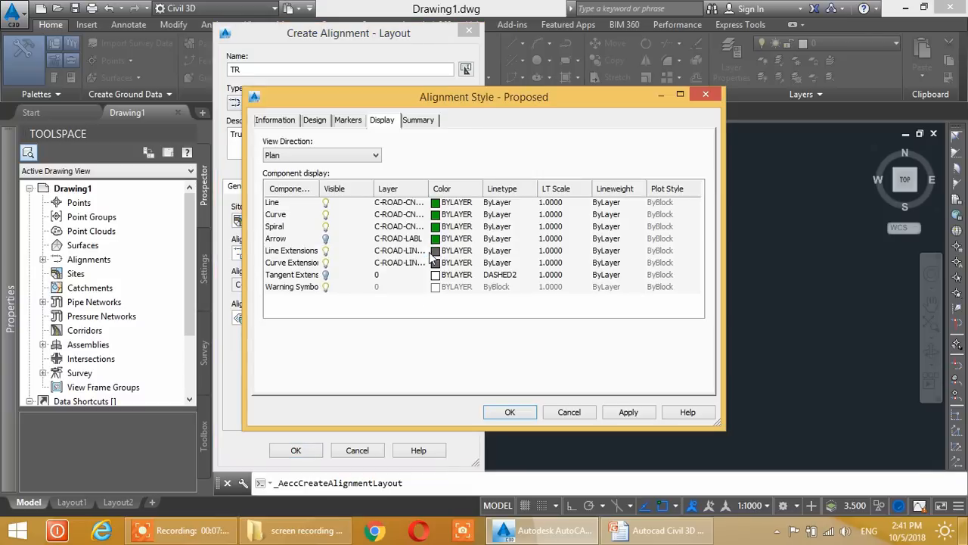
left_click_drag(443, 97, 389, 68)
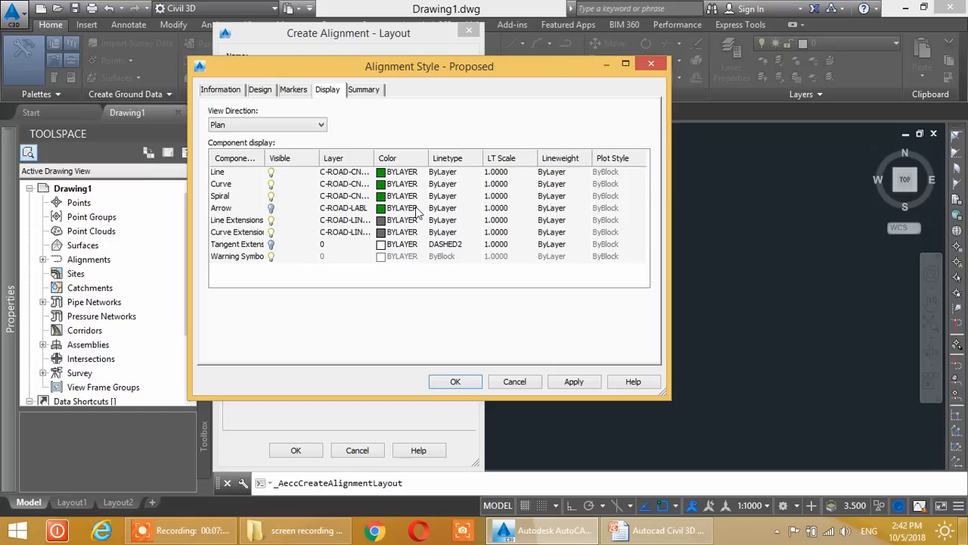
left_click(385, 173)
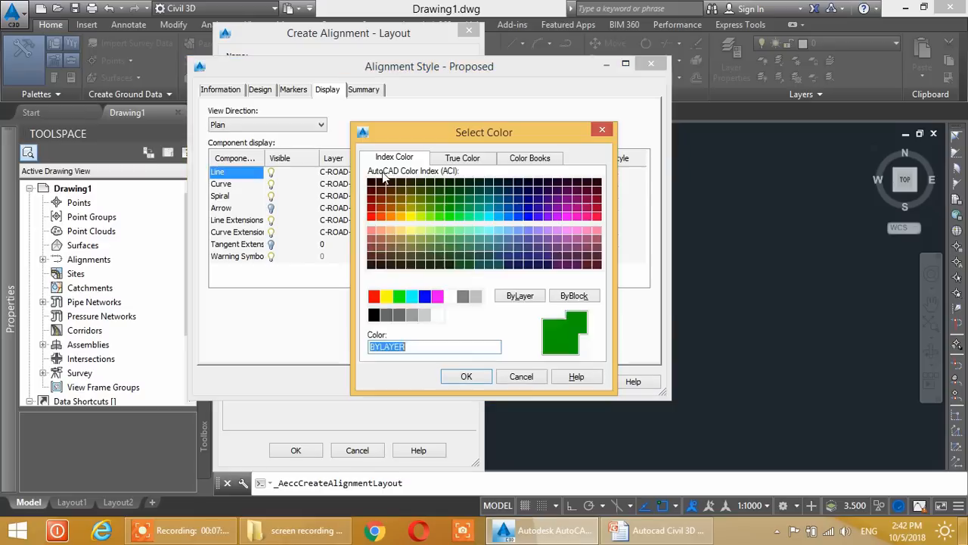
left_click(522, 376)
left_click(463, 382)
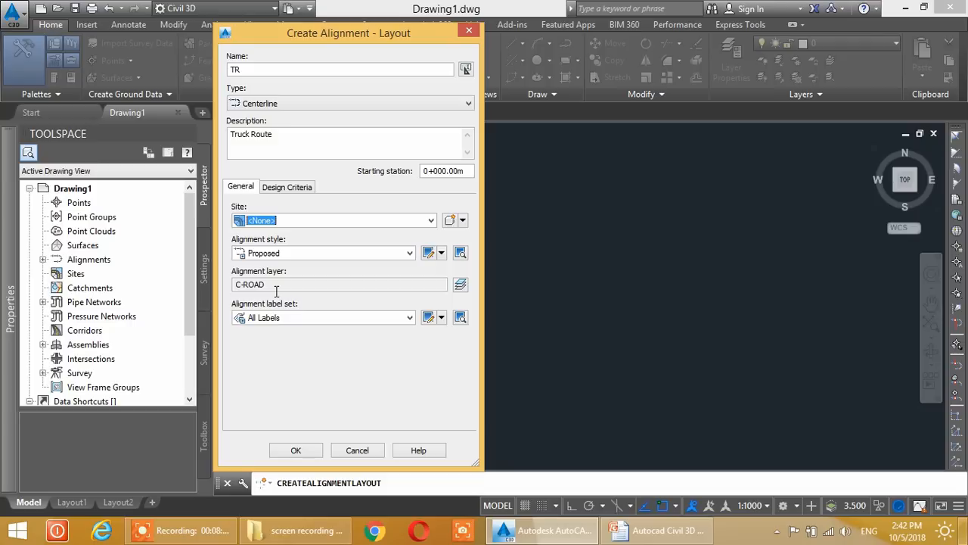
Choose C-ROAD as the base layer for the alignment, with no modifier
left_click(461, 285)
left_click_drag(380, 193, 386, 144)
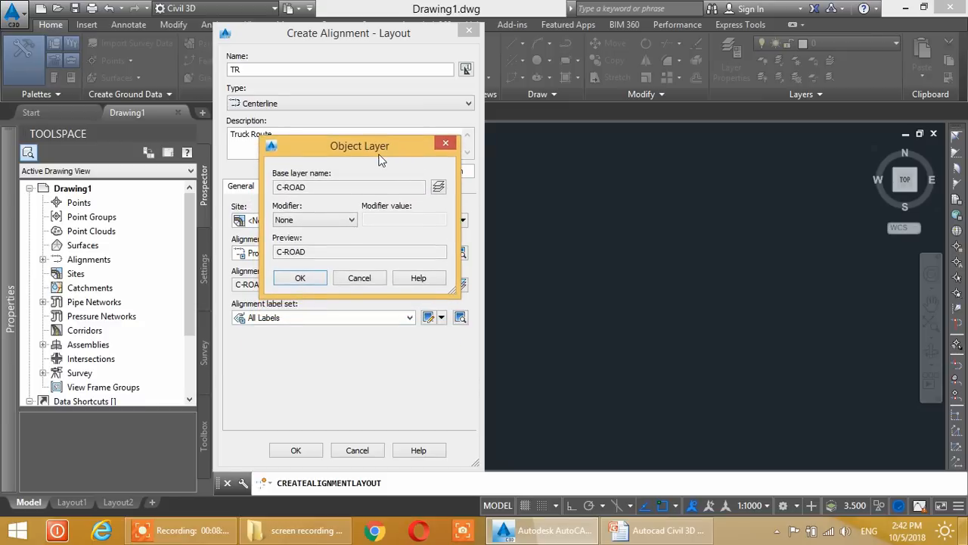
left_click(439, 187)
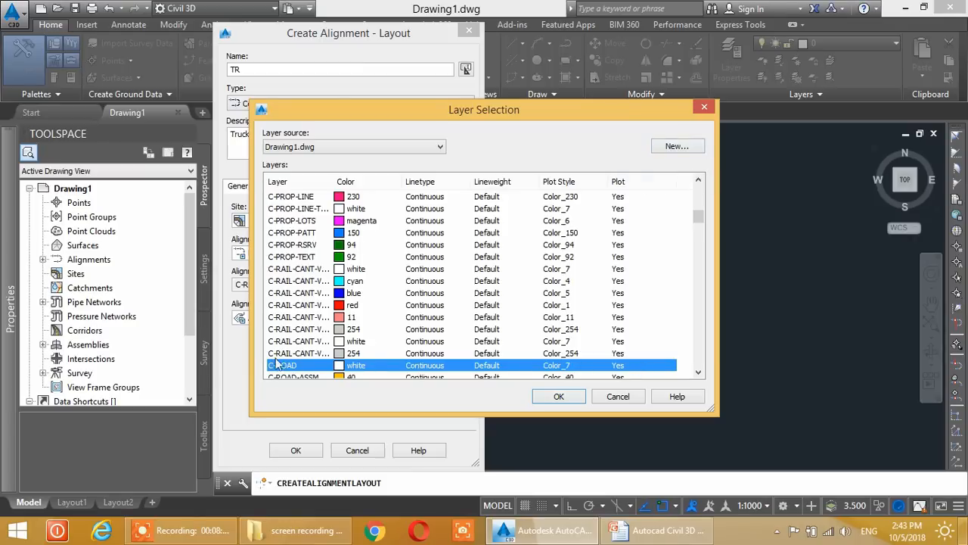
left_click(568, 399)
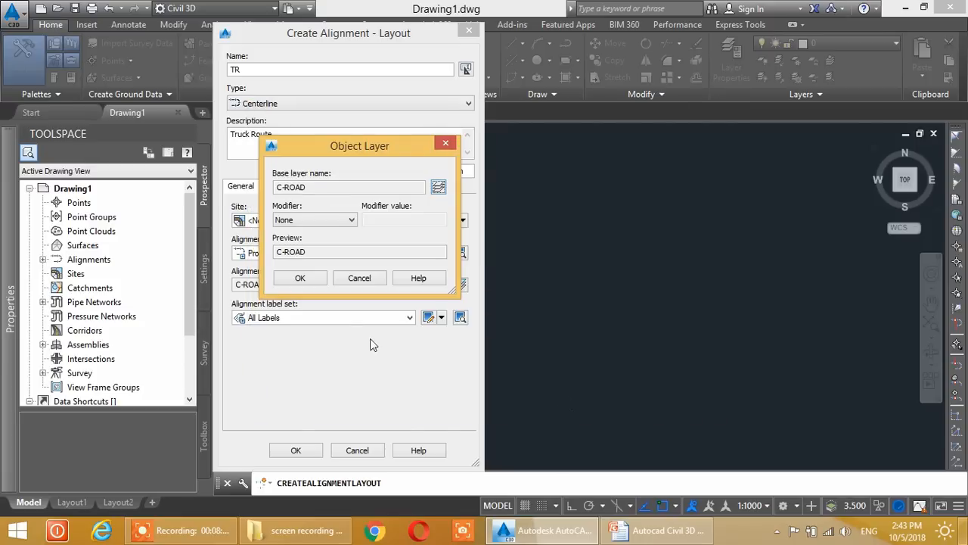
left_click(300, 279)
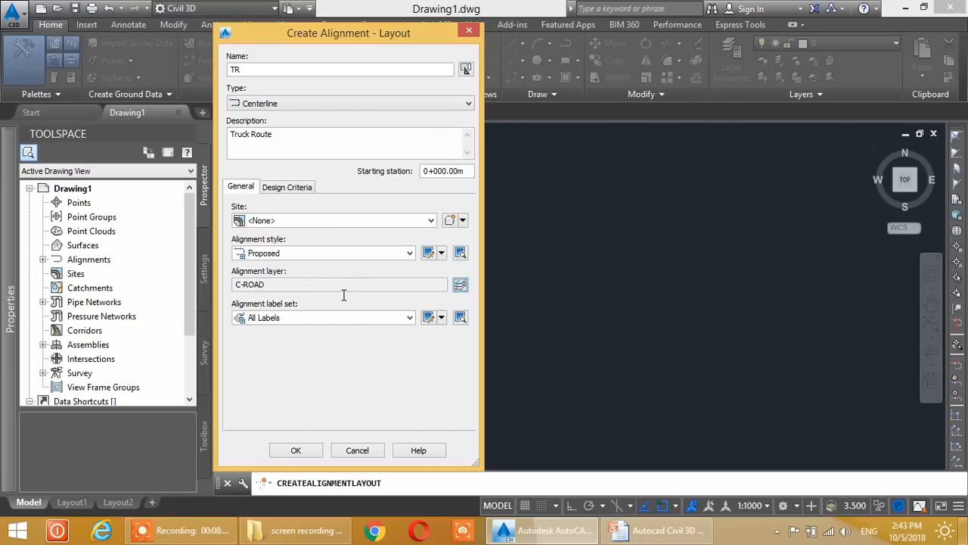
Choose the All Labels label set and confirm the alignment settings to begin its layout
left_click(306, 318)
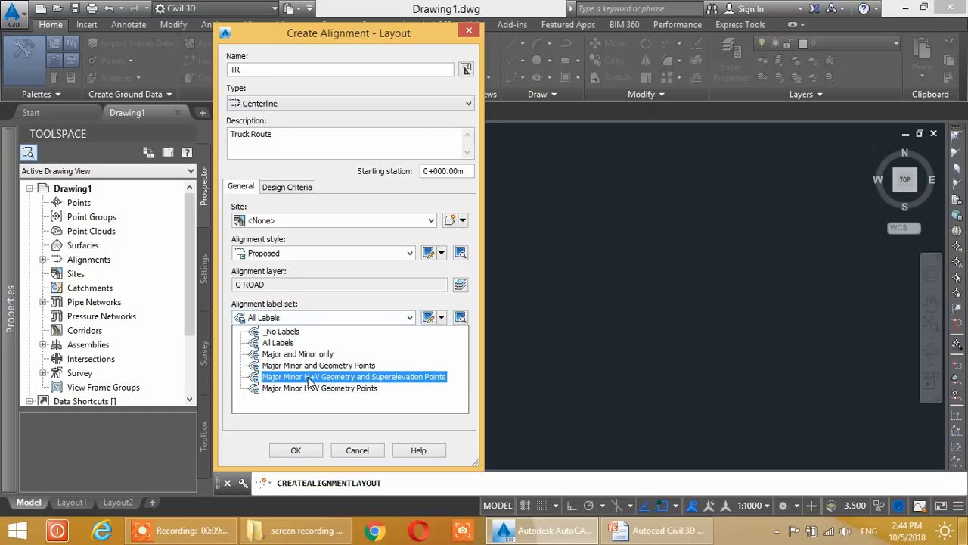
left_click(281, 345)
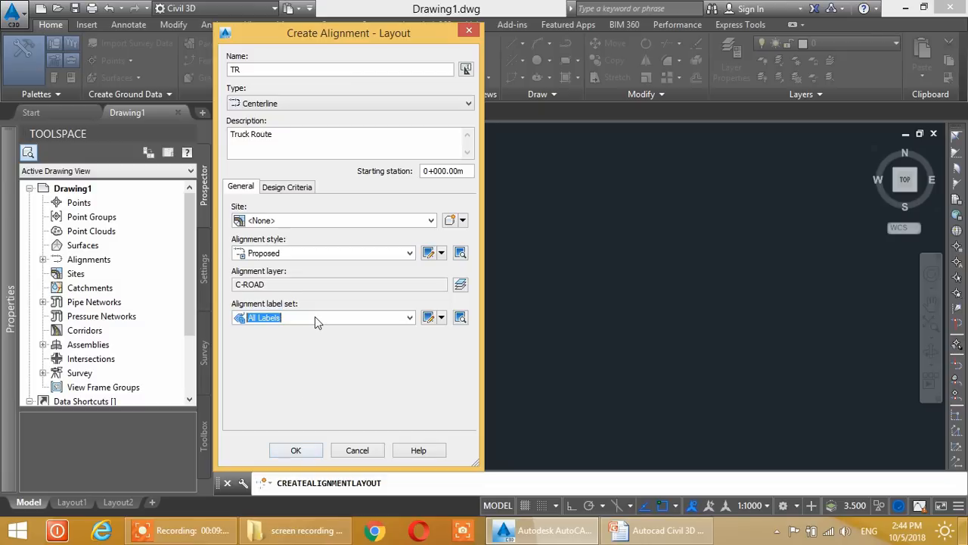
left_click(296, 451)
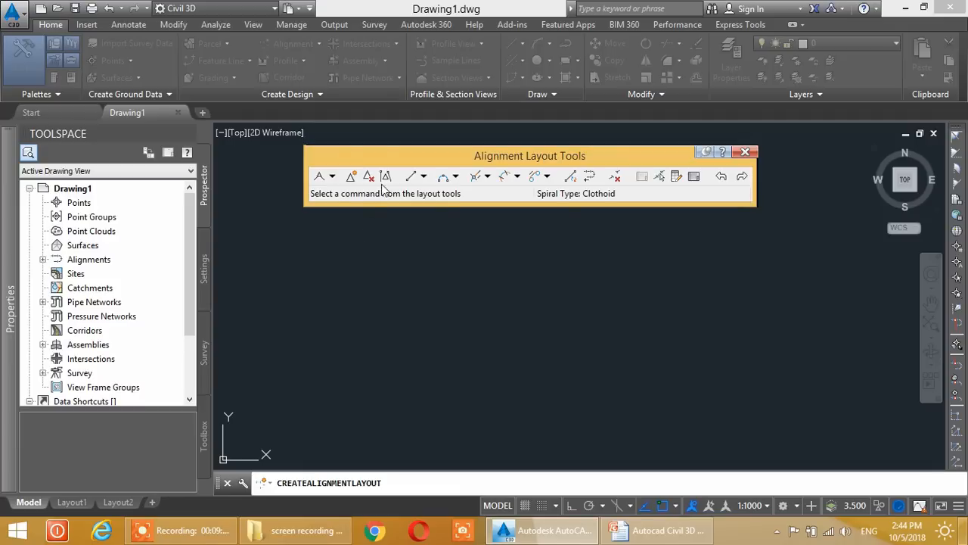
left_click_drag(430, 160, 401, 129)
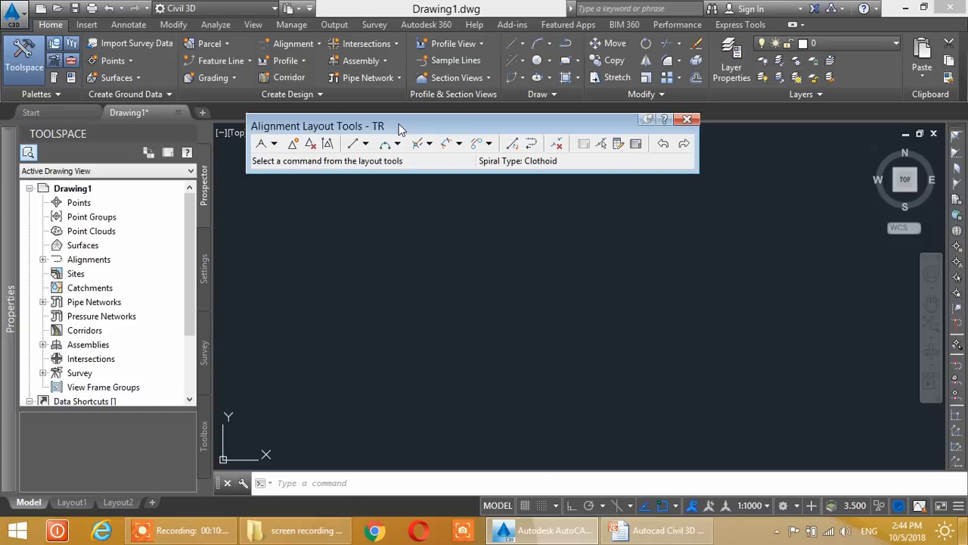
left_click(275, 144)
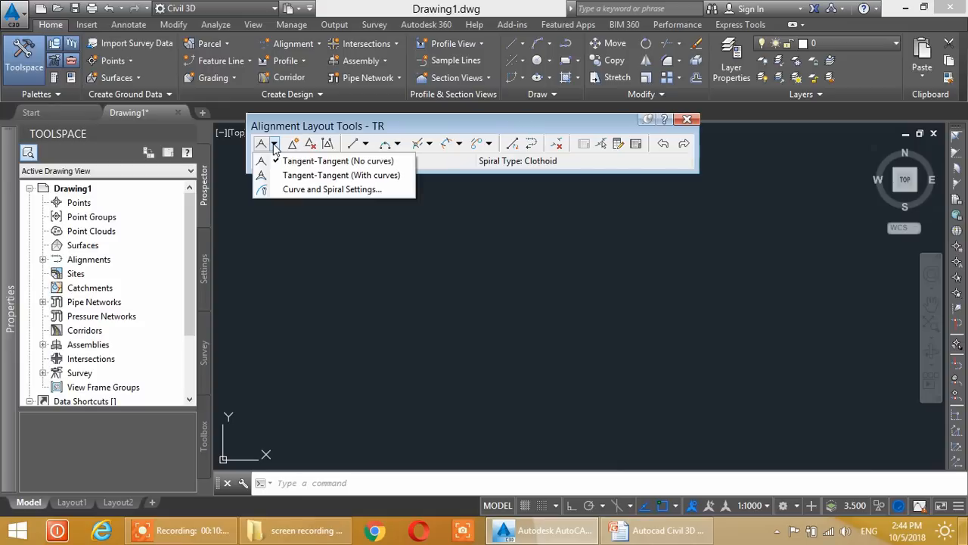
left_click(345, 190)
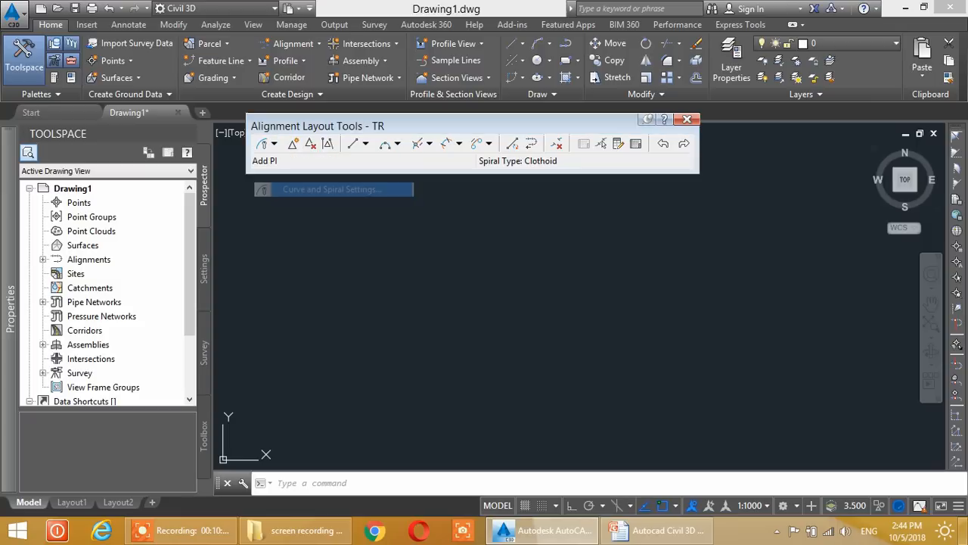
left_click_drag(325, 214, 368, 192)
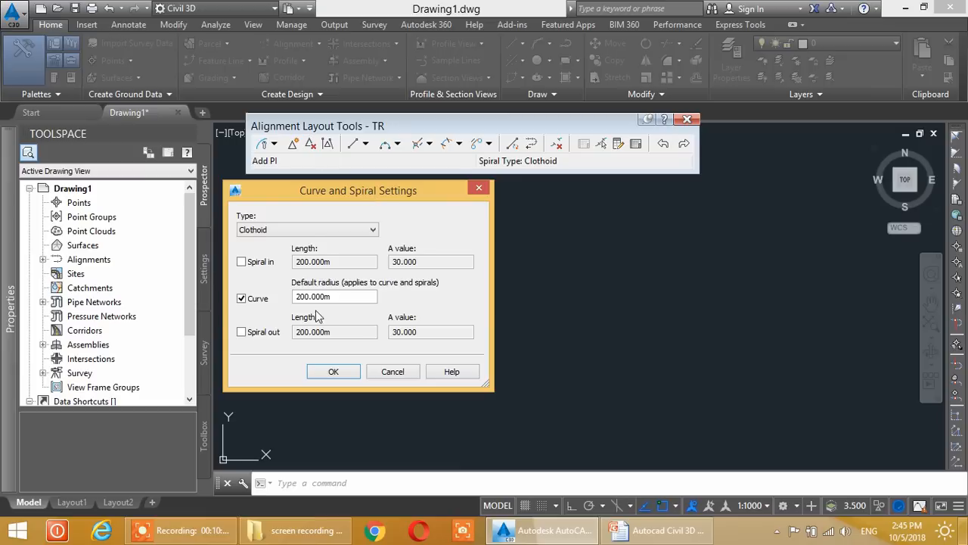
double_click(354, 303)
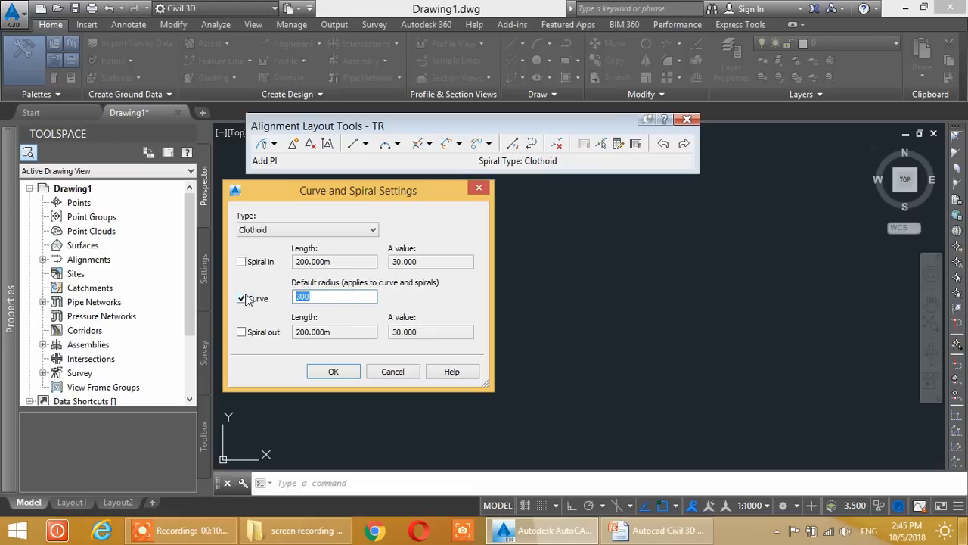
left_click(406, 374)
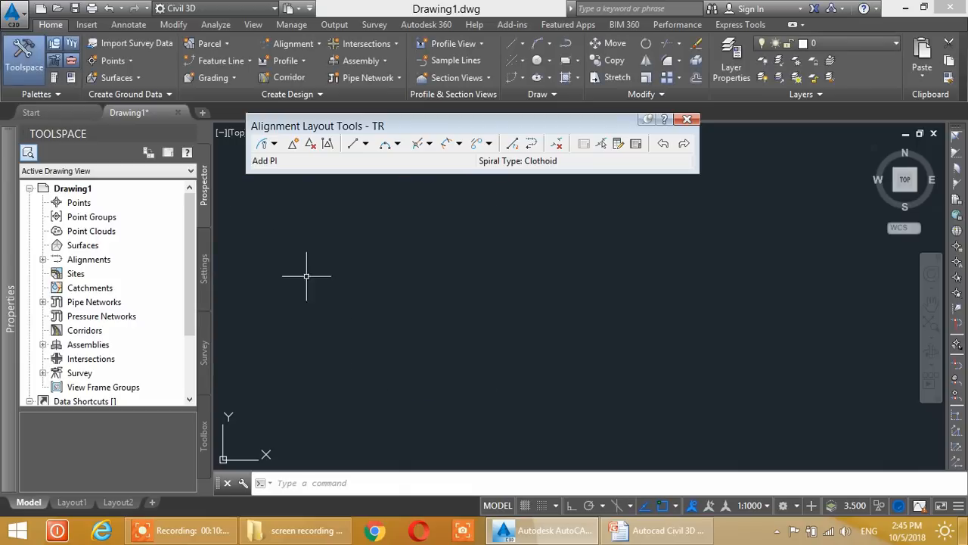
Draw the TR alignment as a zigzag of five straight segments using Tangent-Tangent (No curves)
left_click(276, 144)
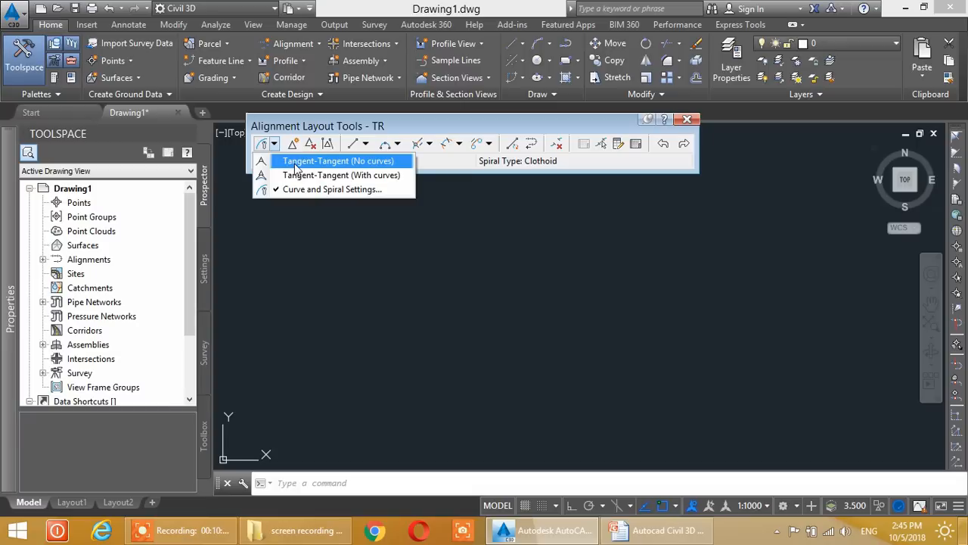
left_click(296, 162)
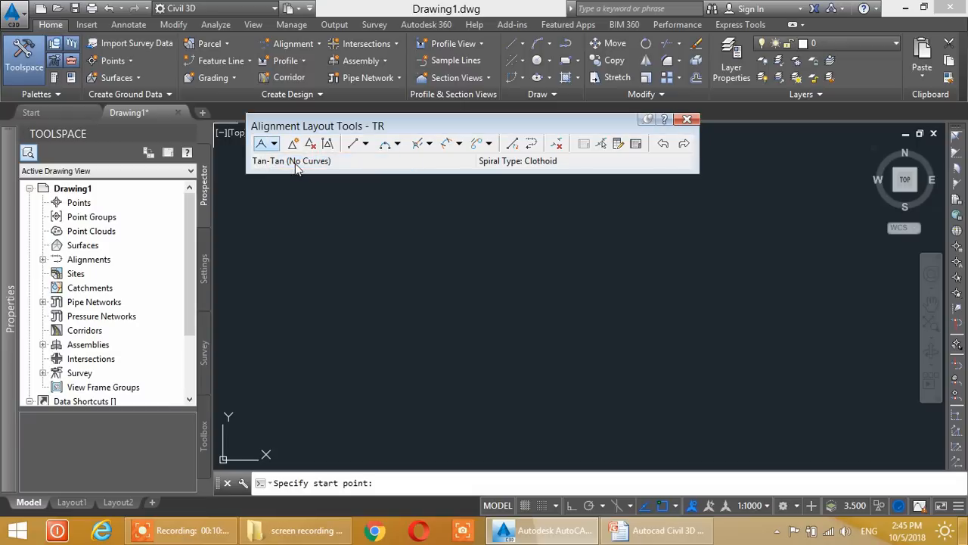
left_click(309, 364)
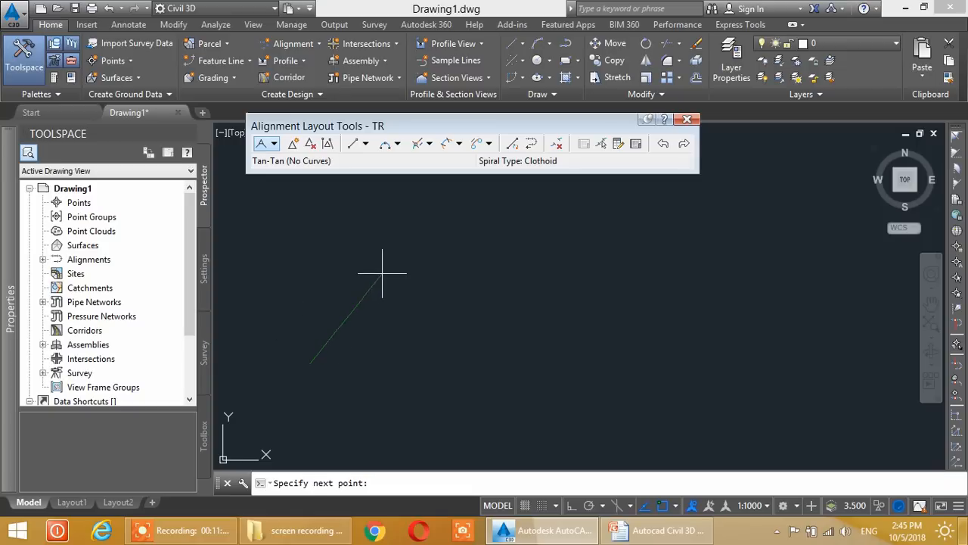
left_click(383, 266)
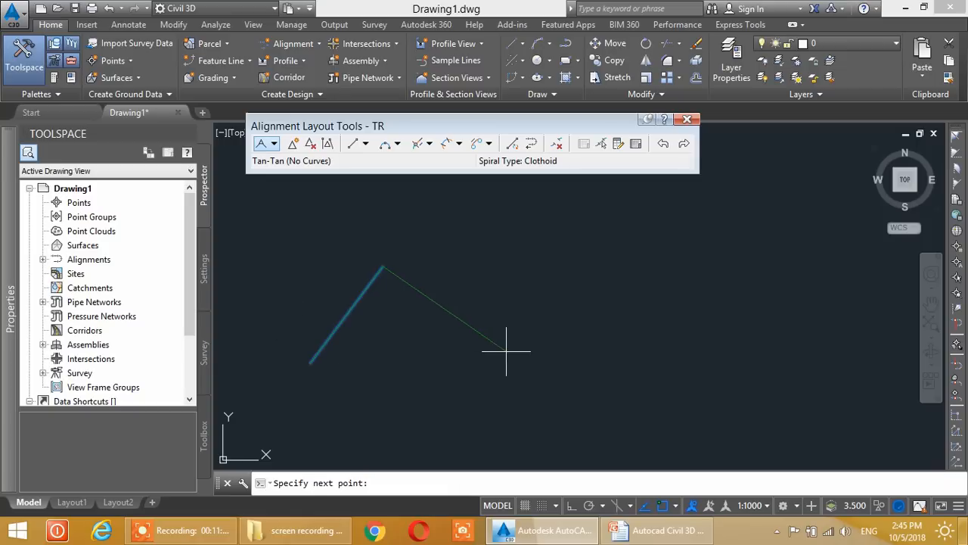
left_click(506, 349)
left_click(564, 275)
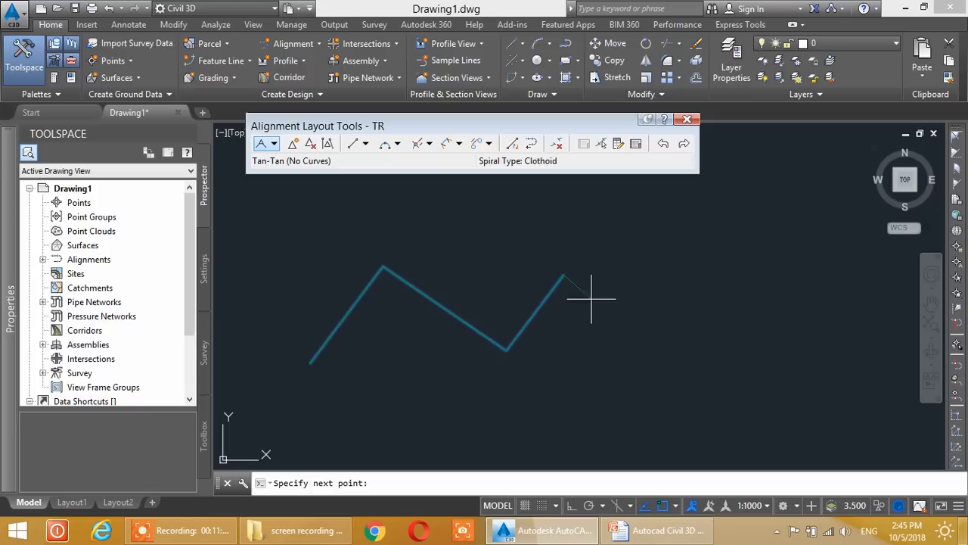
left_click(665, 322)
left_click(732, 259)
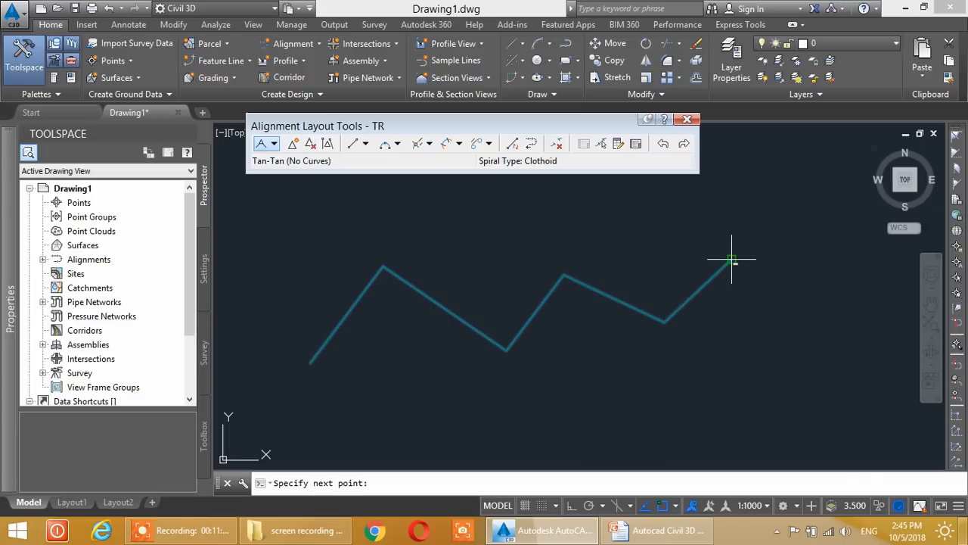
key("Return")
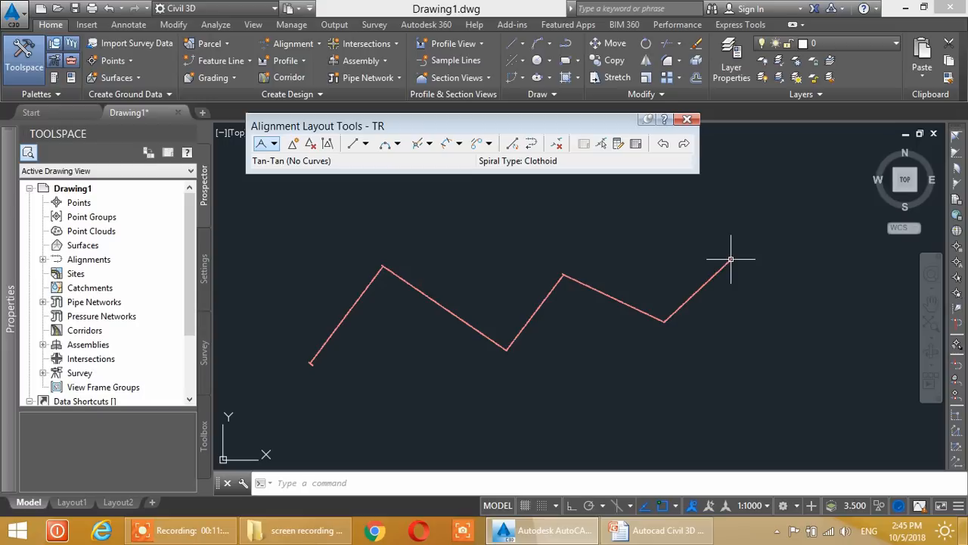
Examine the station labels along the first straight segment of the TR alignment
scroll(324, 325, "up", 5)
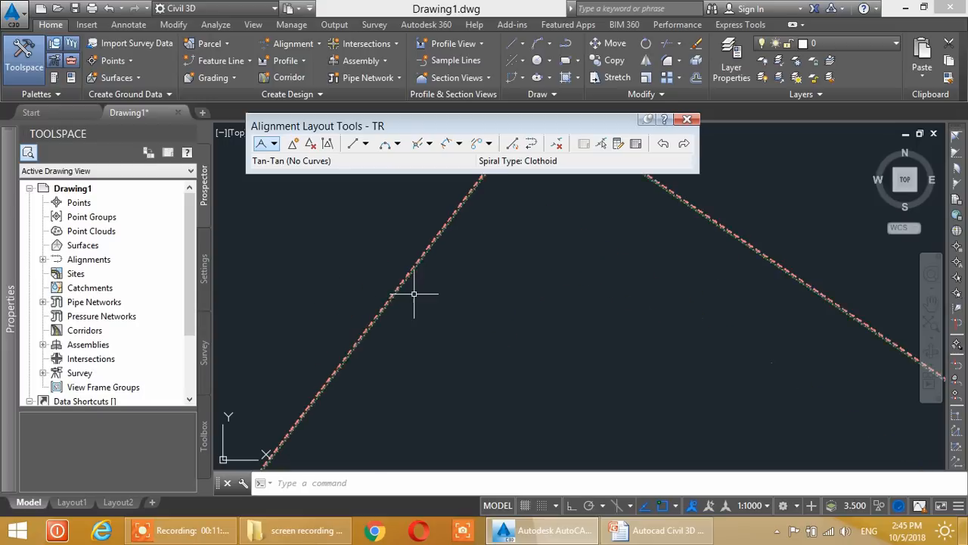
middle_click_drag(414, 286, 335, 421)
middle_click_drag(397, 284, 321, 397)
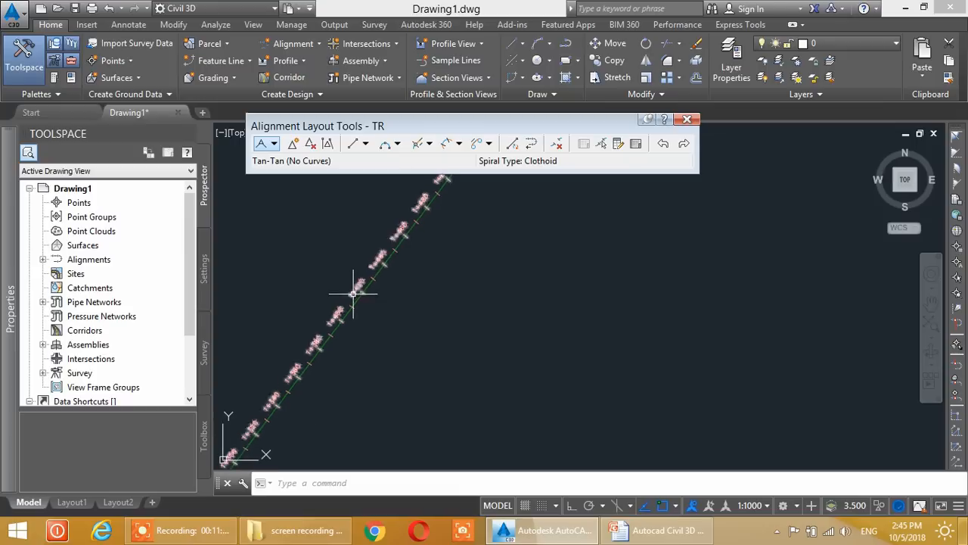
middle_click_drag(424, 227, 375, 319)
scroll(326, 382, "down", 4)
scroll(339, 341, "up", 7)
scroll(351, 321, "down", 9)
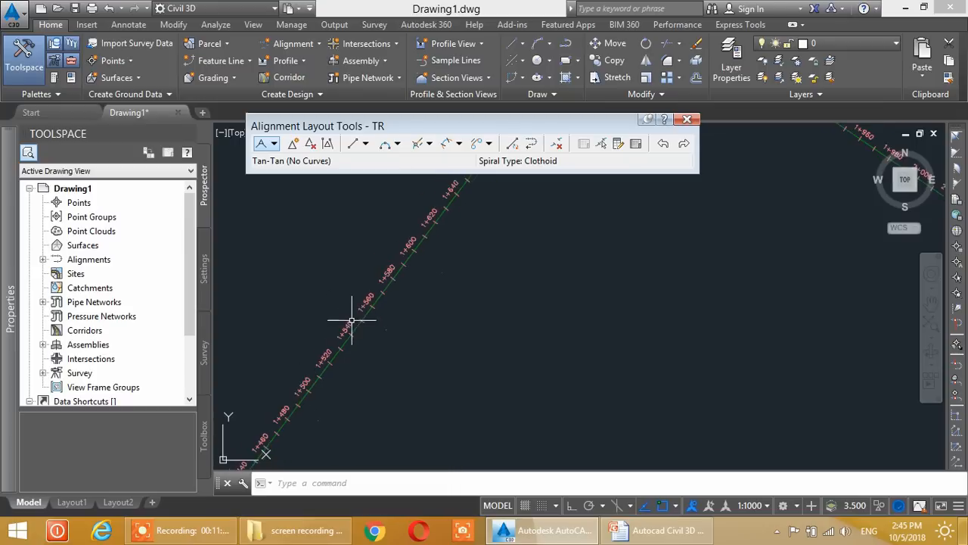
left_click_drag(314, 380, 482, 251)
middle_click_drag(357, 340, 456, 187)
middle_click_drag(367, 331, 438, 203)
scroll(375, 302, "up", 6)
middle_click_drag(428, 290, 216, 392)
middle_click_drag(369, 257, 301, 385)
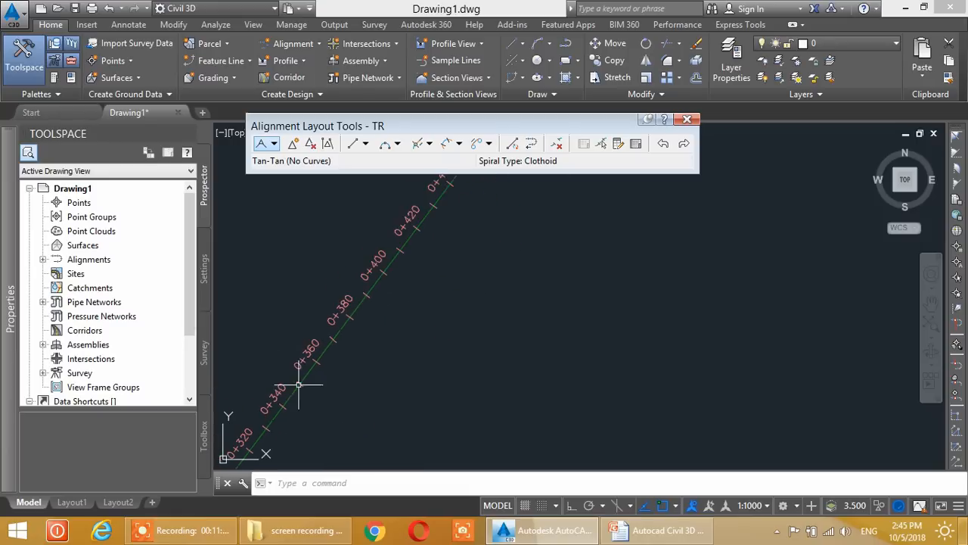
Examine the station and PI labels around the alignment's first bend, where the first two segments meet
scroll(302, 380, "down", 9)
middle_click_drag(439, 266, 417, 325)
scroll(327, 273, "up", 5)
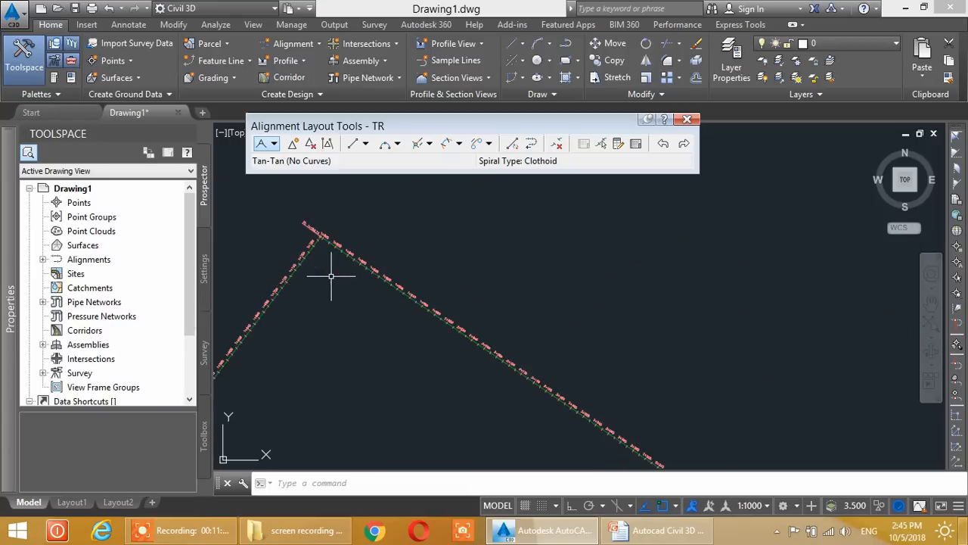
mouse_move(305, 231)
middle_mouse_down()
mouse_move(394, 326)
mouse_move(371, 234)
mouse_move(376, 350)
middle_mouse_up()
scroll(393, 324, "up", 2)
scroll(391, 318, "down", 6)
scroll(372, 235, "down", 2)
scroll(373, 241, "up", 4)
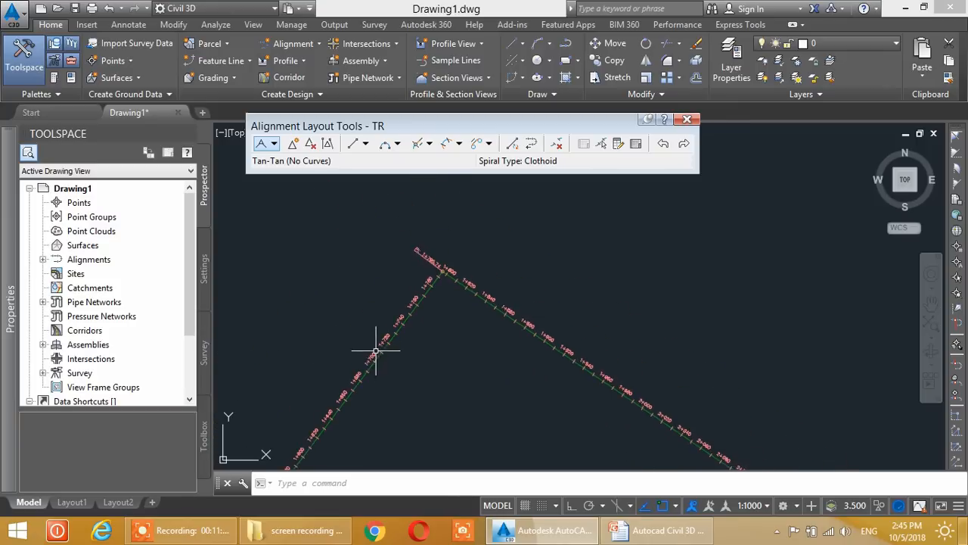
Delete the straight-segment TR alignment from the drawing
scroll(376, 350, "up", 2)
left_click(378, 351)
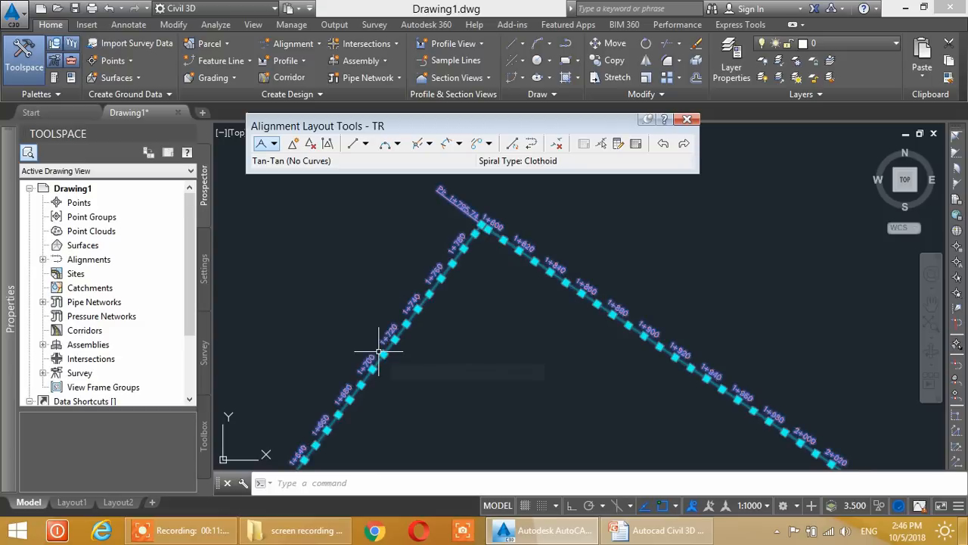
key("Delete")
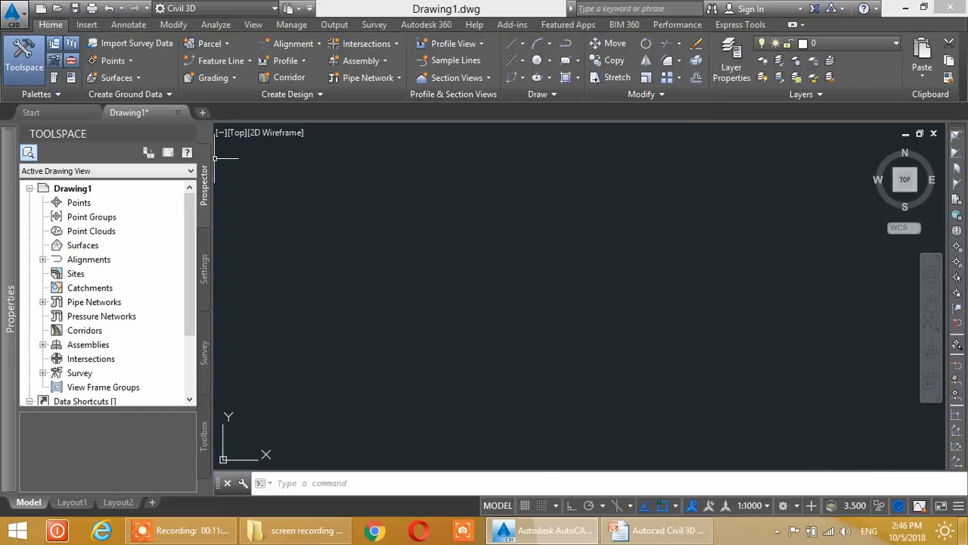
Create a new centerline alignment TR with the Alignment Creation Tools, keeping the Proposed style, C-ROAD layer and All Labels label set
left_click(305, 45)
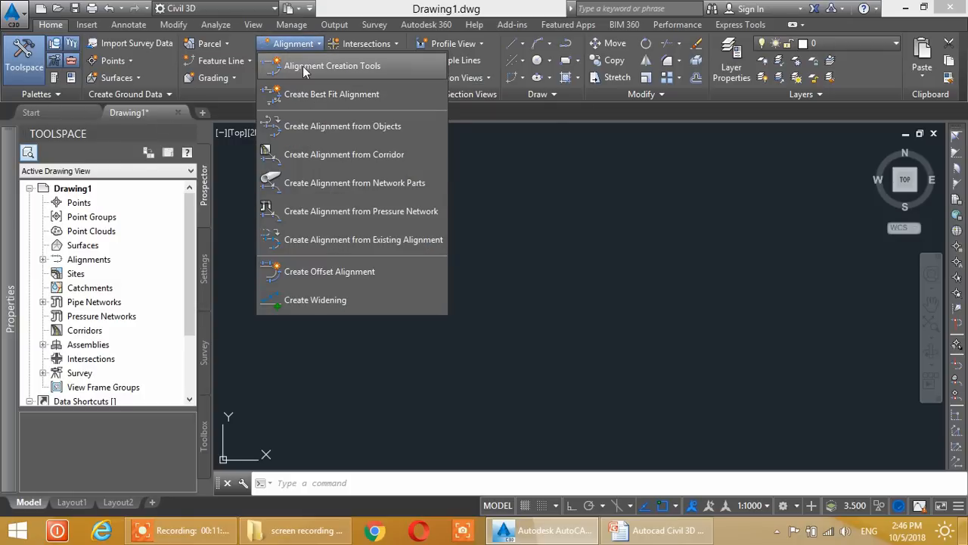
left_click(303, 66)
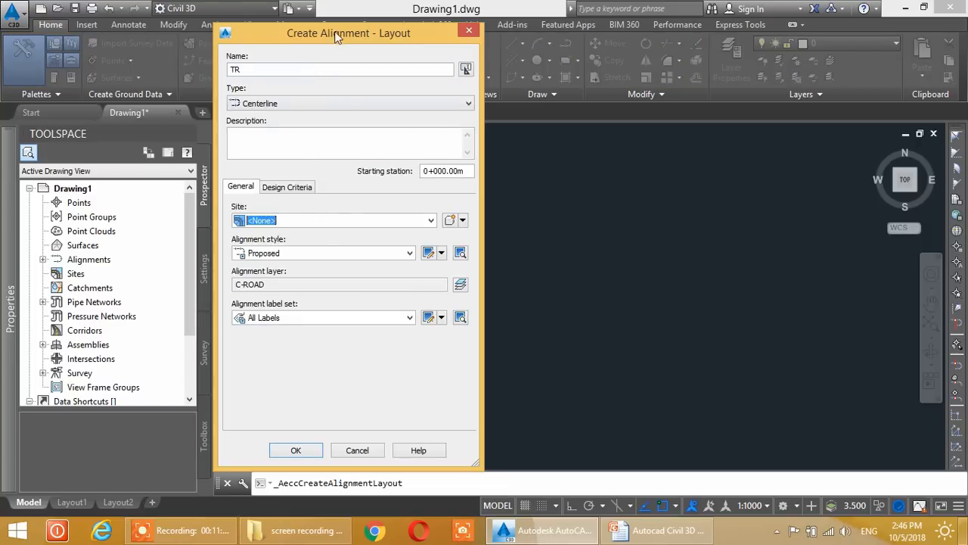
left_click_drag(334, 29, 338, 15)
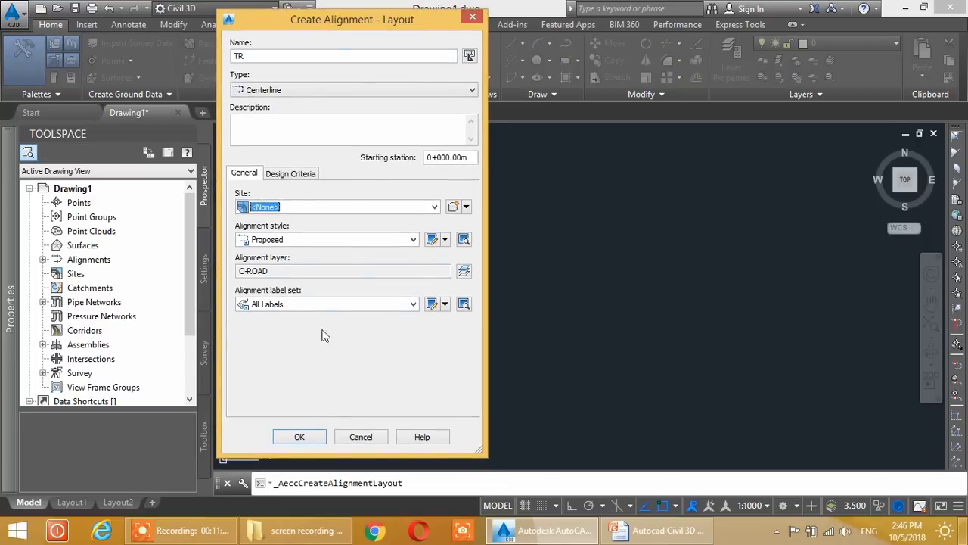
left_click(309, 439)
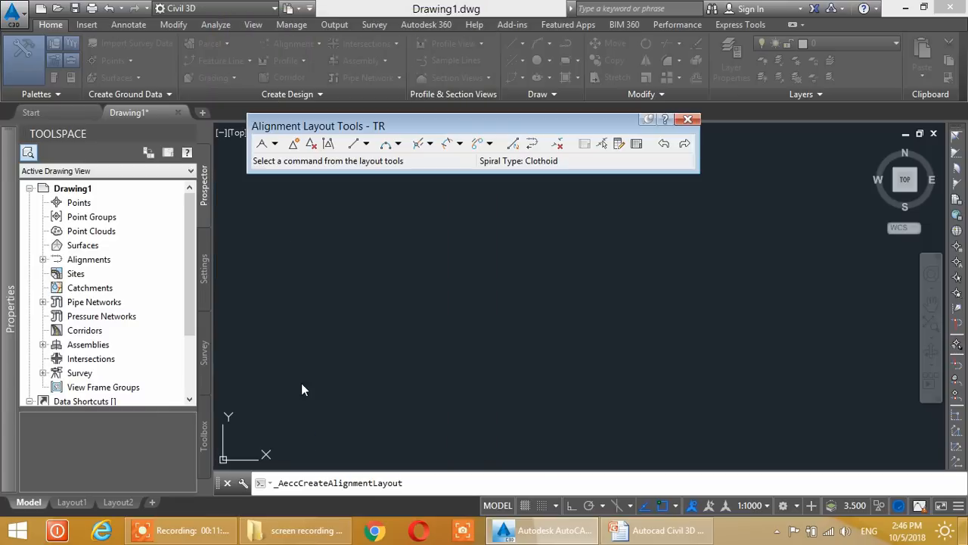
Draw the TR alignment as a zigzag of seven tangents with curves at the six bends using Tangent-Tangent (With curves)
left_click(274, 143)
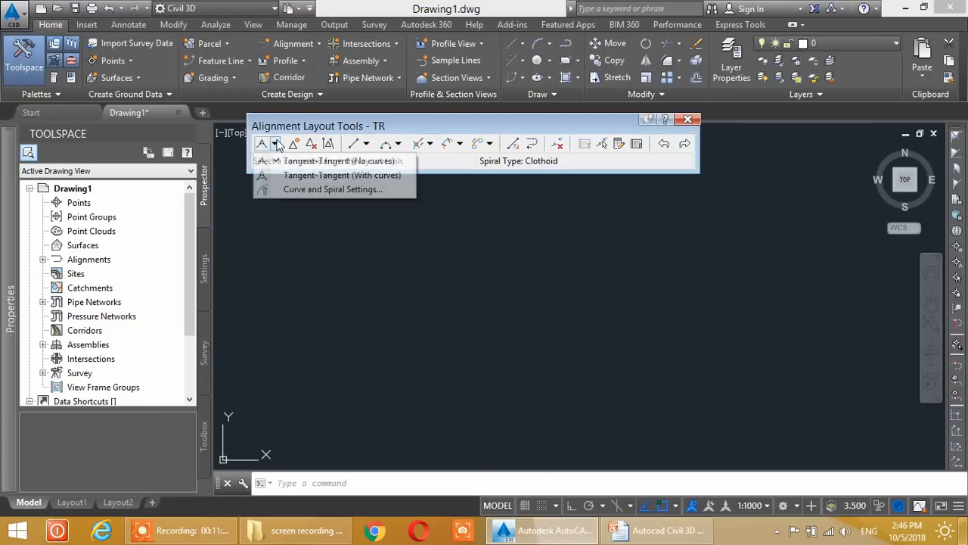
left_click(288, 176)
left_click(272, 372)
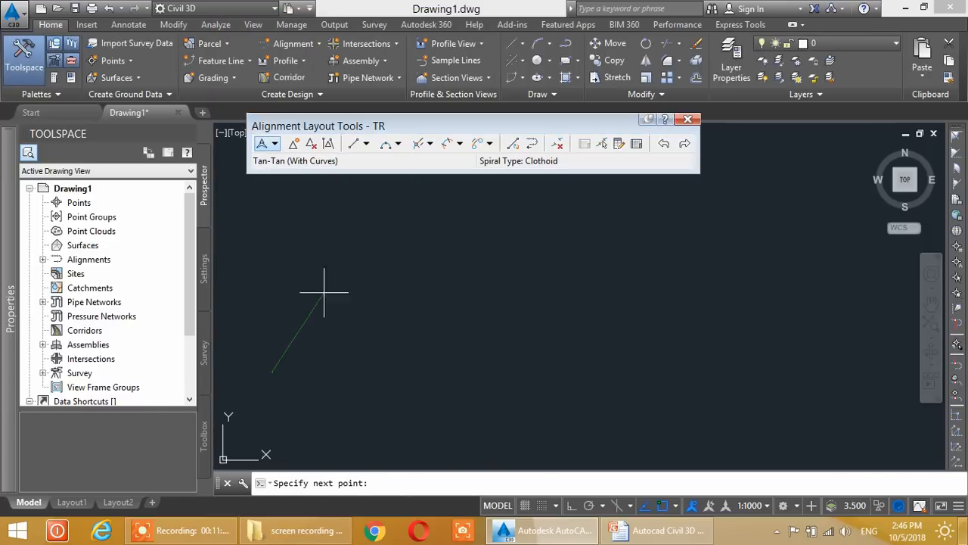
left_click(344, 280)
left_click(451, 350)
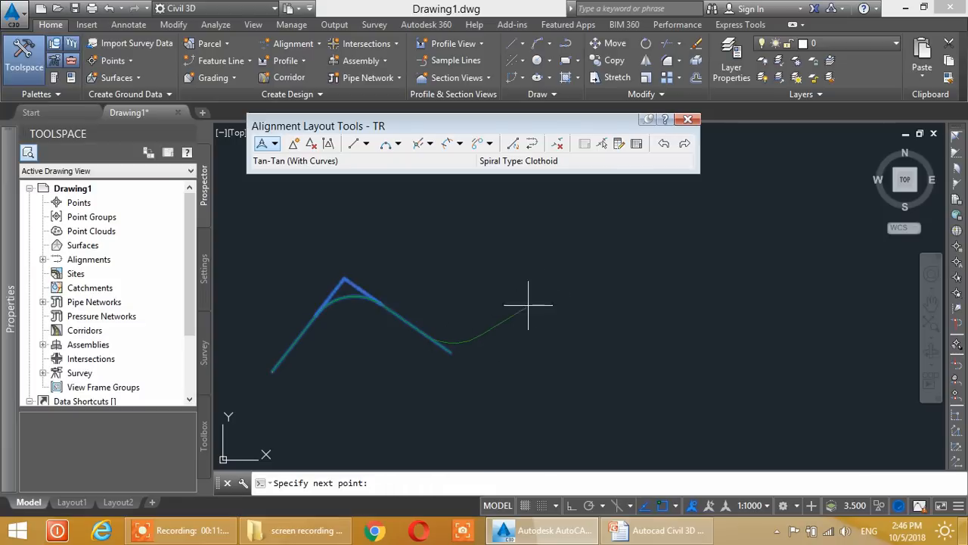
left_click(566, 280)
left_click(621, 349)
left_click(702, 266)
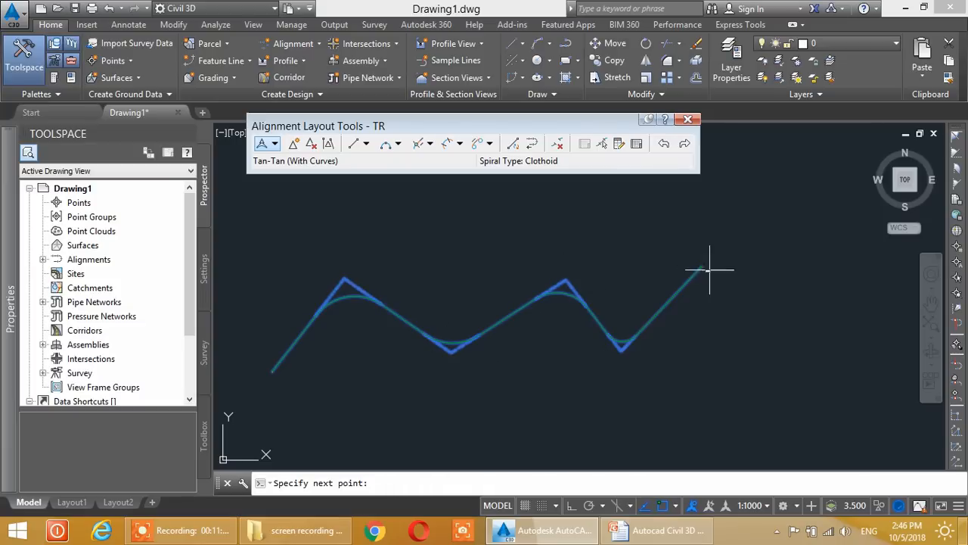
left_click(810, 339)
left_click(833, 290)
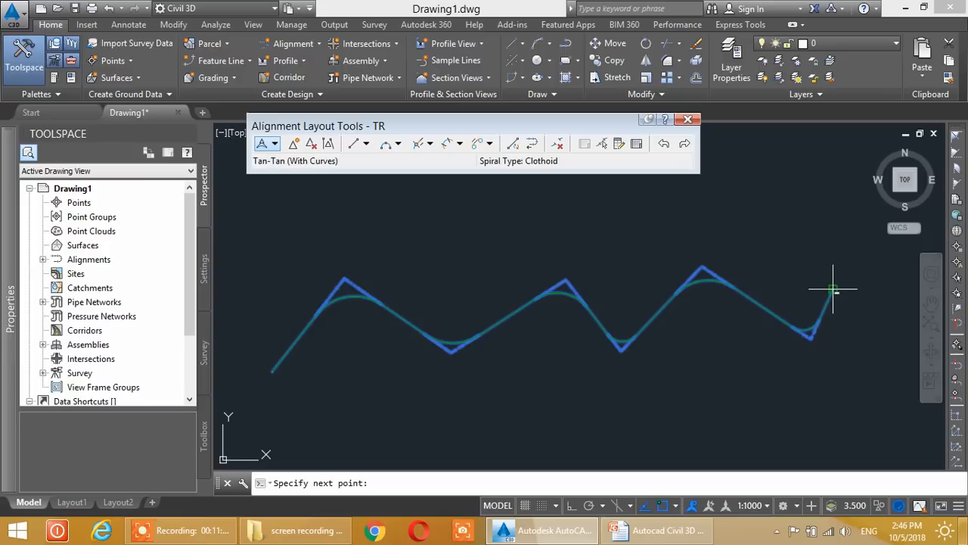
right_click(833, 289)
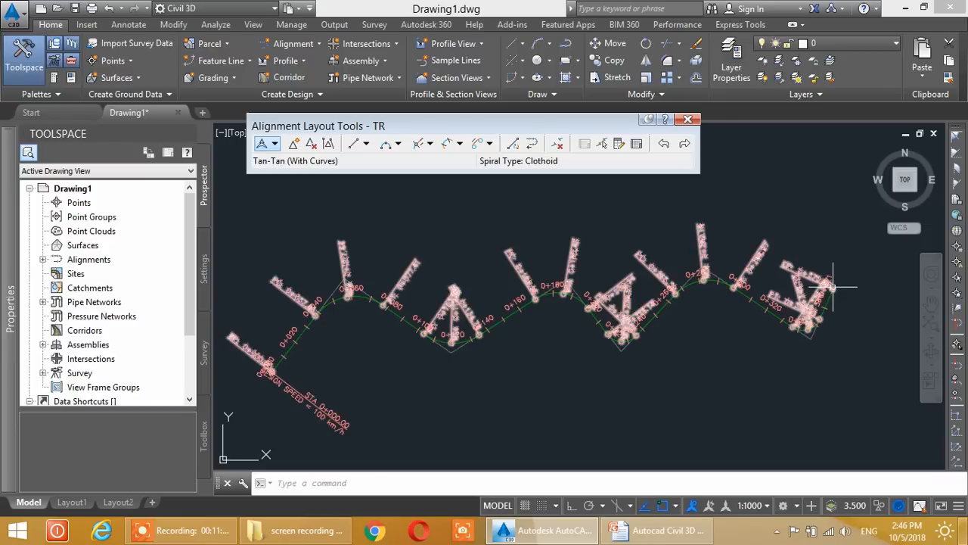
Examine the station, PC, Mid and PT labels along the curved alignment from its start to its end
scroll(319, 332, "up", 2)
scroll(318, 332, "up", 8)
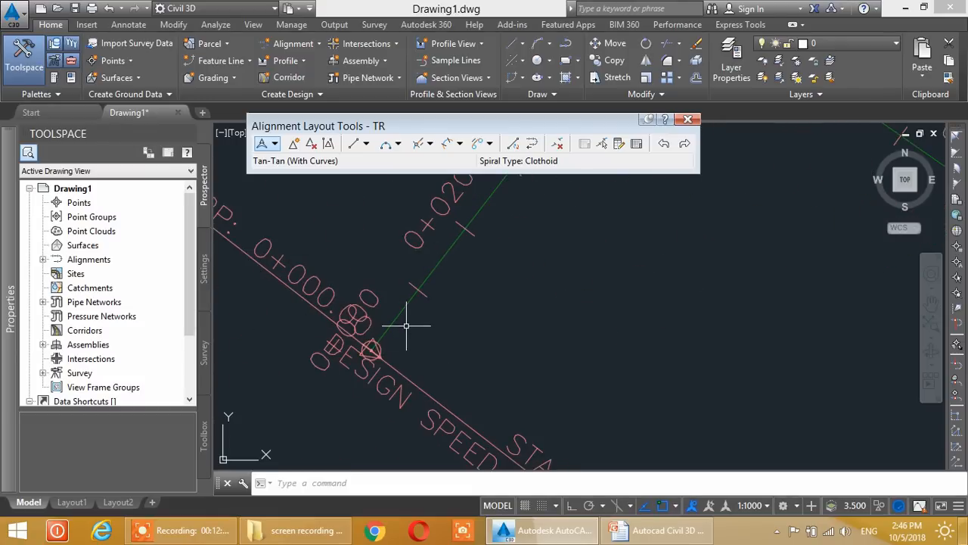
scroll(406, 325, "down", 2)
scroll(381, 310, "down", 3)
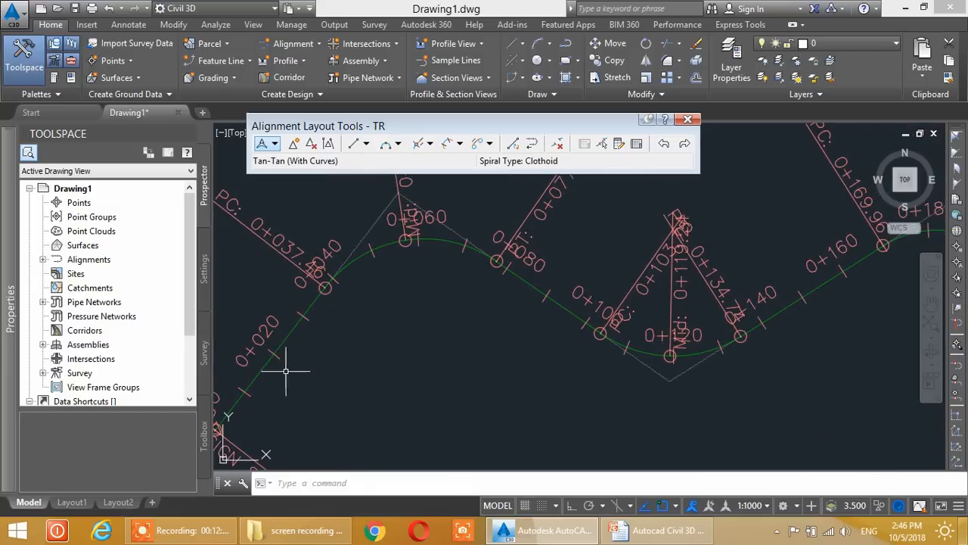
middle_click_drag(370, 269, 375, 380)
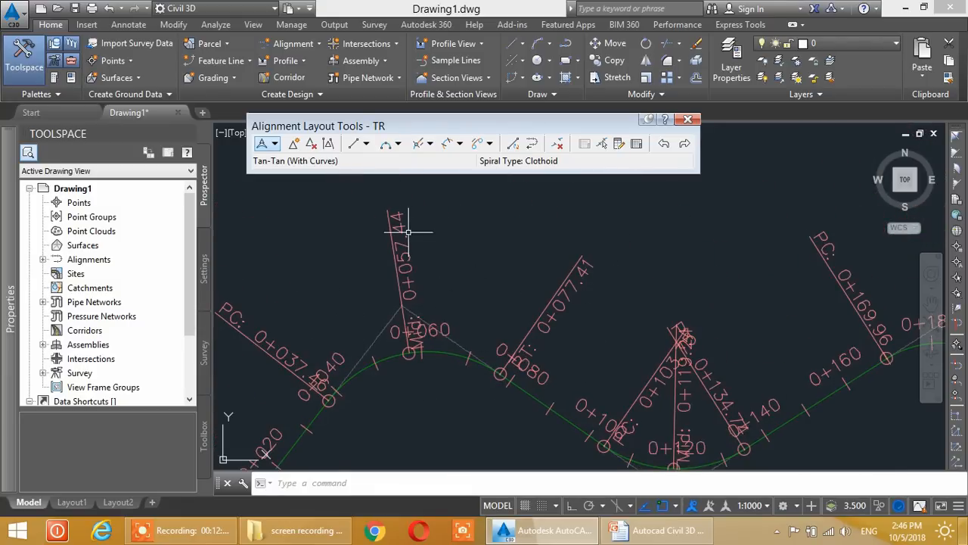
middle_click_drag(490, 414, 402, 318)
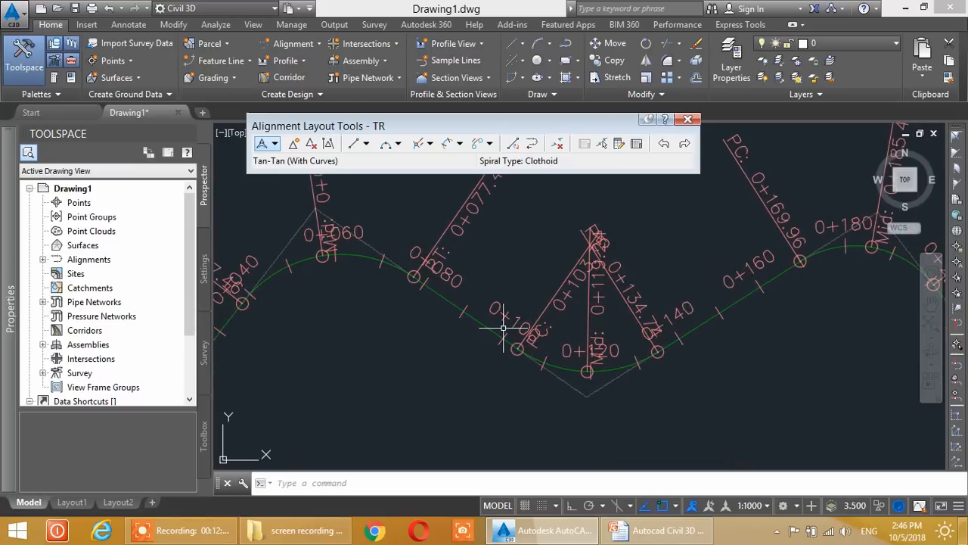
middle_click_drag(799, 264, 435, 327)
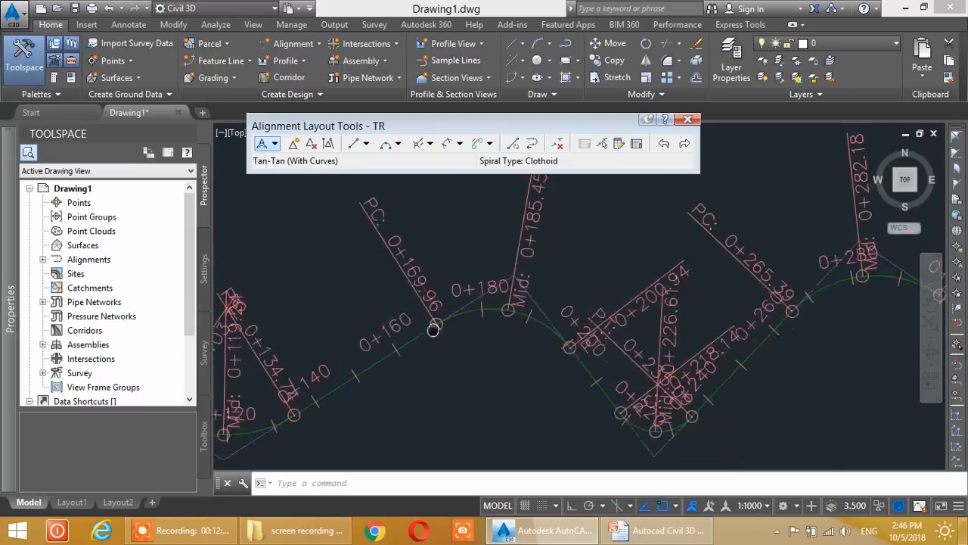
mouse_move(640, 374)
middle_mouse_down()
mouse_move(460, 278)
mouse_move(401, 346)
middle_mouse_up()
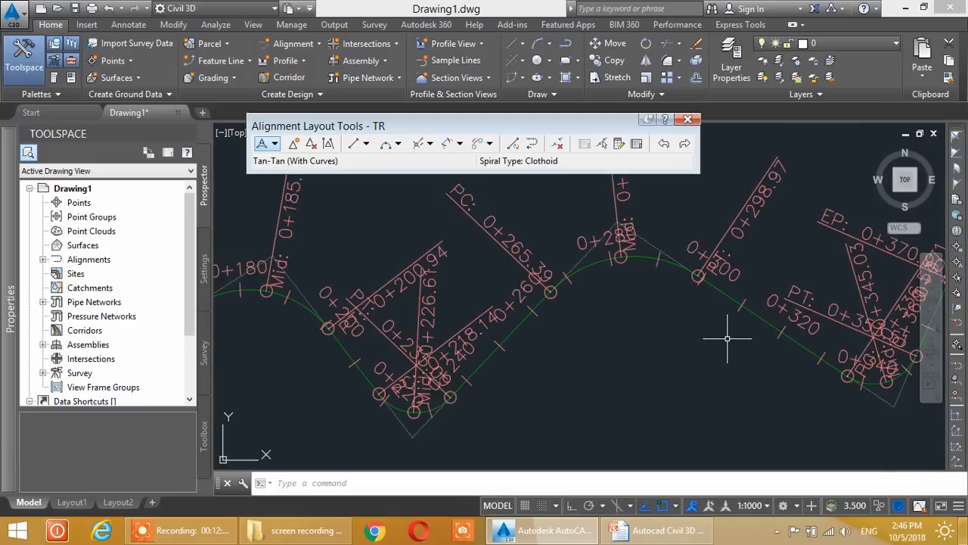
middle_click_drag(731, 335, 443, 335)
Review the whole curved alignment and how legible its labels are at the bends
middle_click_drag(520, 346, 753, 315)
middle_click_drag(420, 315, 585, 306)
middle_click_drag(309, 299, 462, 319)
scroll(506, 298, "down", 4)
scroll(519, 303, "up", 3)
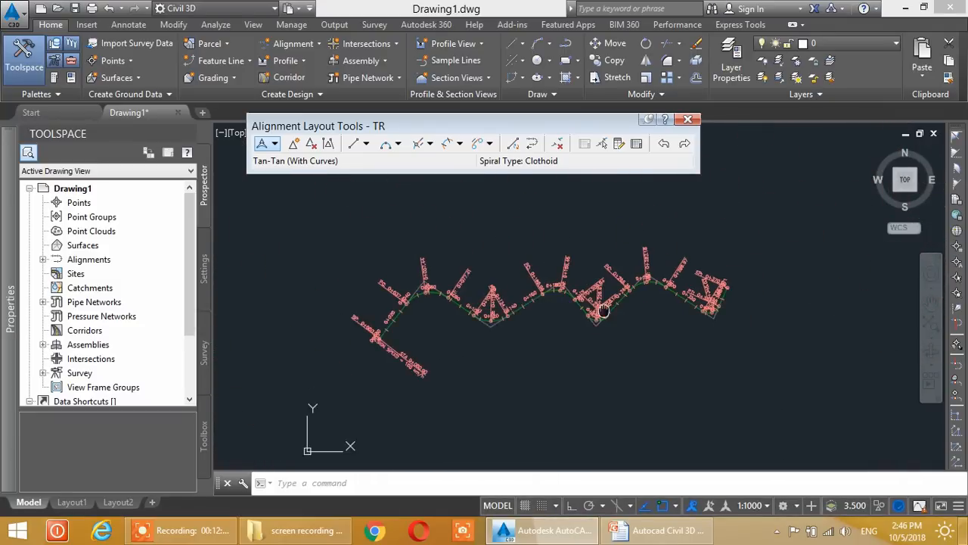
scroll(565, 296, "down", 2)
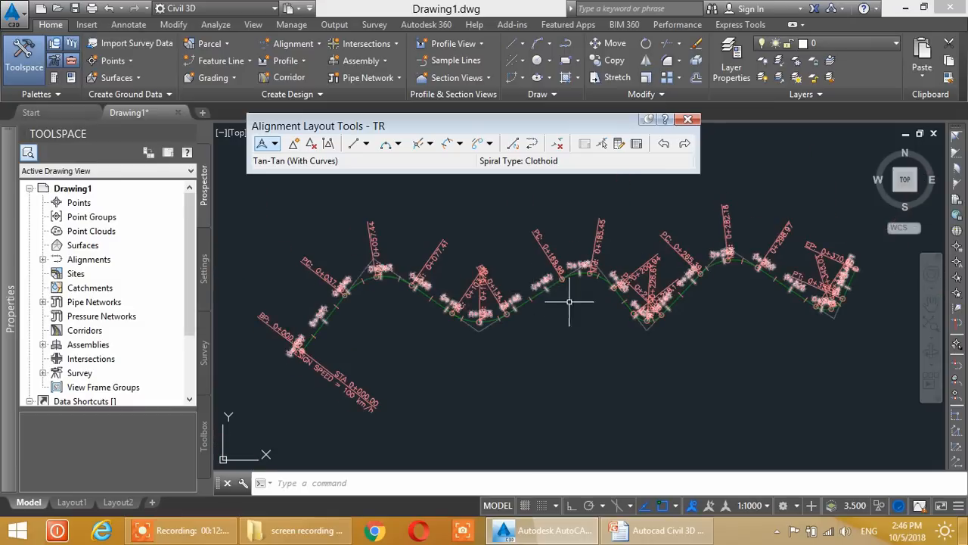
scroll(608, 298, "up", 2)
scroll(700, 314, "down", 2)
middle_click_drag(657, 311, 562, 323)
scroll(616, 313, "up", 2)
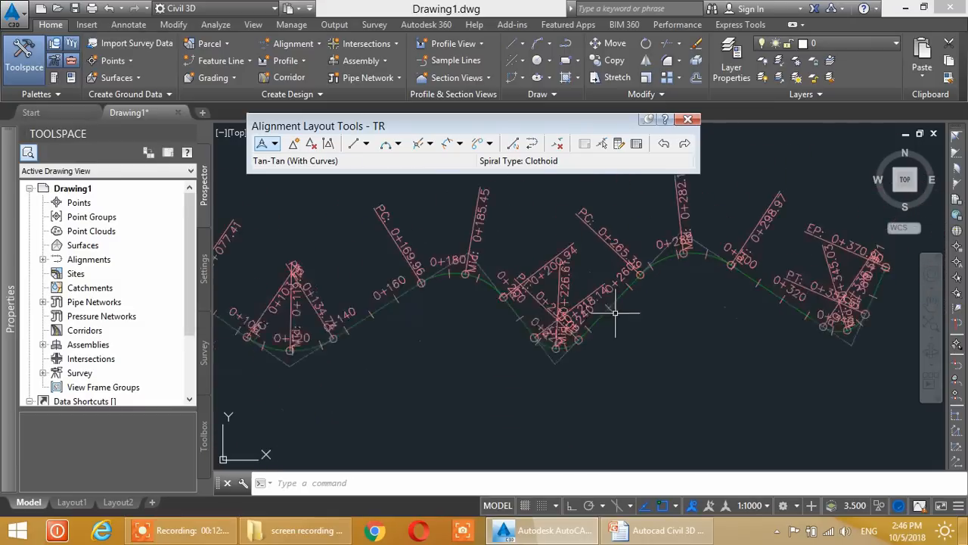
scroll(687, 313, "down", 2)
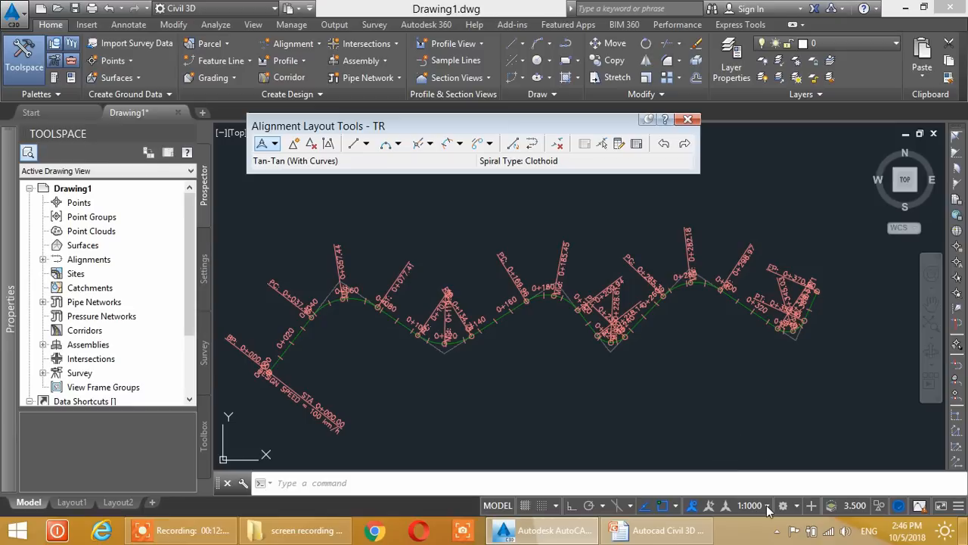
Set the annotation scale to 1:500 and check the label size around the bends
left_click(767, 507)
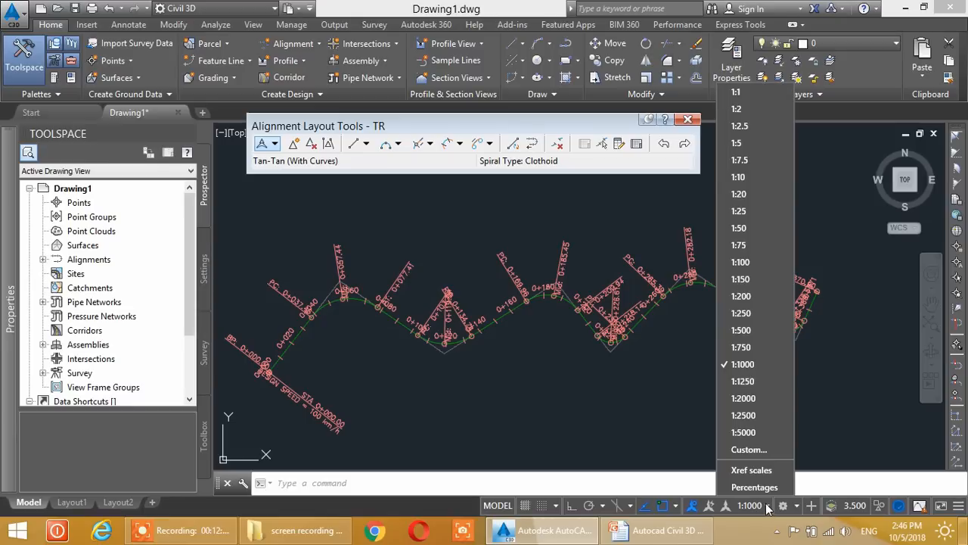
left_click(741, 329)
scroll(605, 327, "up", 3)
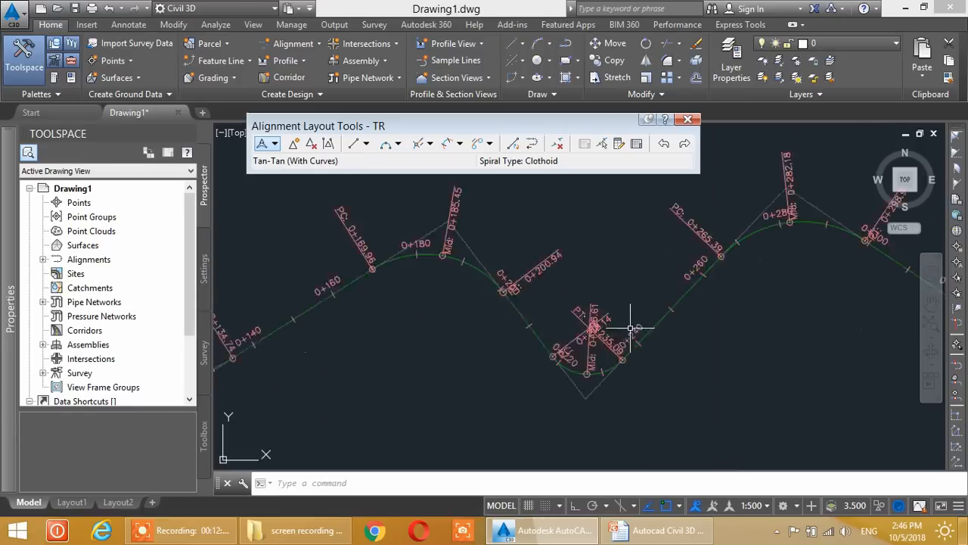
scroll(630, 329, "up", 2)
middle_click_drag(753, 274, 605, 372)
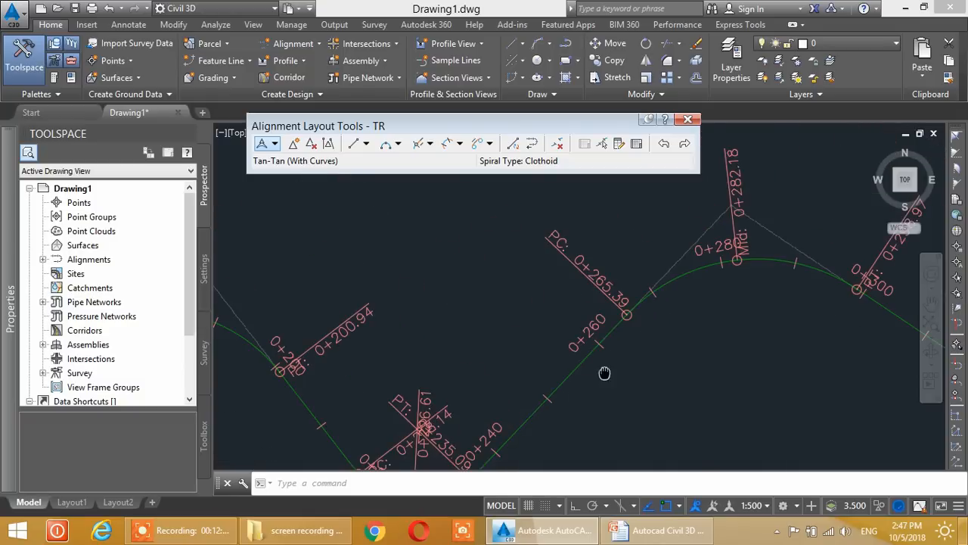
Set the annotation scale to 1:150 and inspect the station and curve labels along the alignment
left_click(766, 507)
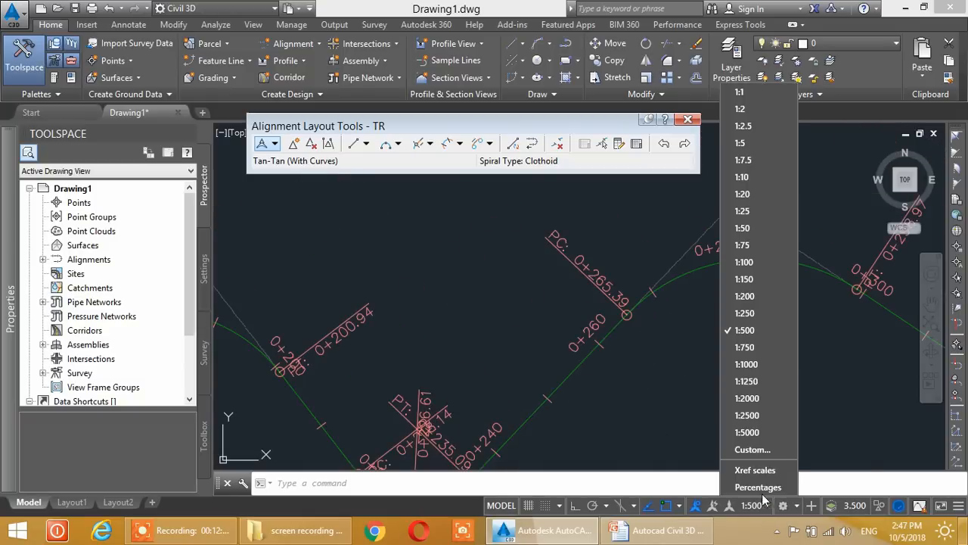
left_click(759, 295)
mouse_move(593, 379)
middle_mouse_down()
mouse_move(629, 298)
mouse_move(663, 259)
middle_mouse_up()
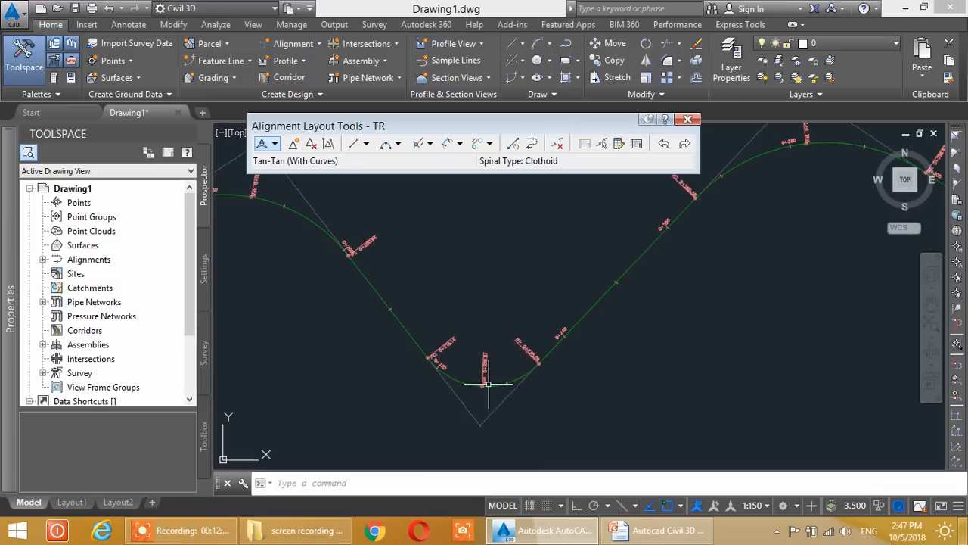
scroll(486, 383, "up", 2)
scroll(490, 338, "down", 4)
mouse_move(354, 321)
middle_mouse_down()
mouse_move(680, 344)
mouse_move(512, 300)
middle_mouse_up()
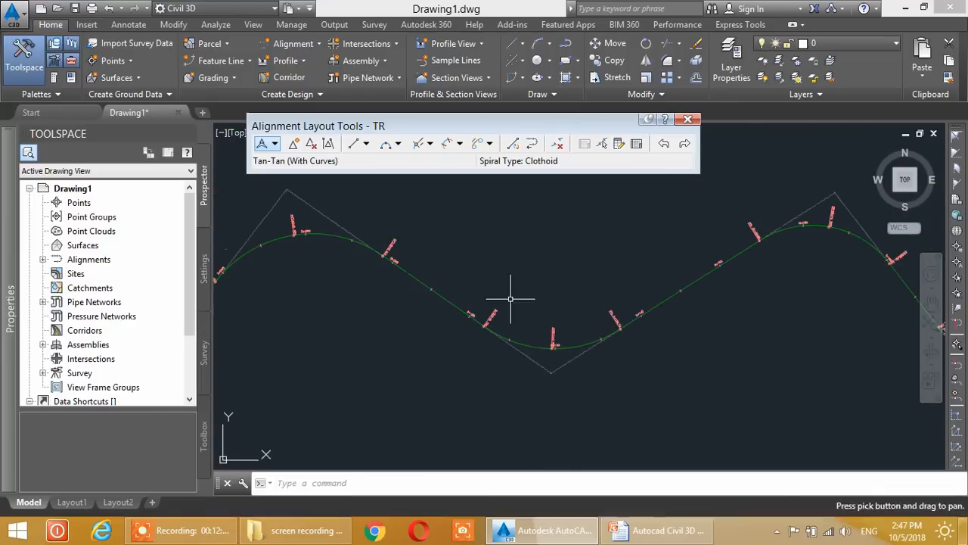
scroll(331, 275, "up", 2)
scroll(428, 256, "up", 4)
scroll(389, 341, "up", 4)
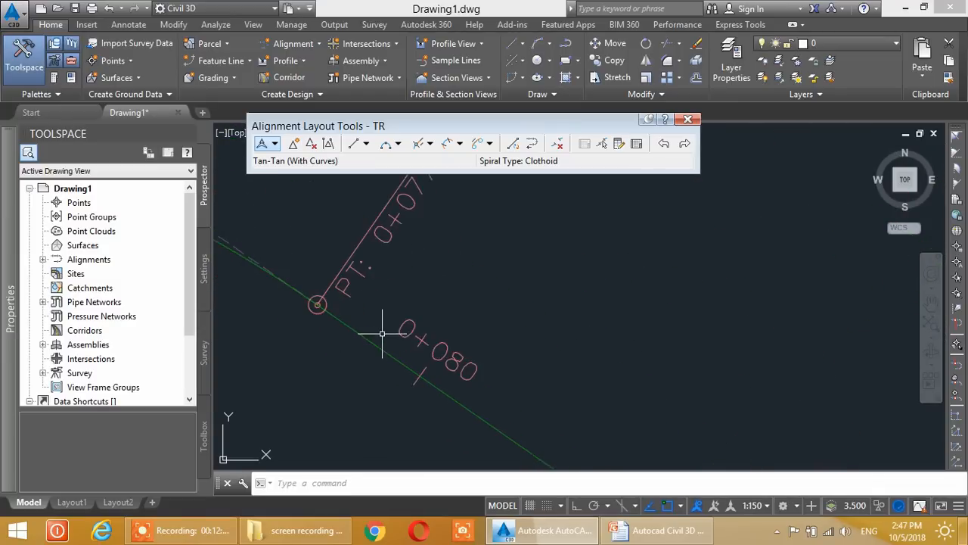
Set the annotation scale back to 1:500 and review the labels from the alignment's start through its first bends
scroll(384, 328, "down", 8)
middle_click_drag(384, 328, 452, 359)
scroll(604, 439, "up", 2)
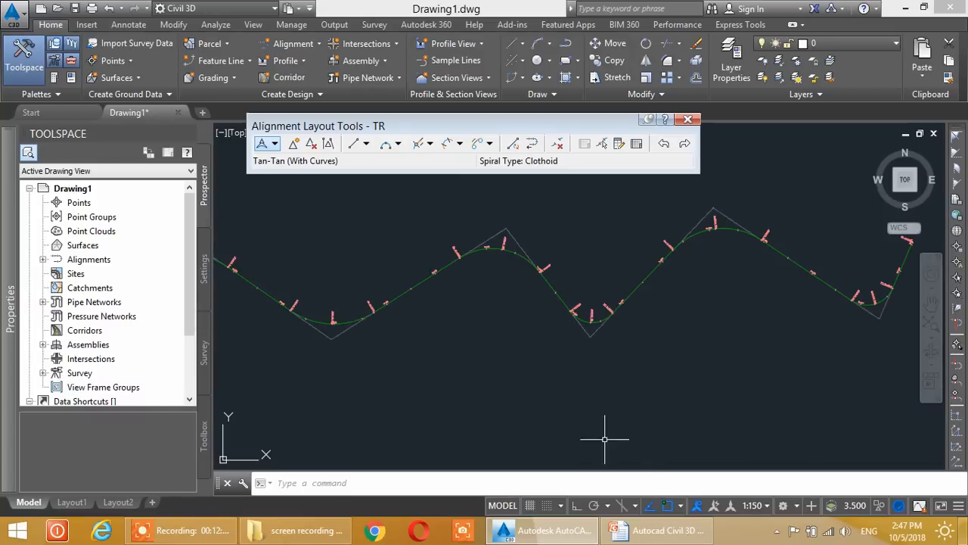
left_click(765, 512)
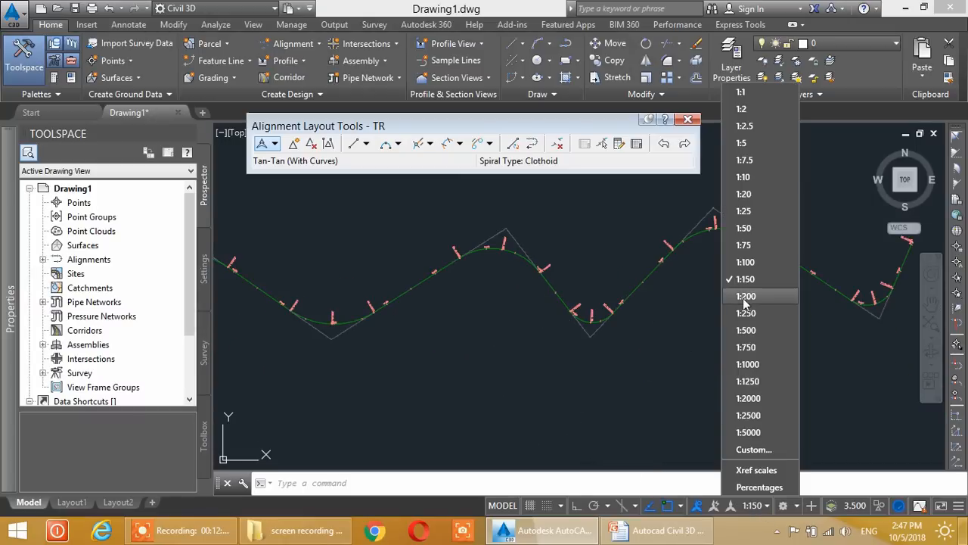
left_click(745, 335)
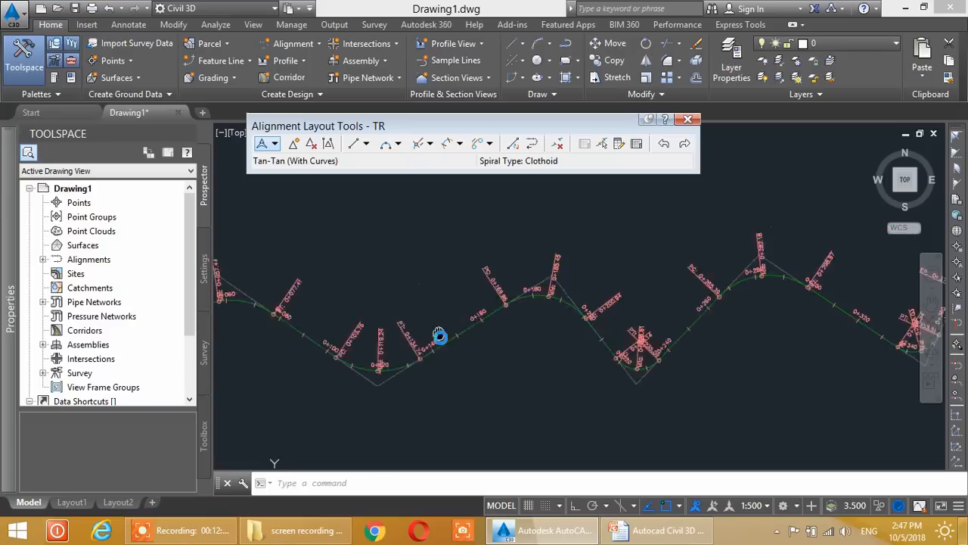
scroll(393, 341, "up", 3)
mouse_move(403, 349)
middle_mouse_down()
mouse_move(402, 288)
mouse_move(335, 307)
mouse_move(334, 289)
mouse_move(328, 301)
middle_mouse_up()
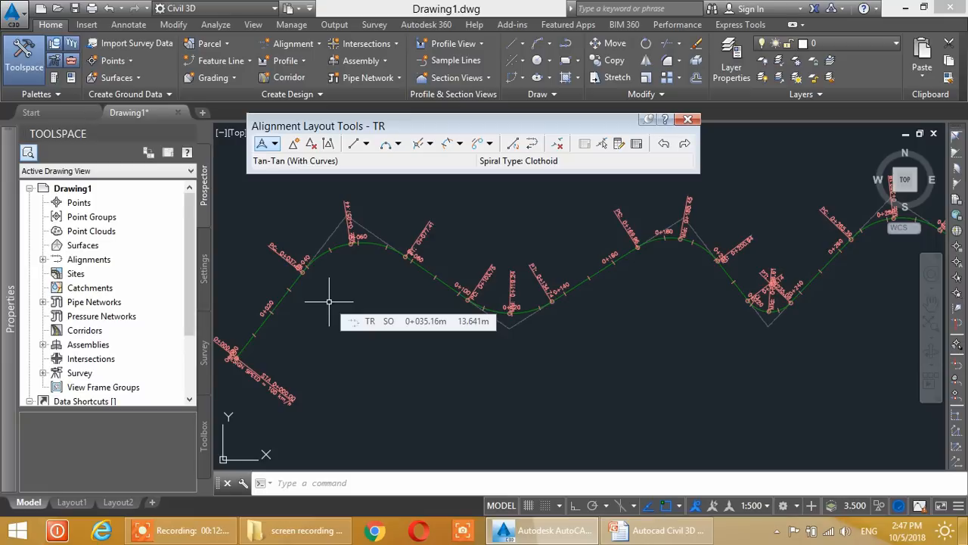
Delete the existing alignment and create a new centerline alignment named TR with the Major and Minor only label set
key("ctrl+a")
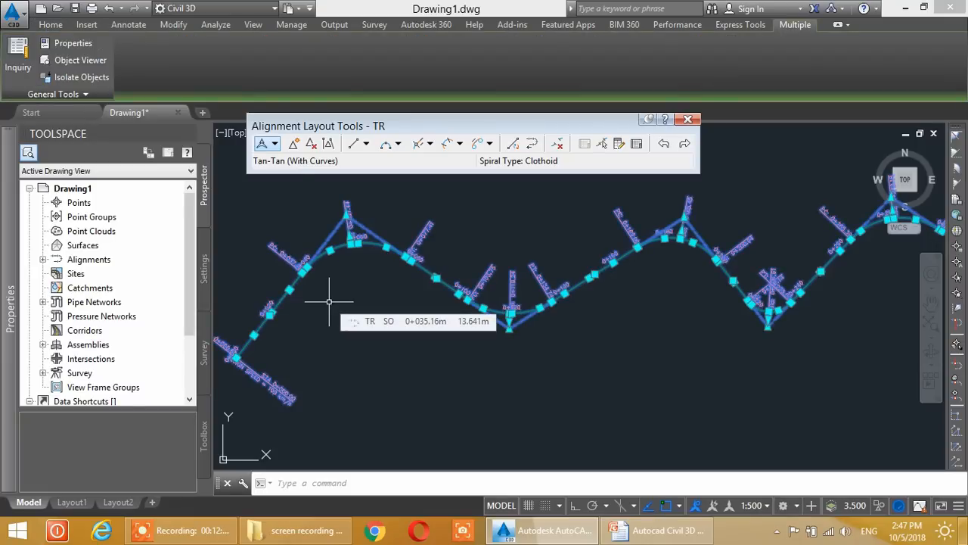
key("Delete")
left_click(289, 44)
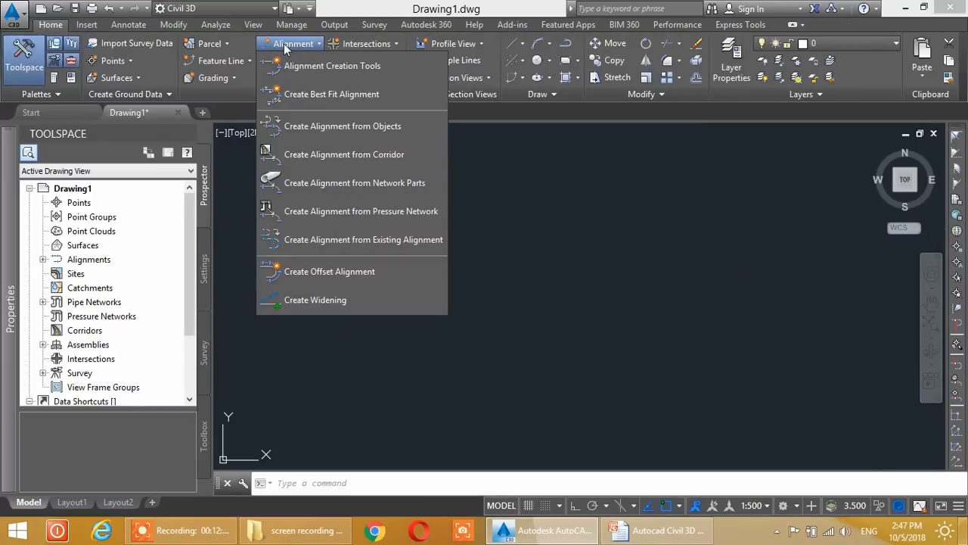
left_click(303, 73)
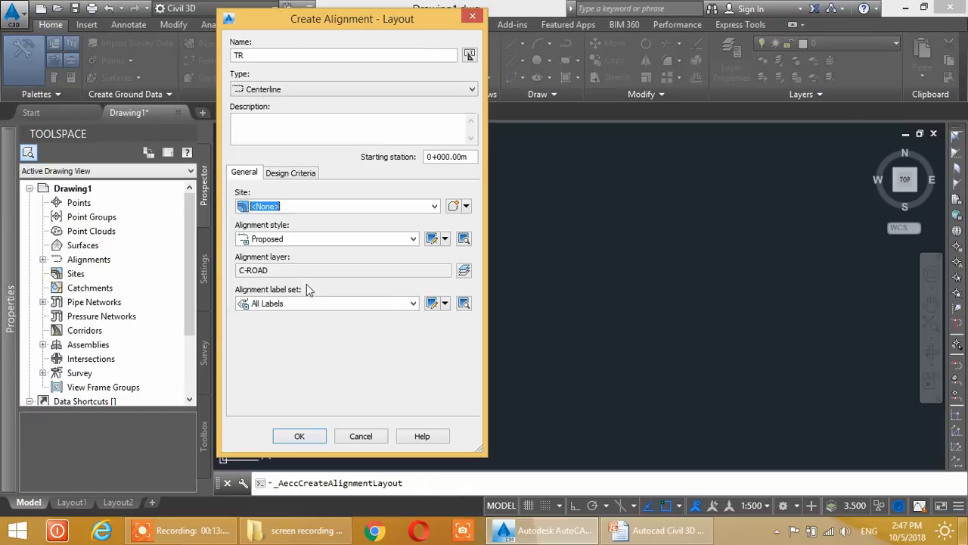
left_click(285, 303)
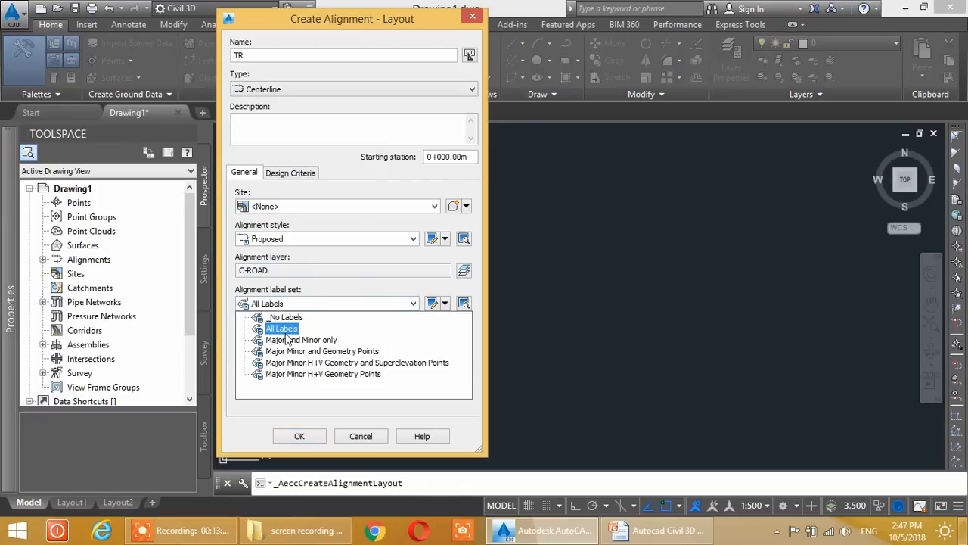
left_click(288, 341)
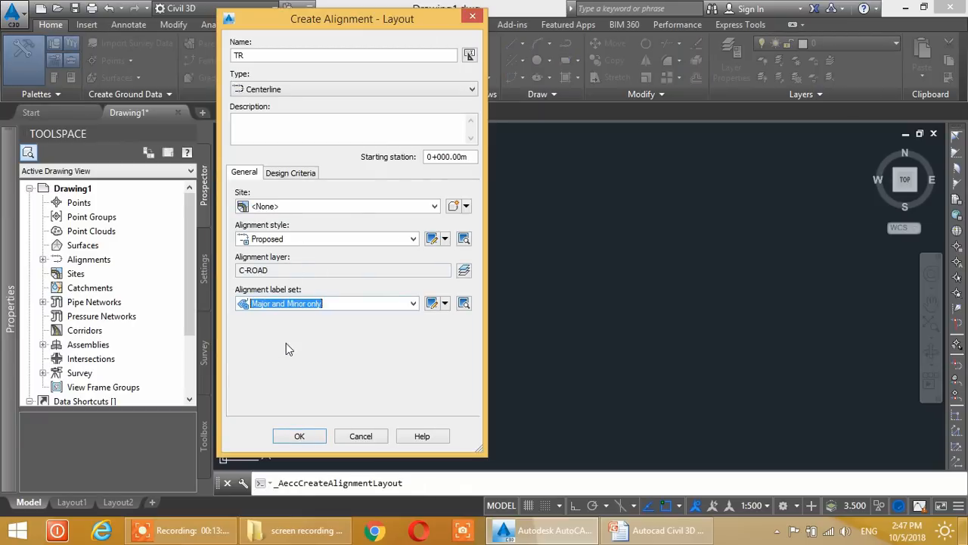
left_click(300, 437)
Lay out a zigzag alignment about 196 m long through six points using Tangent-Tangent (With curves)
left_click(275, 144)
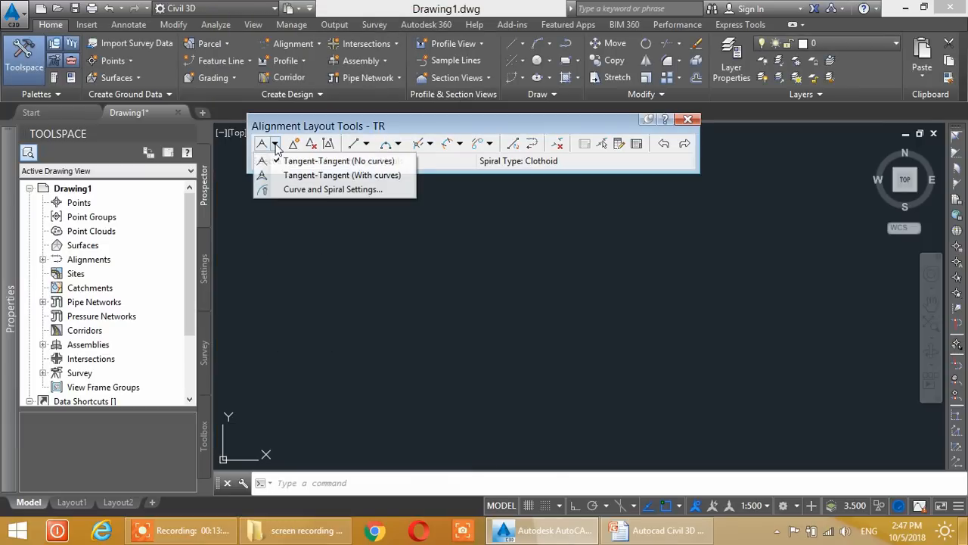
left_click(342, 175)
left_click(269, 295)
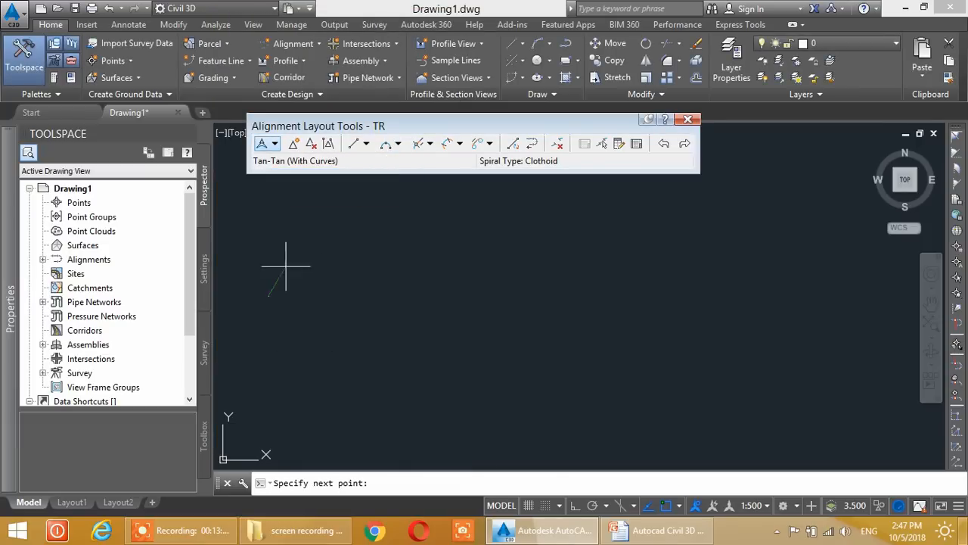
left_click(341, 215)
left_click(470, 301)
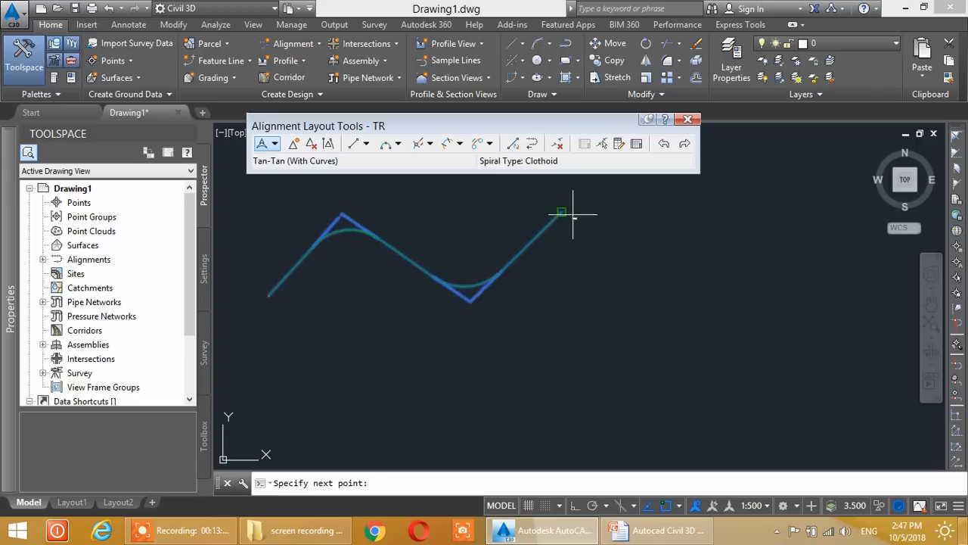
left_click(561, 213)
left_click(639, 286)
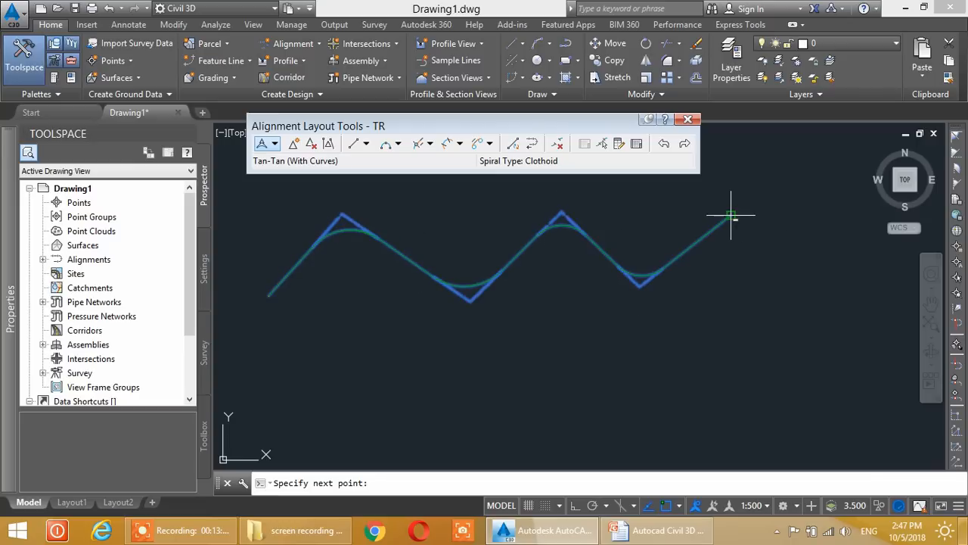
left_click(732, 215)
key("Return")
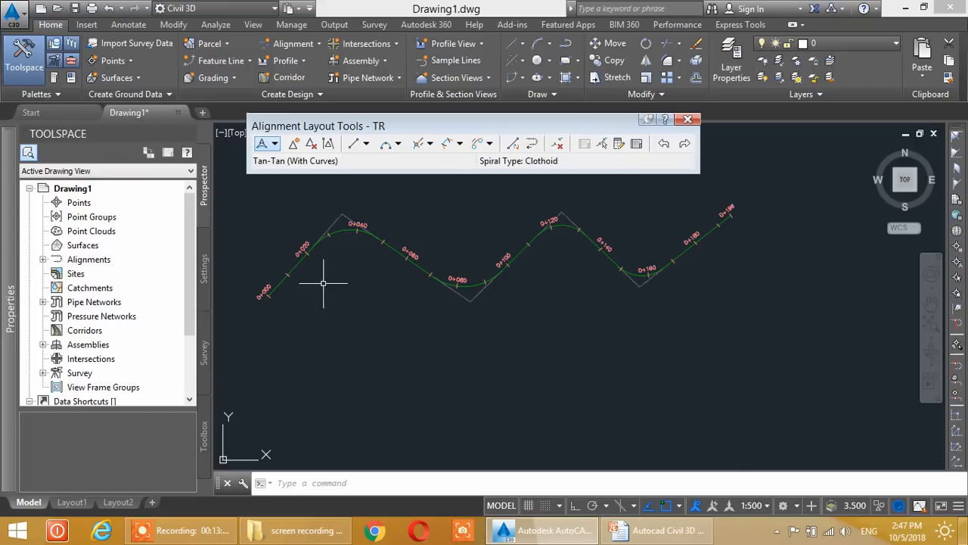
Delete the zigzag alignment and recreate centerline alignment TR with the Major Minor and Geometry Points label set
scroll(292, 299, "up", 2)
middle_click_drag(281, 283, 294, 335)
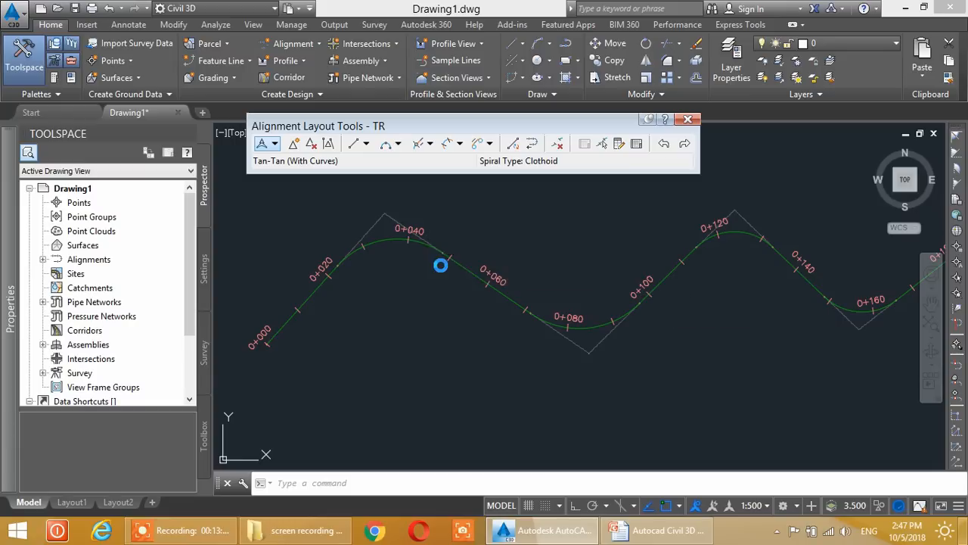
key("ctrl+a")
key("Delete")
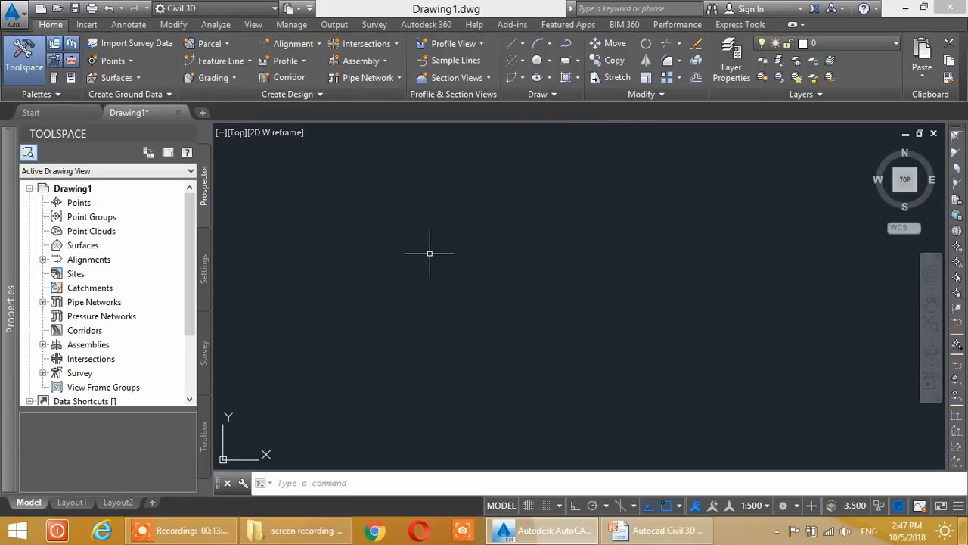
left_click(294, 43)
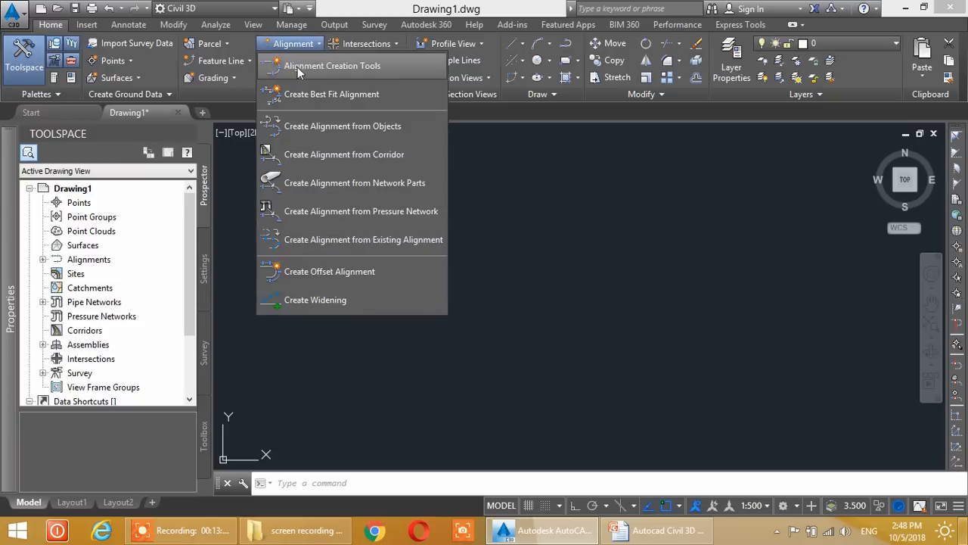
left_click(299, 67)
left_click(316, 304)
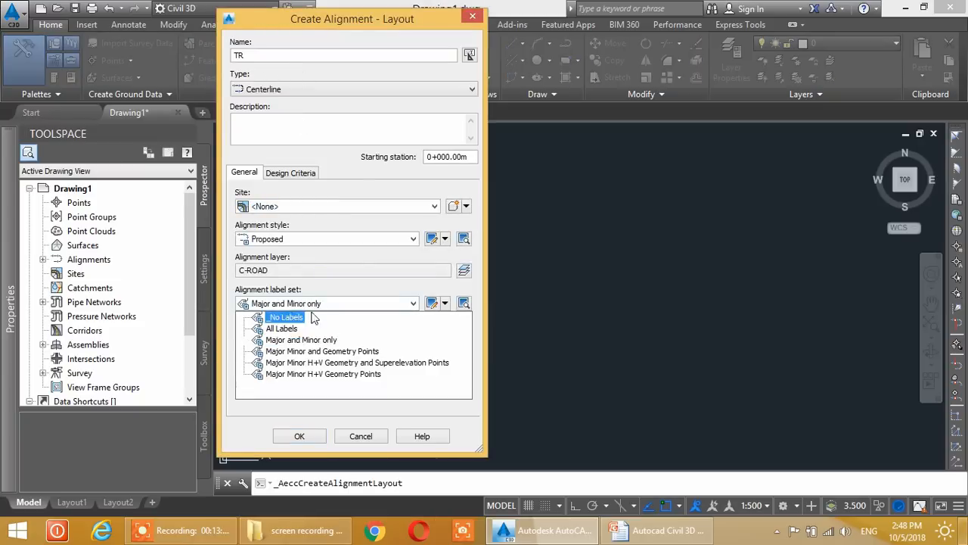
left_click(317, 352)
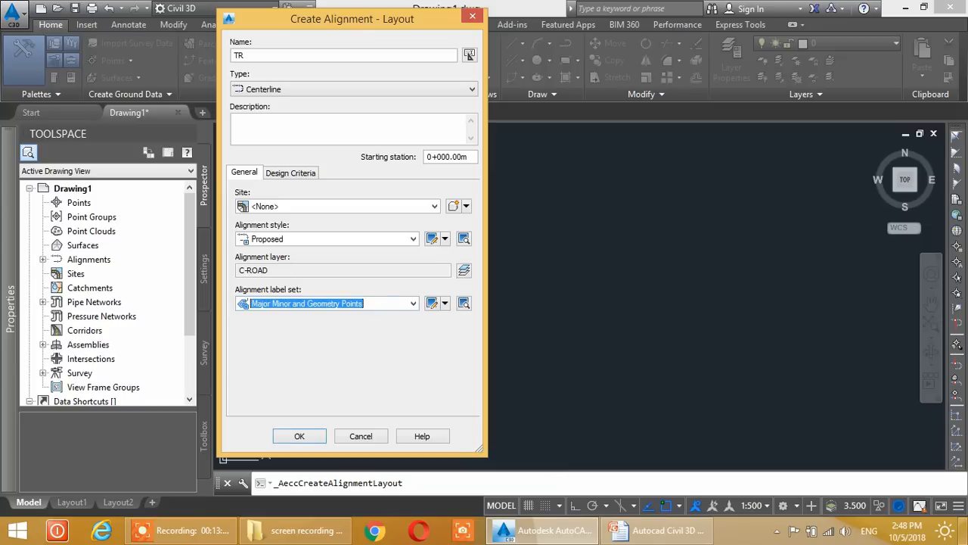
left_click(321, 437)
Lay out a seven-point Tangent-Tangent (With curves) alignment with two bends, a nearly horizontal stretch and a final dip
left_click(274, 144)
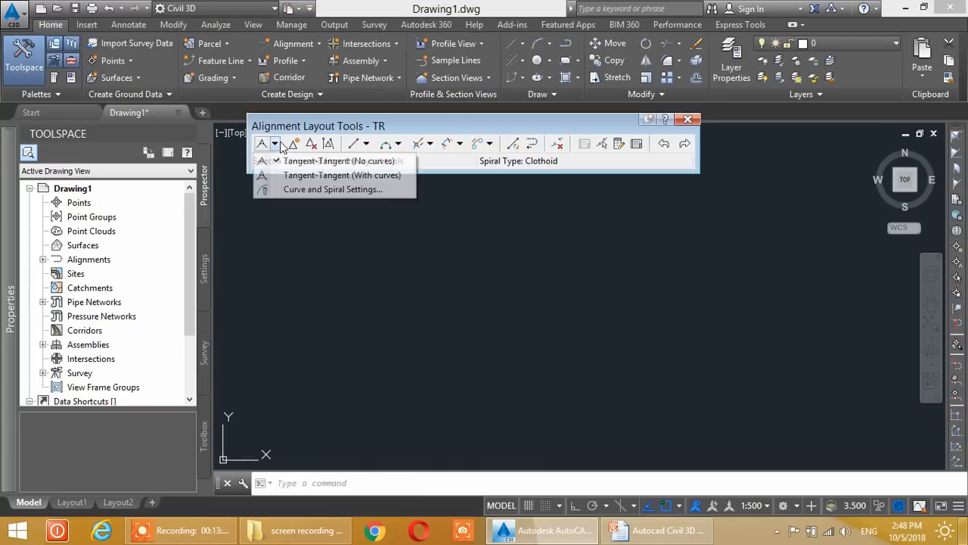
left_click(283, 169)
left_click(282, 326)
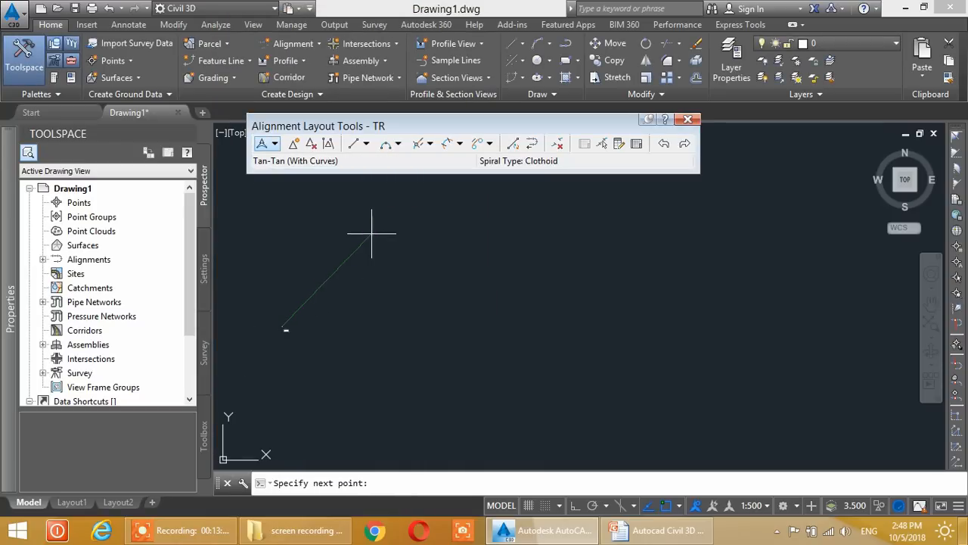
left_click(371, 233)
left_click(492, 328)
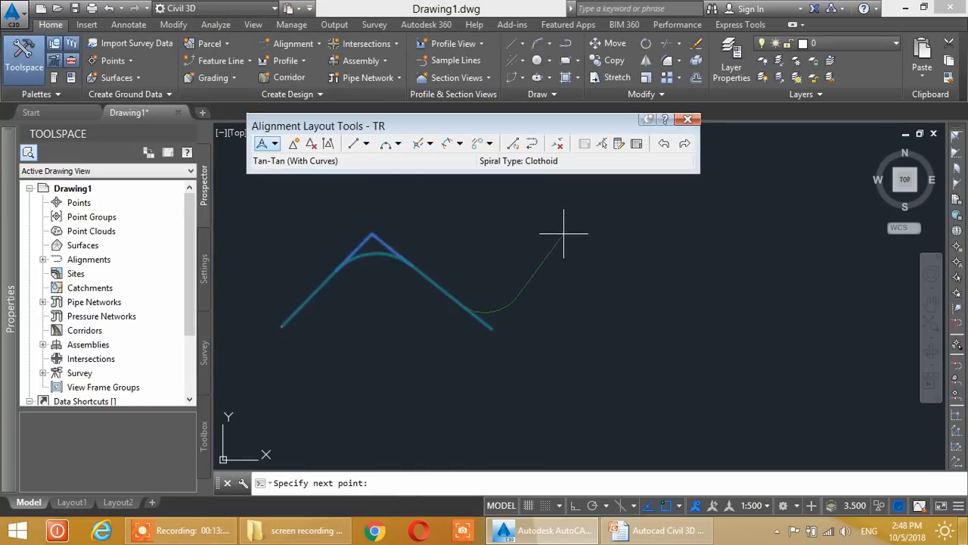
left_click(741, 241)
left_click(773, 327)
left_click(824, 275)
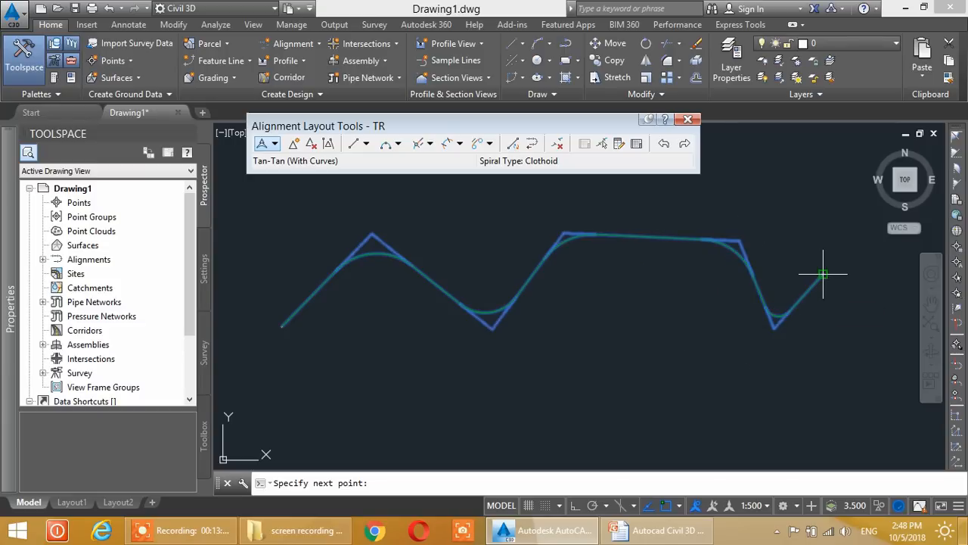
key("Return")
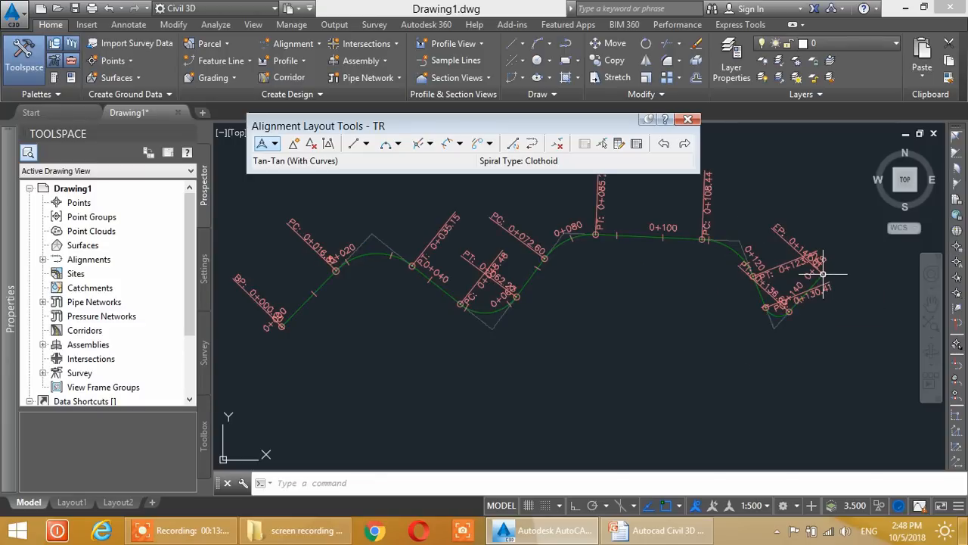
Examine the BP, PC, PT and station labels around the first bends and delete the alignment
scroll(292, 325, "up", 2)
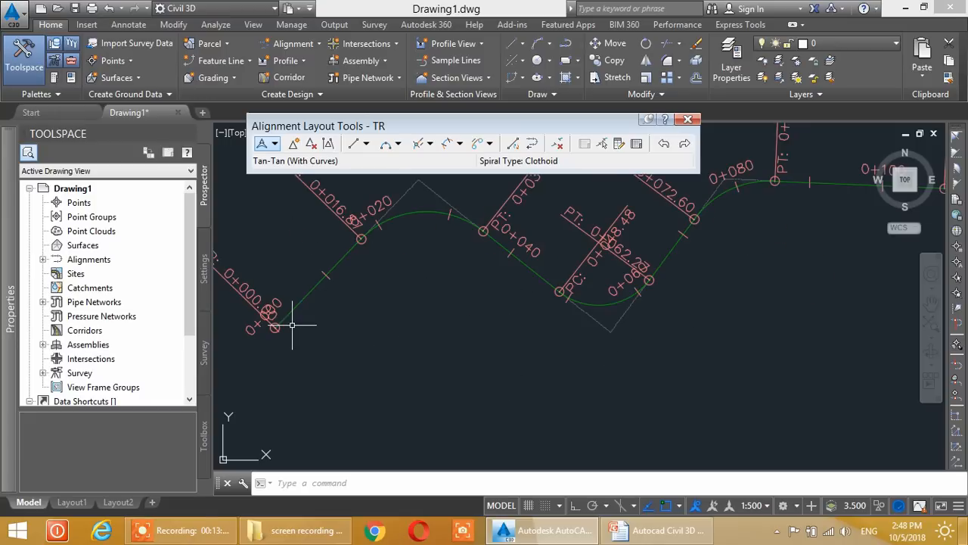
middle_click_drag(313, 300, 340, 356)
middle_click_drag(468, 291, 440, 337)
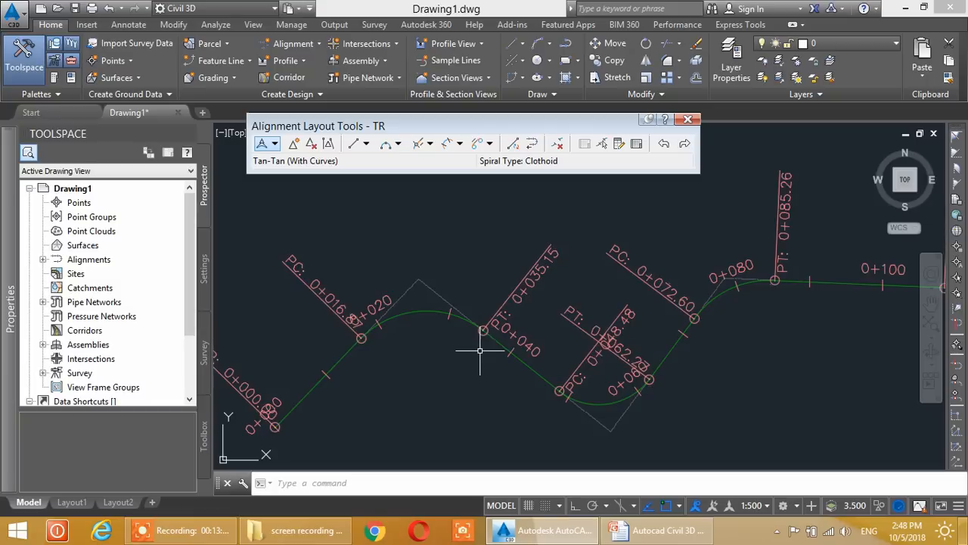
mouse_move(480, 350)
mouse_move(556, 396)
middle_mouse_down()
mouse_move(492, 361)
mouse_move(681, 306)
mouse_move(625, 340)
mouse_move(575, 318)
mouse_move(642, 323)
mouse_move(494, 295)
mouse_move(605, 280)
middle_mouse_up()
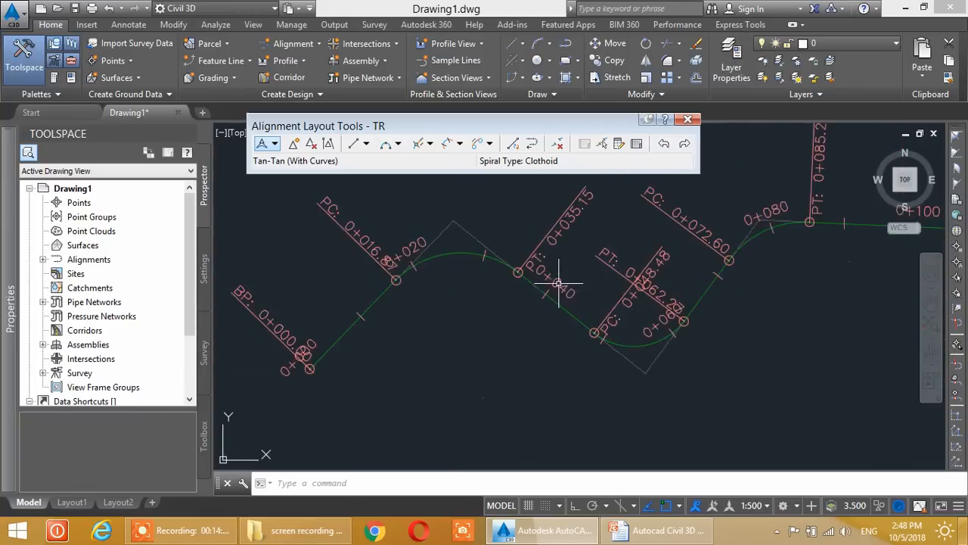
mouse_move(545, 287)
key("ctrl+a")
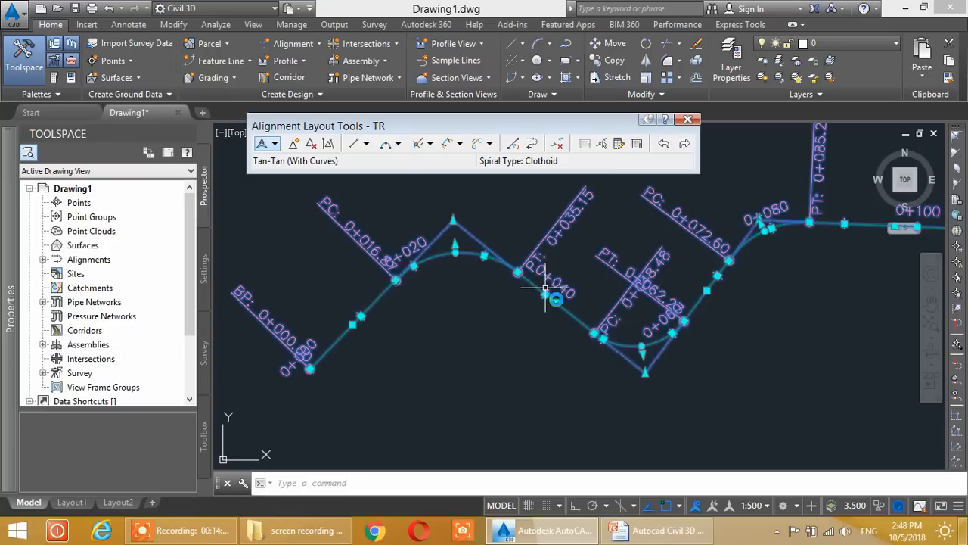
key("Delete")
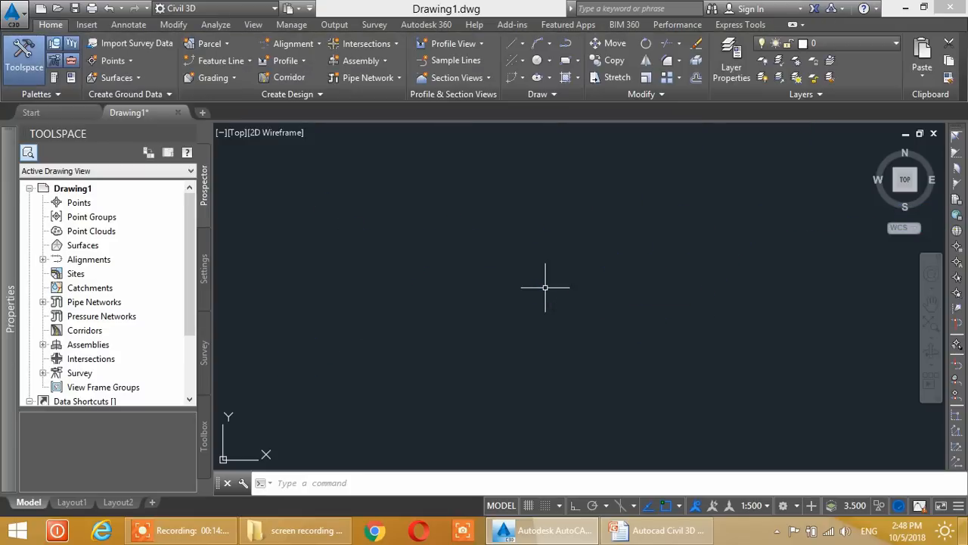
Start a new centerline alignment layout named TR on layer C-ROAD with the All Labels label set
left_click(298, 44)
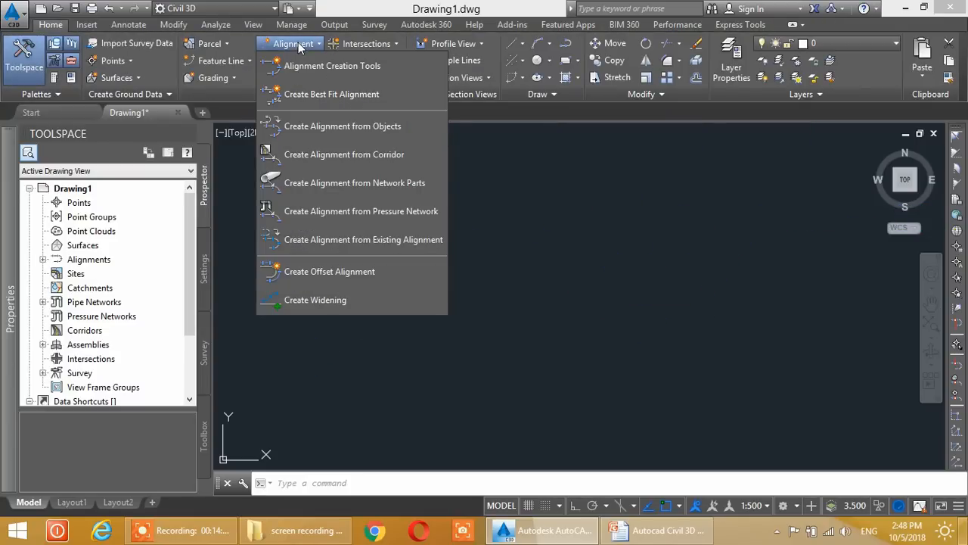
left_click(302, 64)
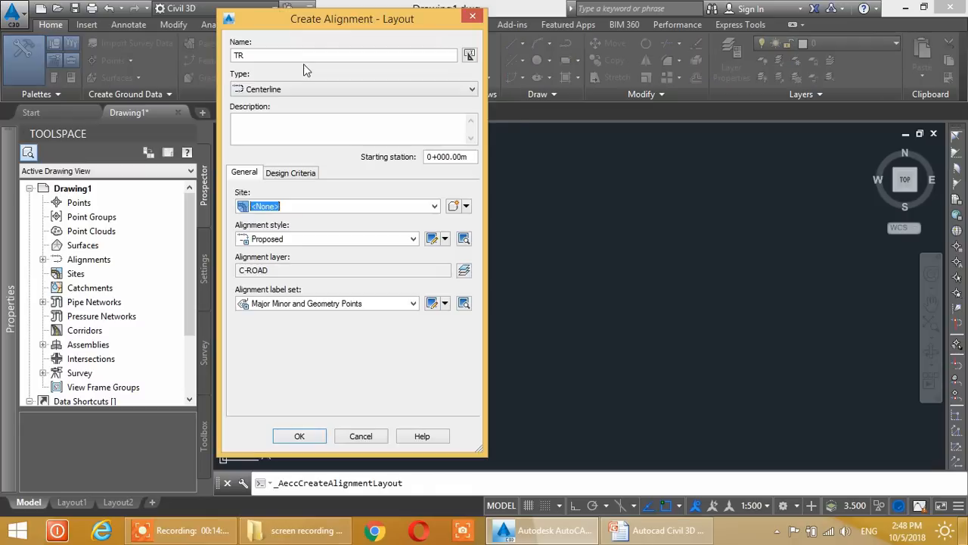
left_click_drag(339, 21, 338, 15)
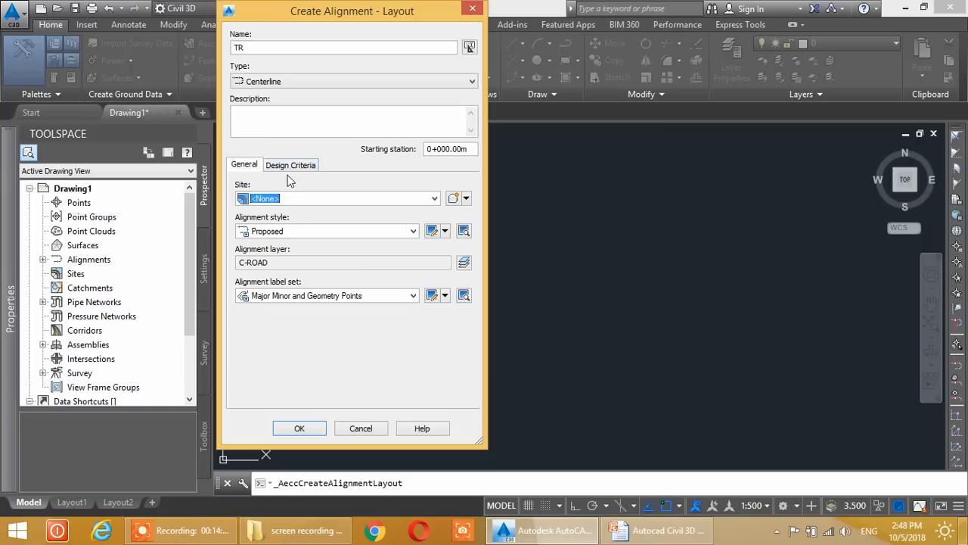
left_click_drag(350, 15, 328, 31)
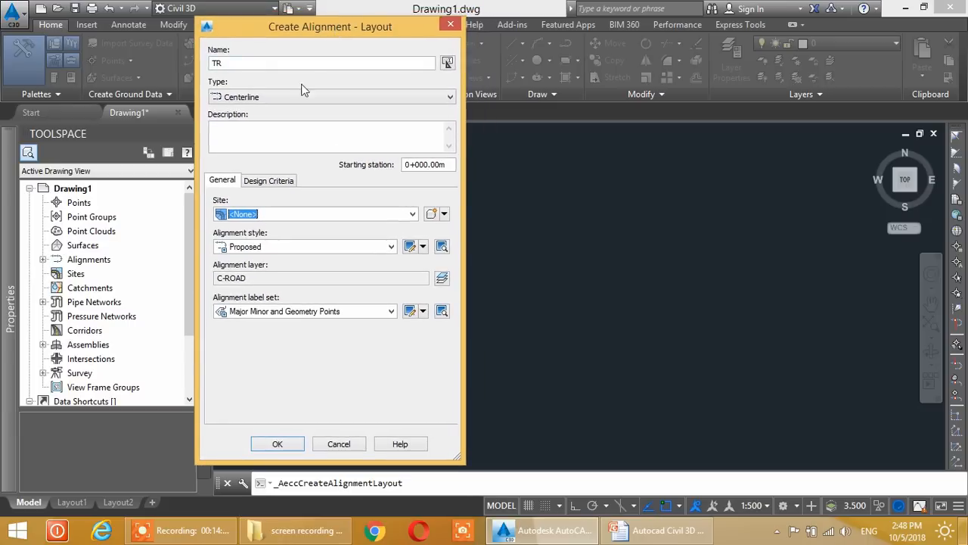
left_click(368, 314)
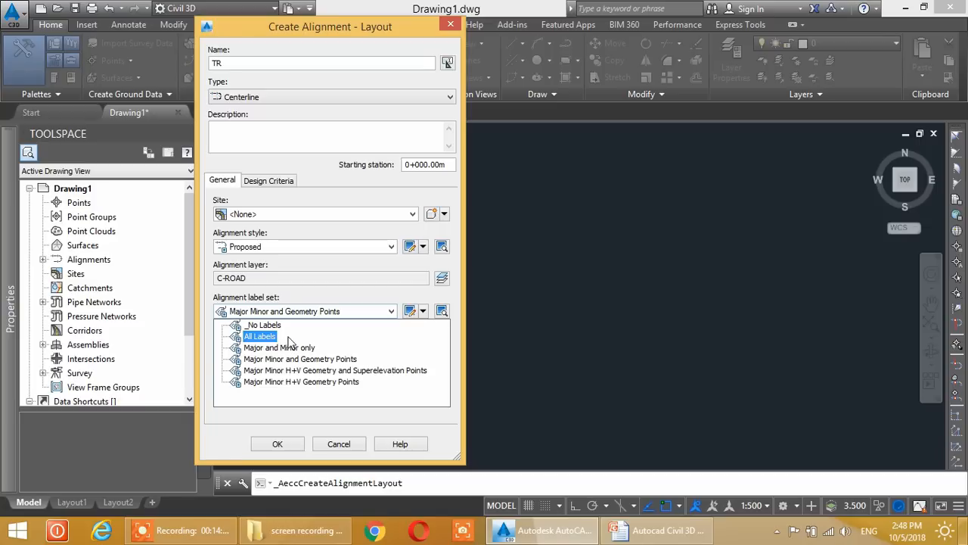
left_click(257, 337)
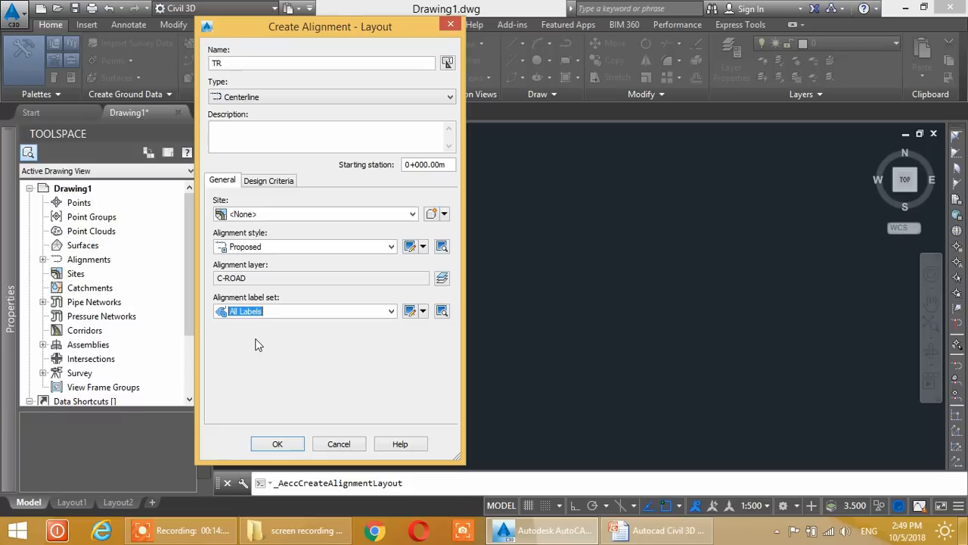
Edit the All Labels set to a 40 m major and 20 m minor station increment and create the alignment
left_click(409, 312)
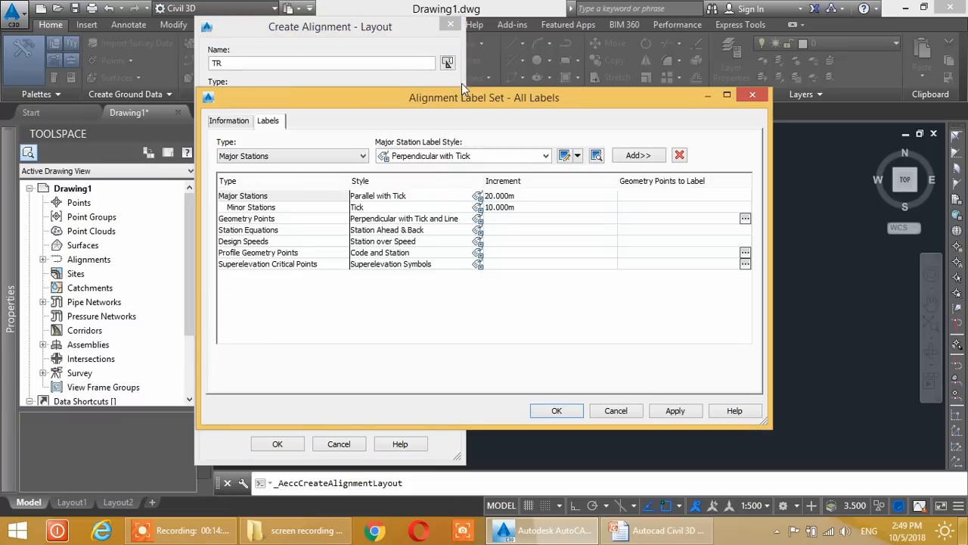
left_click_drag(484, 103, 428, 117)
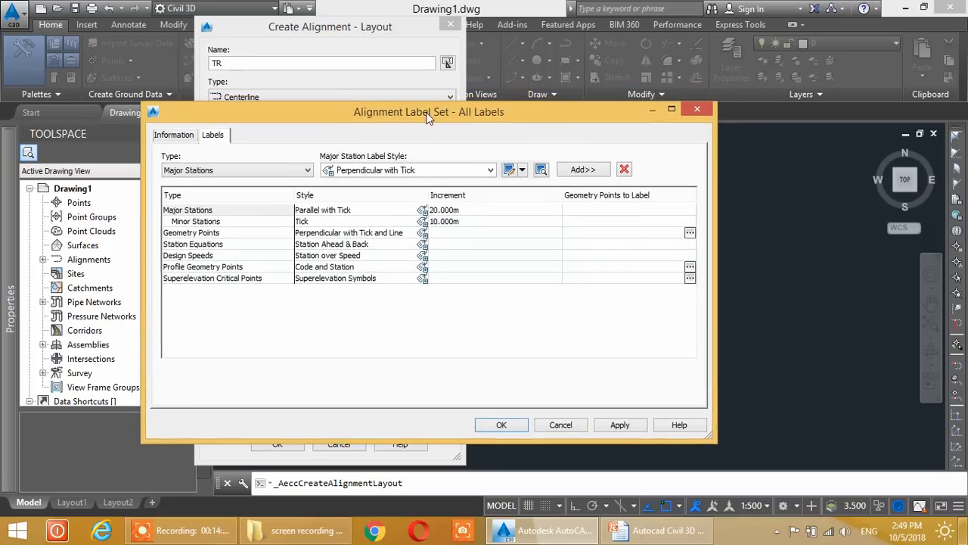
left_click(440, 211)
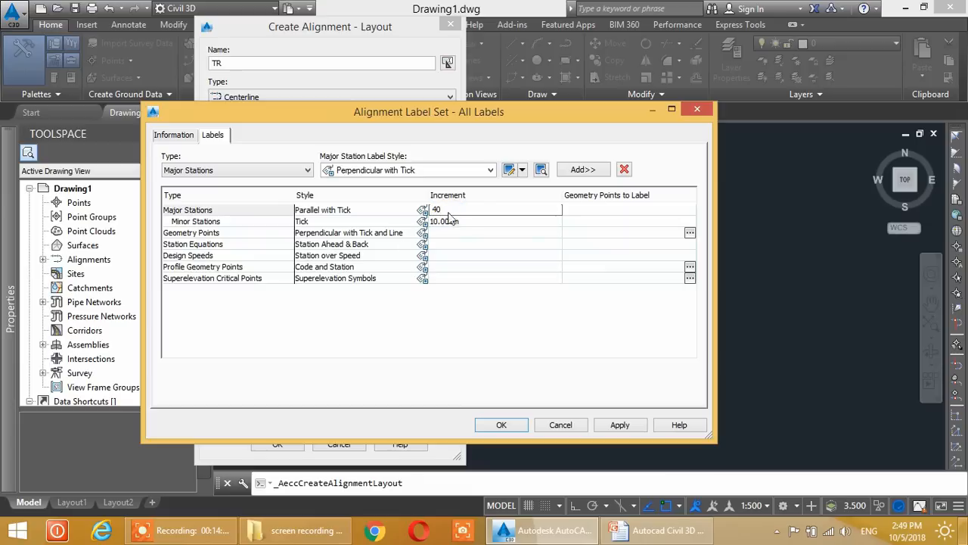
left_click(438, 223)
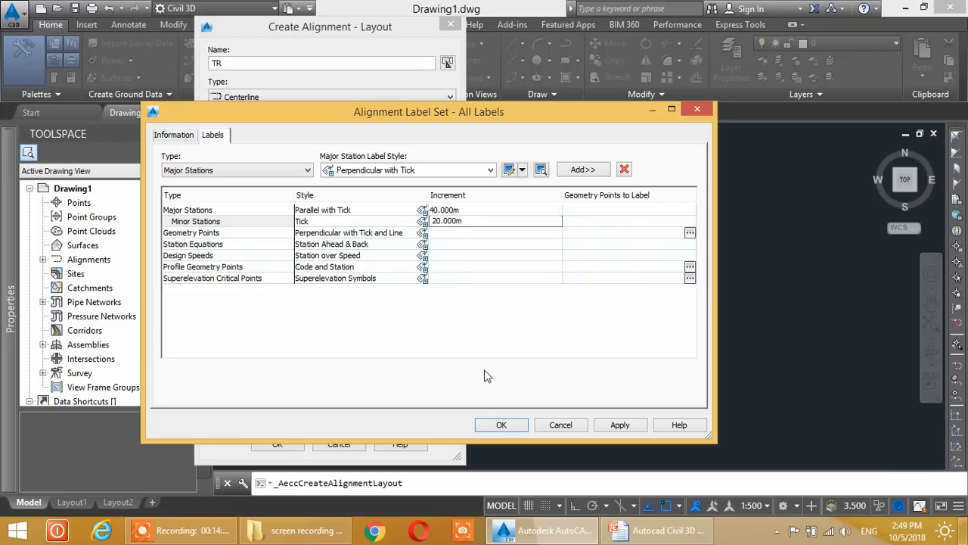
key("Return")
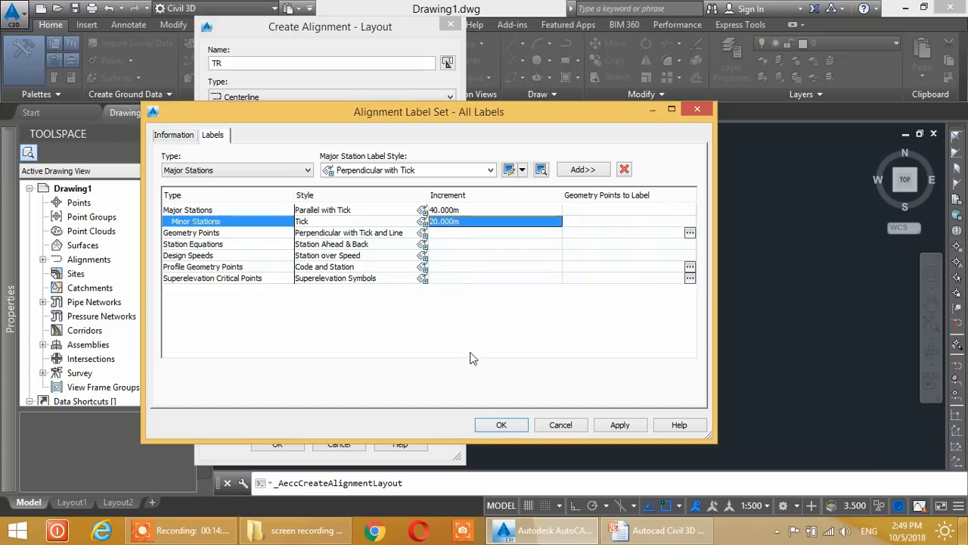
left_click(599, 426)
left_click(501, 424)
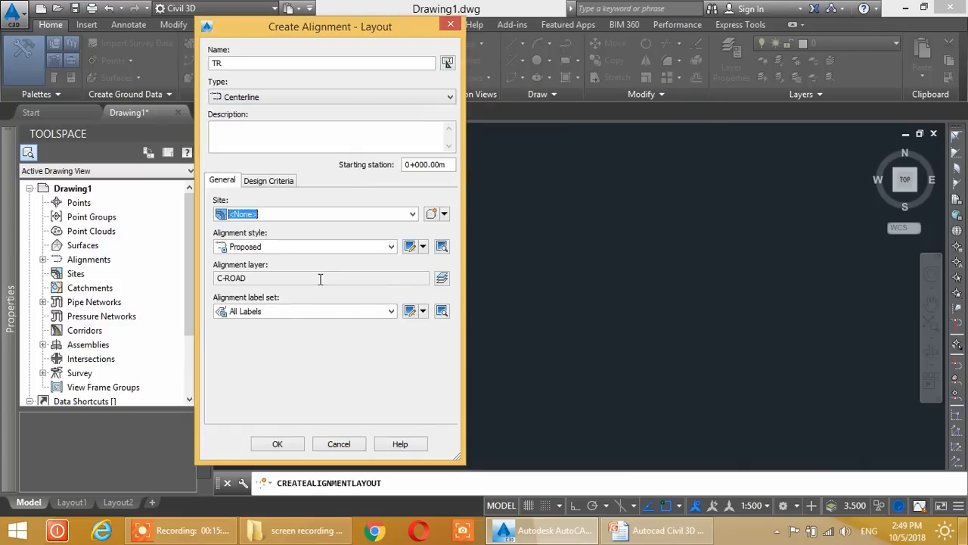
left_click(278, 444)
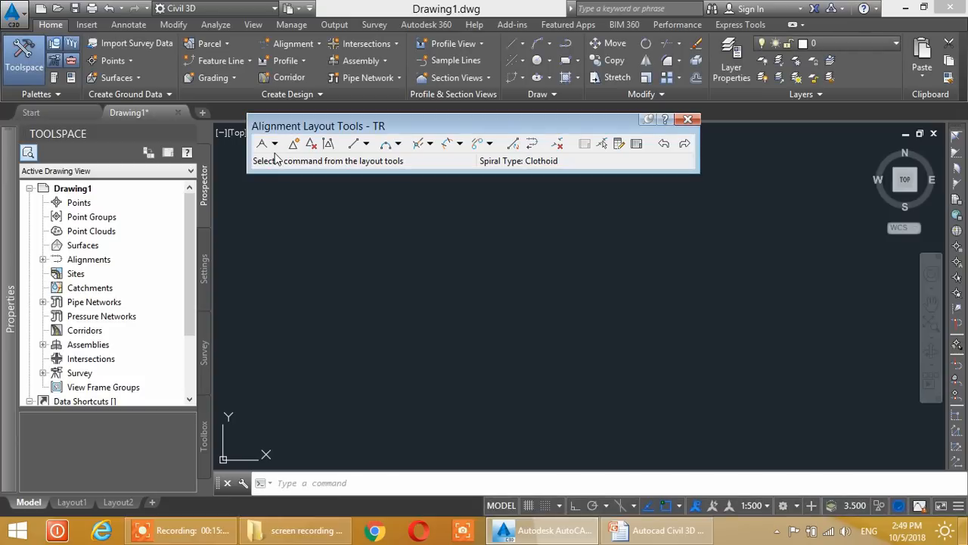
Lay out a zigzag alignment through eight points, alternating up and down, using Tangent-Tangent (With curves)
left_click(277, 144)
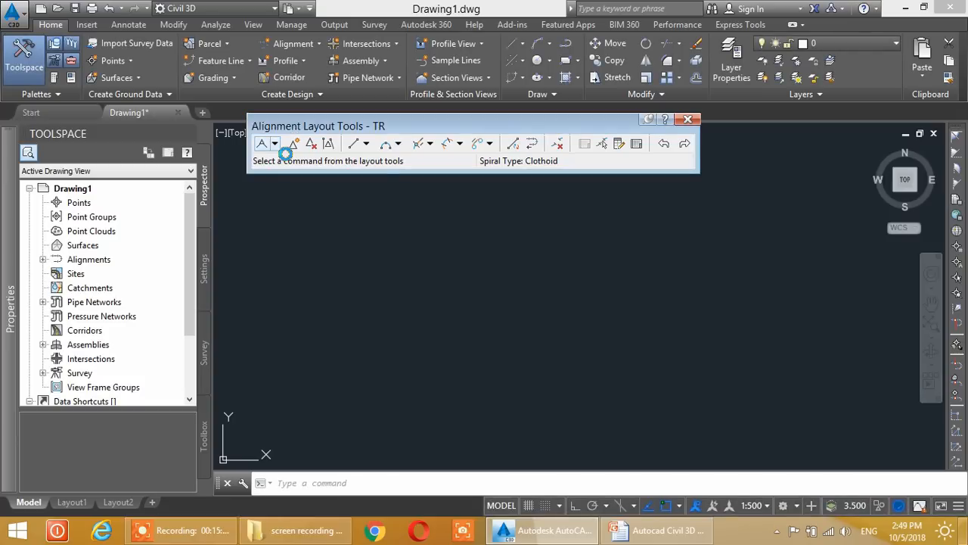
left_click(275, 144)
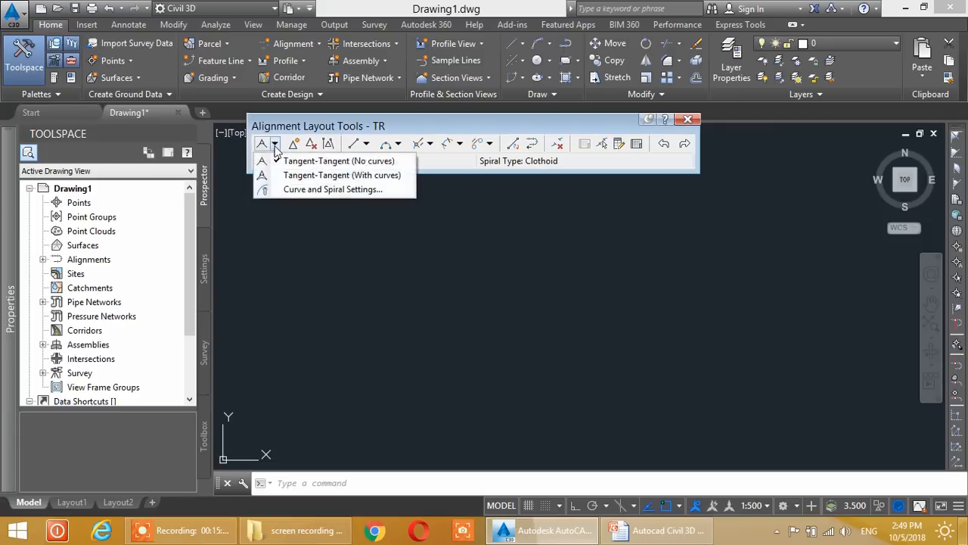
left_click(280, 177)
left_click(253, 361)
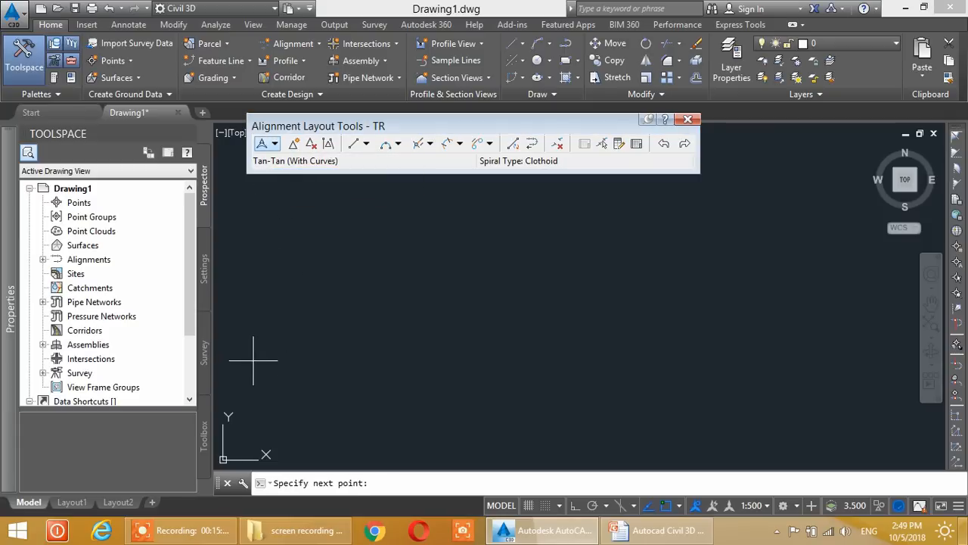
left_click(342, 267)
left_click(472, 347)
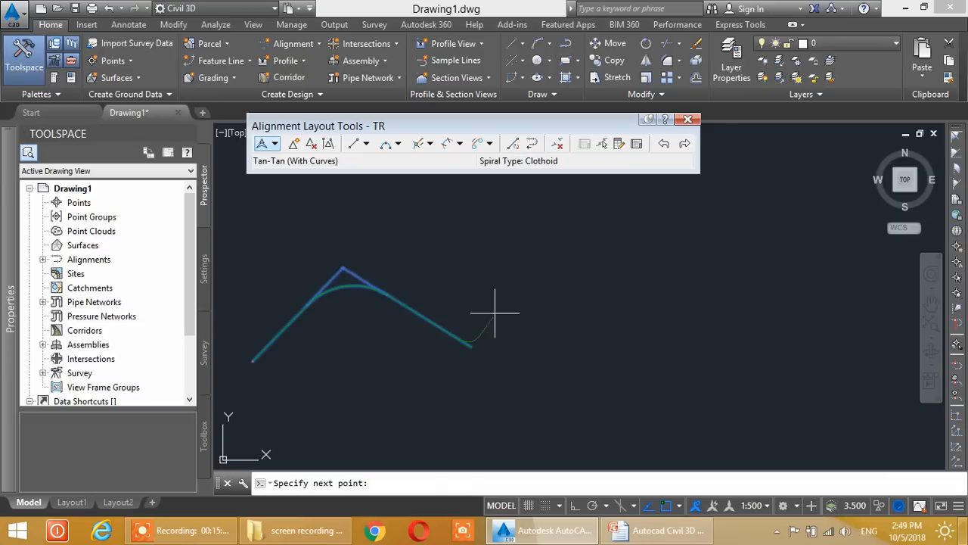
left_click(538, 264)
left_click(677, 340)
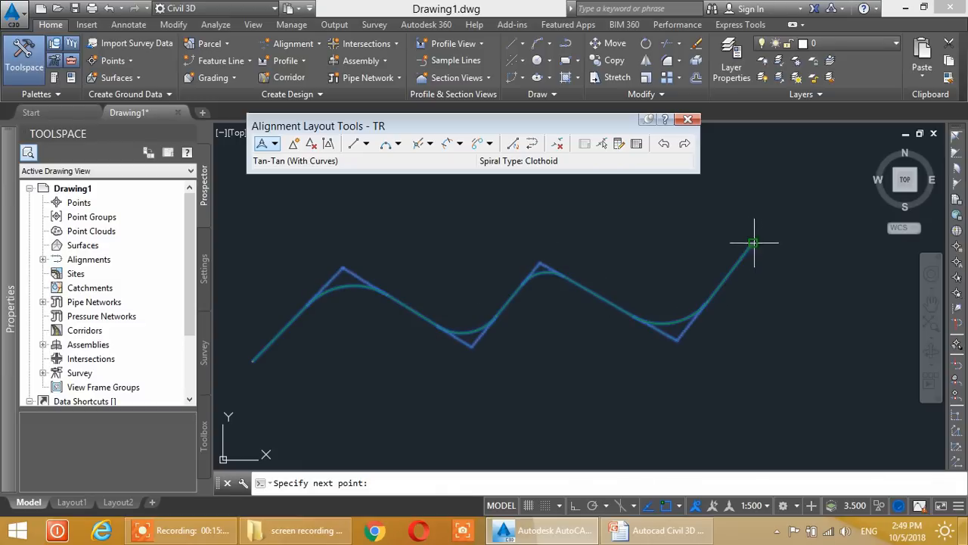
left_click(753, 242)
left_click(860, 326)
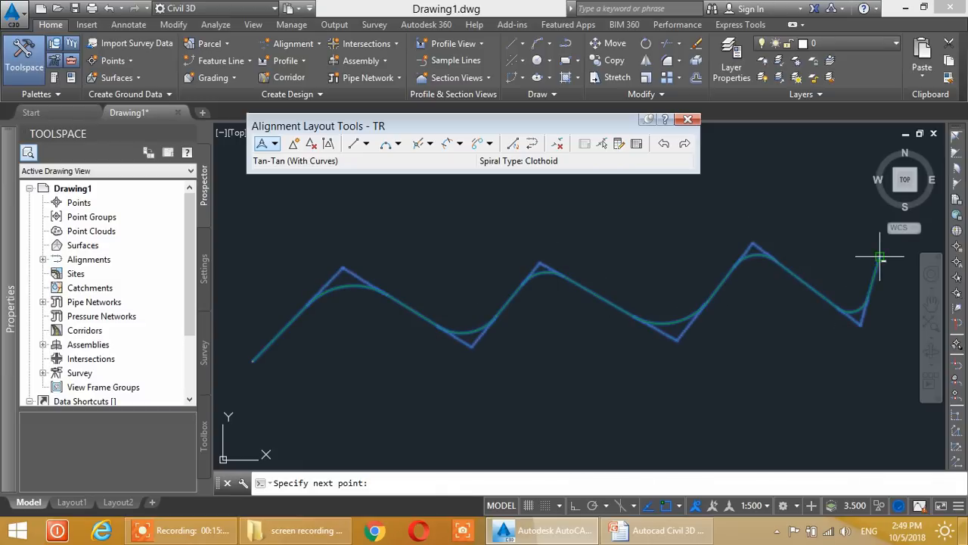
key("Return")
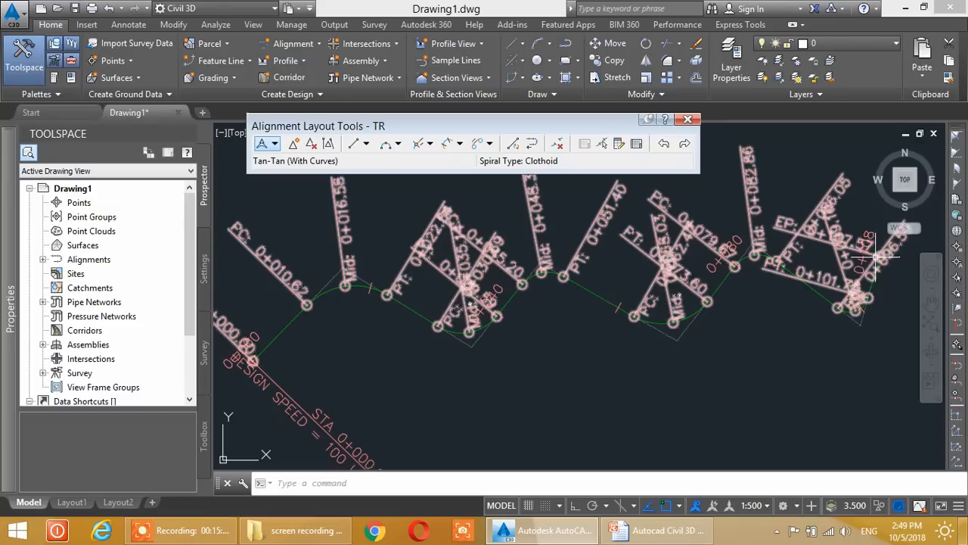
Set the annotation scale to 1:75 so the alignment labels are drawn smaller
scroll(331, 321, "up", 4)
scroll(449, 314, "down", 5)
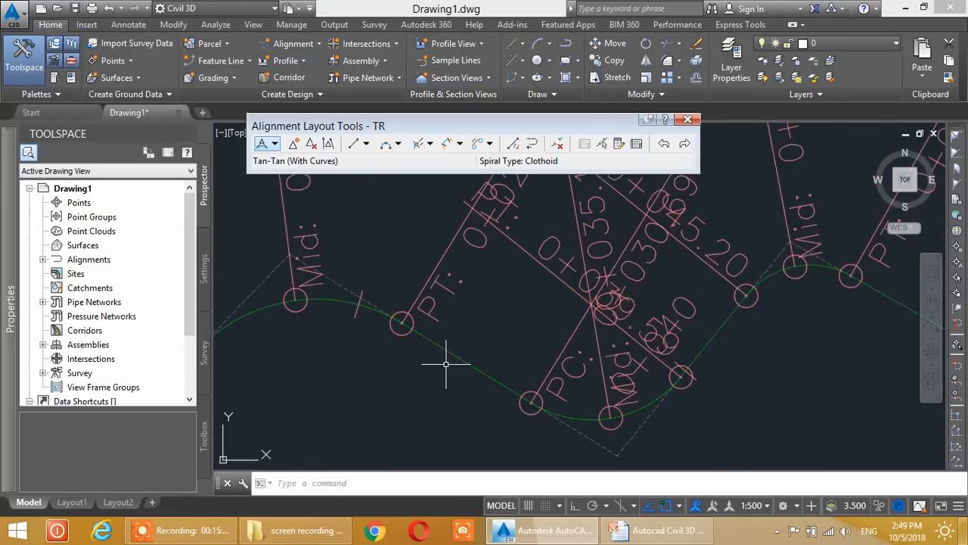
middle_click_drag(493, 359, 477, 355)
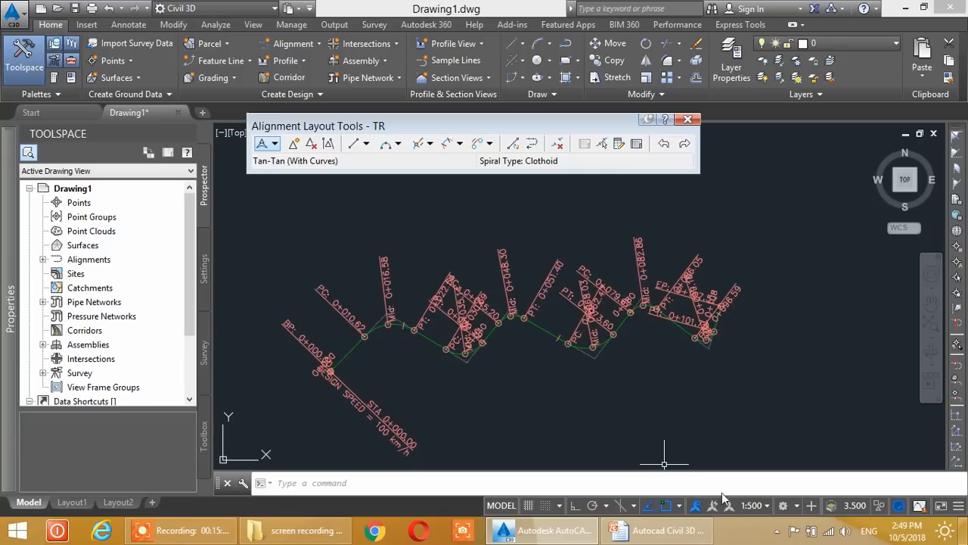
left_click(761, 505)
left_click(755, 251)
Examine the beginning-point, design speed, PC, Mid and PT labels from the alignment's start through its first two curves
scroll(384, 339, "up", 8)
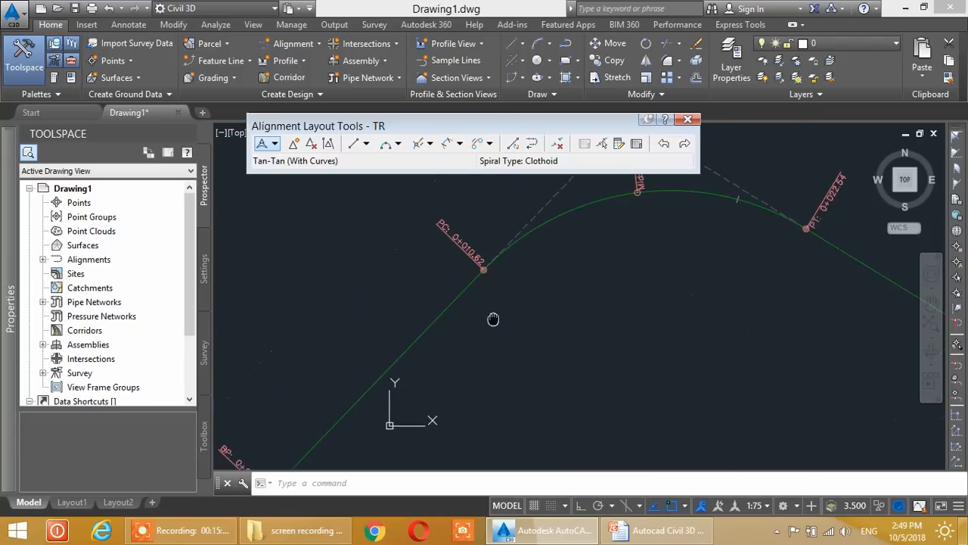
middle_click_drag(454, 298, 367, 347)
mouse_move(574, 256)
middle_mouse_down()
mouse_move(432, 326)
mouse_move(381, 339)
middle_mouse_up()
mouse_move(568, 342)
middle_mouse_down()
mouse_move(434, 289)
mouse_move(380, 285)
mouse_move(469, 270)
middle_mouse_up()
middle_click_drag(666, 333, 549, 384)
scroll(627, 296, "up", 2)
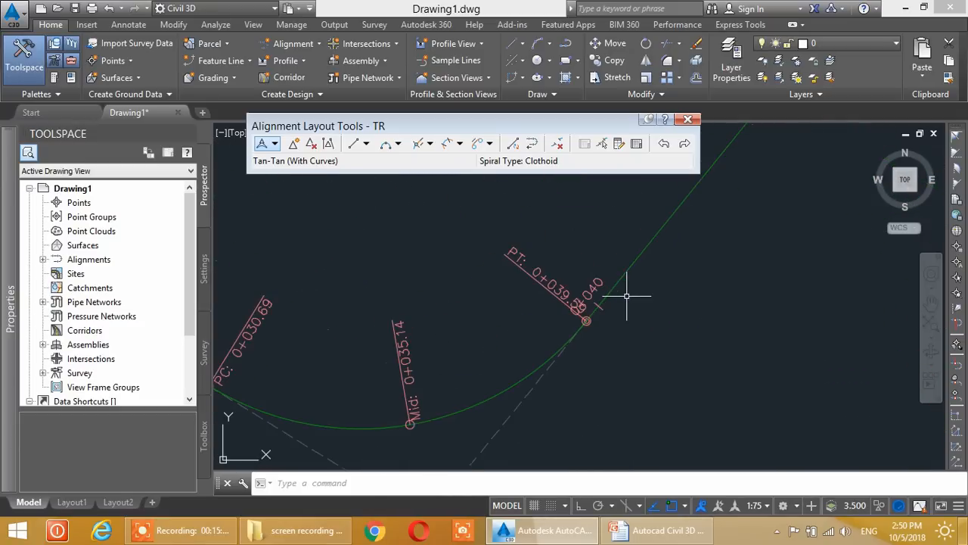
scroll(584, 316, "down", 3)
middle_click_drag(323, 302, 629, 342)
middle_click_drag(443, 312, 538, 244)
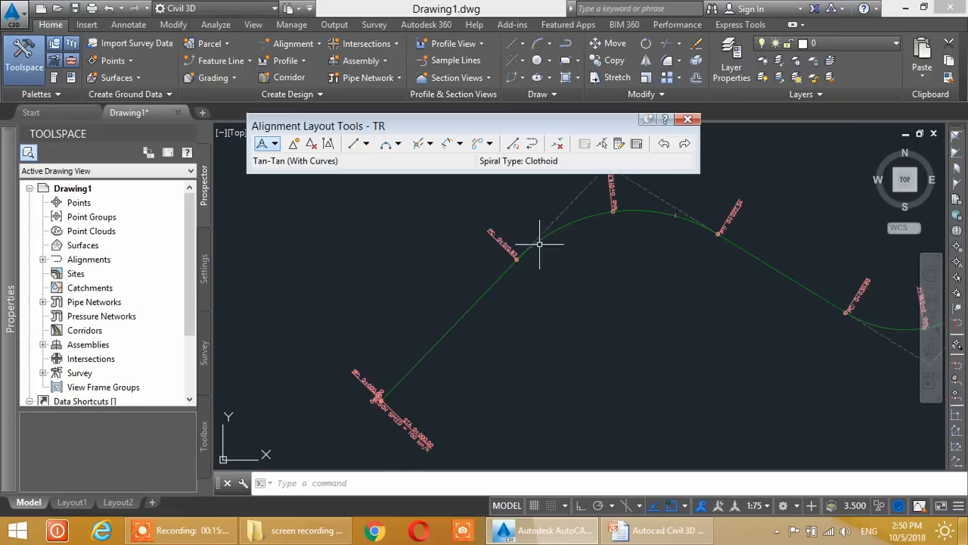
middle_click_drag(426, 347, 450, 284)
scroll(402, 338, "up", 5)
mouse_move(558, 289)
middle_mouse_down()
mouse_move(374, 389)
mouse_move(373, 420)
middle_mouse_up()
scroll(457, 274, "down", 3)
middle_click_drag(602, 261, 418, 386)
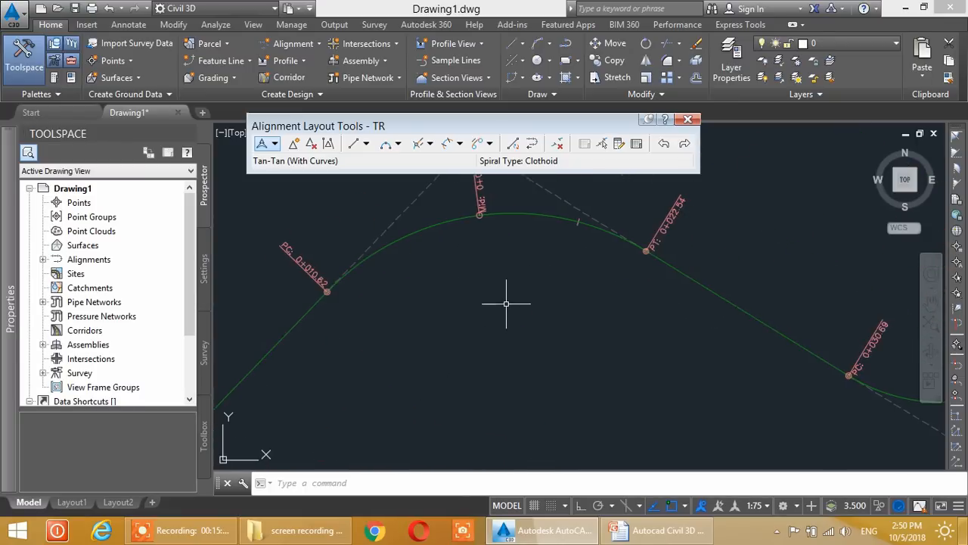
Examine the minor station tick on the first curve, the second curve's geometry point labels and the 0+040 major station label
scroll(507, 303, "down", 2)
middle_click_drag(514, 304, 418, 356)
scroll(382, 285, "up", 4)
scroll(583, 346, "down", 4)
middle_click_drag(597, 365, 498, 307)
scroll(524, 305, "up", 4)
scroll(555, 330, "down", 2)
scroll(588, 417, "up", 3)
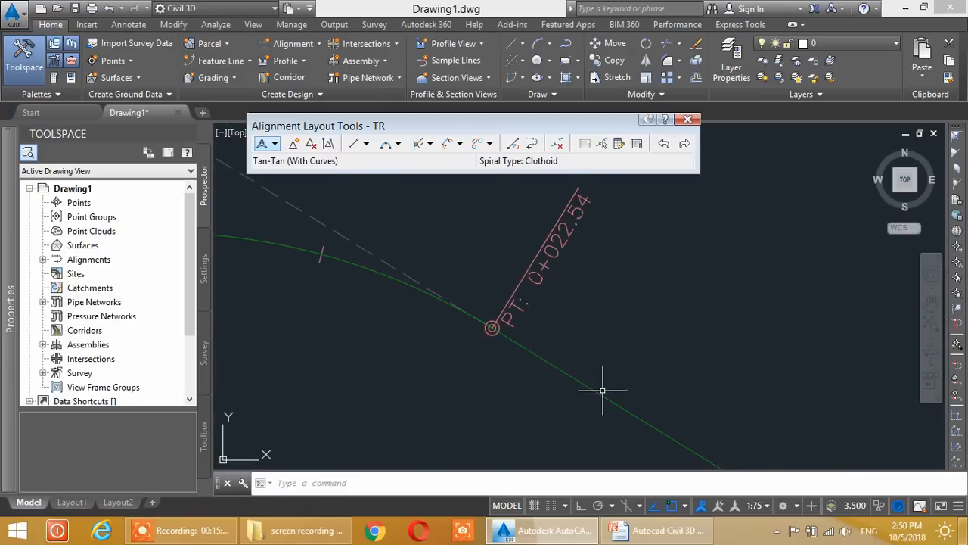
middle_click_drag(612, 386, 500, 305)
scroll(515, 320, "down", 2)
scroll(567, 367, "down", 2)
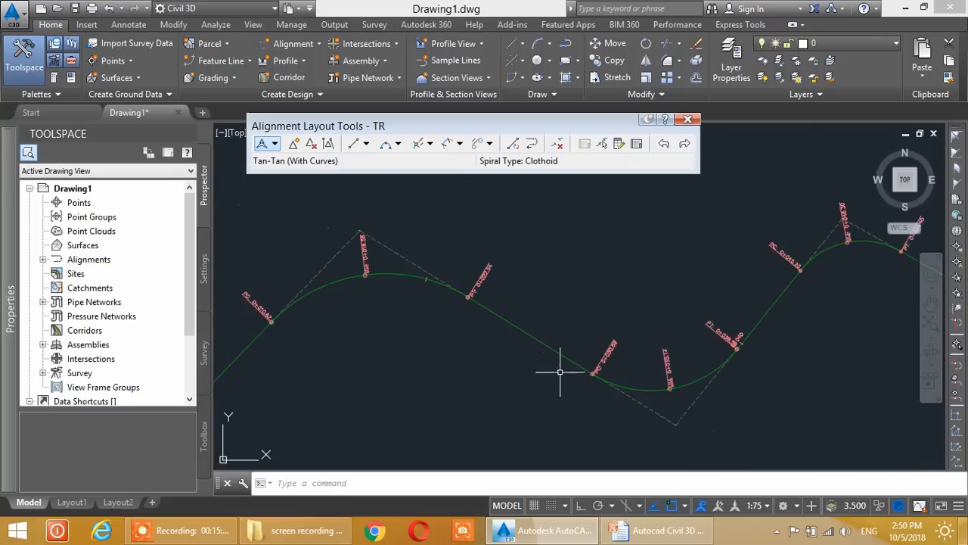
scroll(569, 291, "up", 3)
scroll(563, 286, "up", 2)
scroll(480, 331, "up", 3)
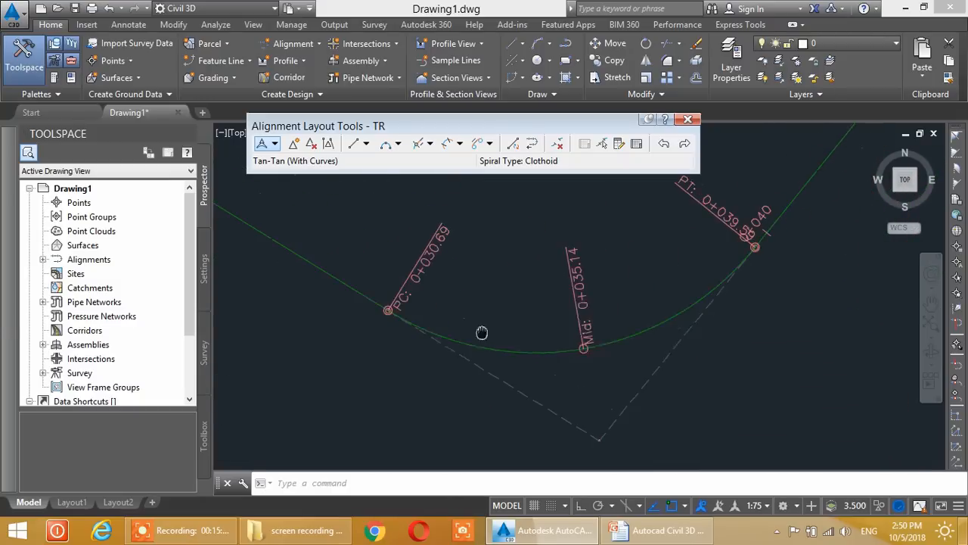
middle_click_drag(675, 317, 536, 366)
scroll(443, 318, "down", 2)
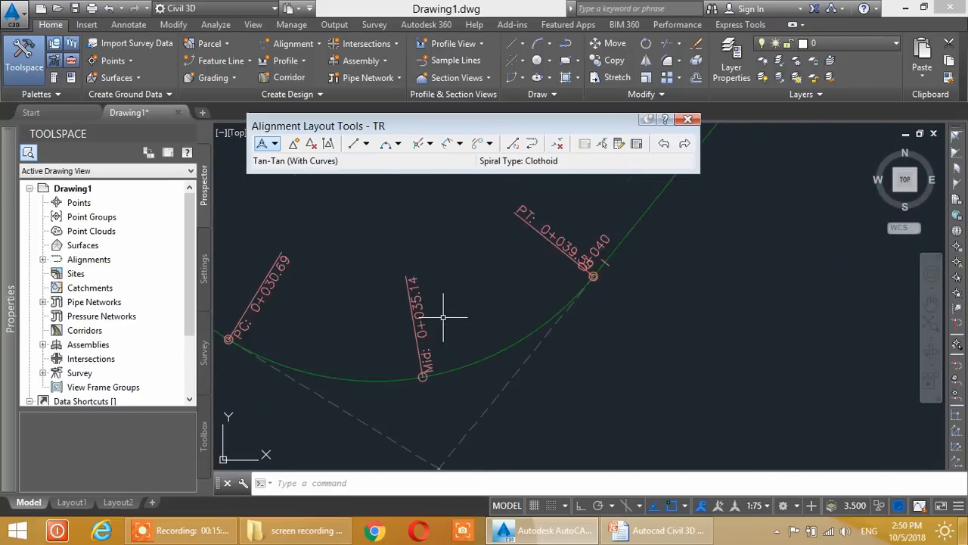
middle_click_drag(443, 317, 392, 317)
scroll(547, 293, "up", 2)
middle_click_drag(554, 274, 585, 344)
scroll(590, 300, "up", 2)
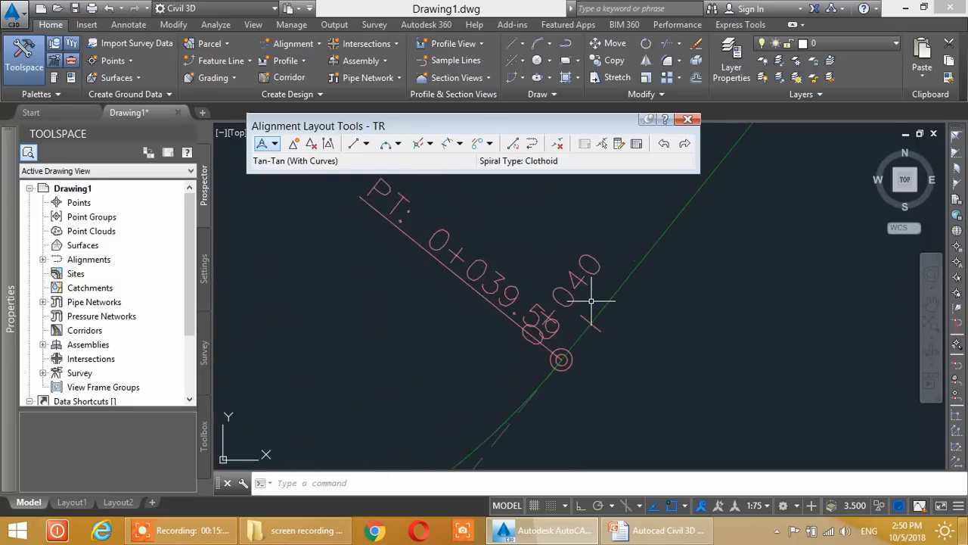
scroll(612, 306, "down", 2)
Follow the alignment through its third and fourth curves and examine the geometry point labels up to the 0+080 major station
mouse_move(631, 304)
middle_mouse_down()
mouse_move(638, 314)
mouse_move(533, 429)
middle_mouse_up()
middle_click_drag(644, 322, 510, 422)
middle_click_drag(700, 242, 528, 356)
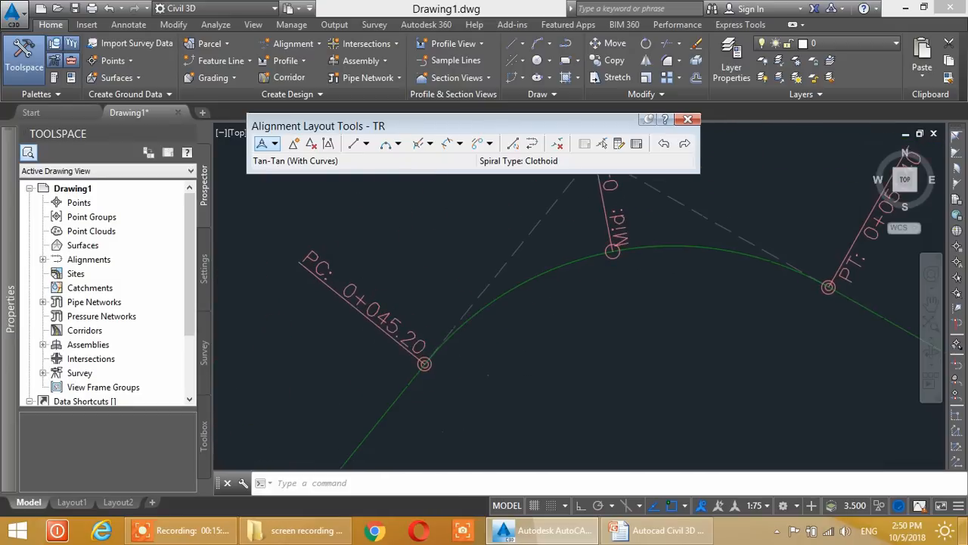
middle_click_drag(649, 317, 442, 315)
middle_click_drag(647, 351, 469, 249)
middle_click_drag(663, 337, 482, 234)
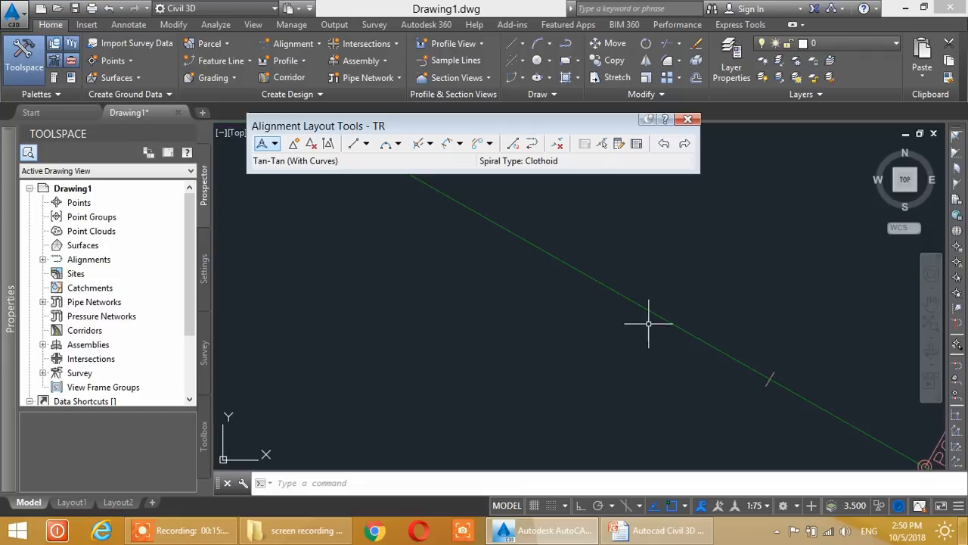
mouse_move(649, 323)
middle_mouse_down()
mouse_move(511, 240)
mouse_move(525, 237)
middle_mouse_up()
middle_click_drag(687, 313, 492, 319)
middle_click_drag(780, 303, 600, 369)
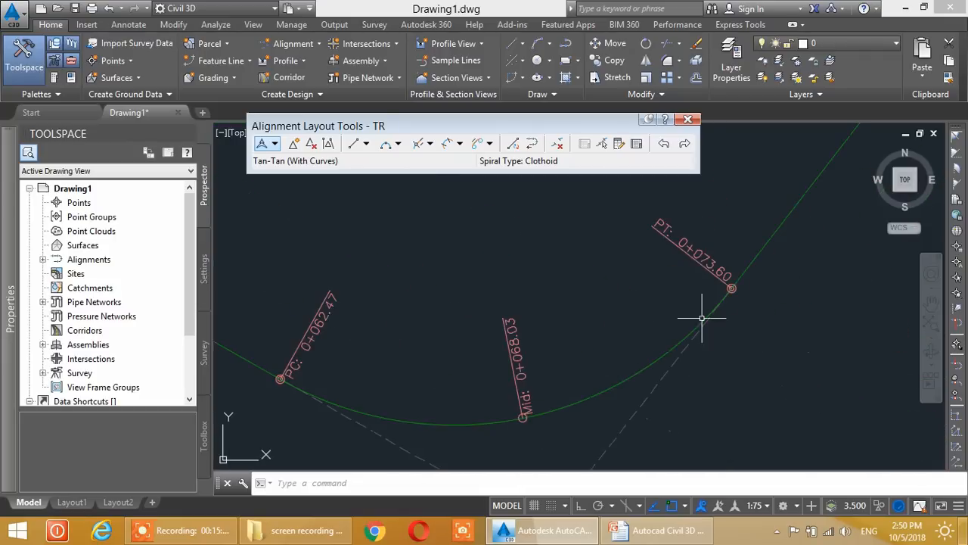
middle_click_drag(756, 282, 635, 395)
middle_click_drag(716, 268, 632, 367)
scroll(684, 288, "up", 5)
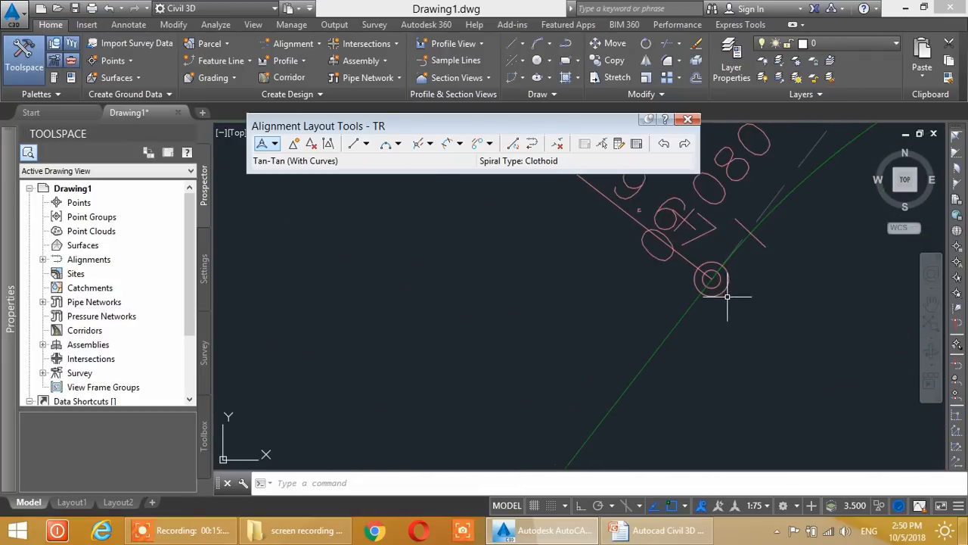
Delete the entire TR alignment with all its labels from the drawing
scroll(727, 295, "down", 5)
scroll(727, 294, "down", 8)
middle_click_drag(525, 366, 616, 293)
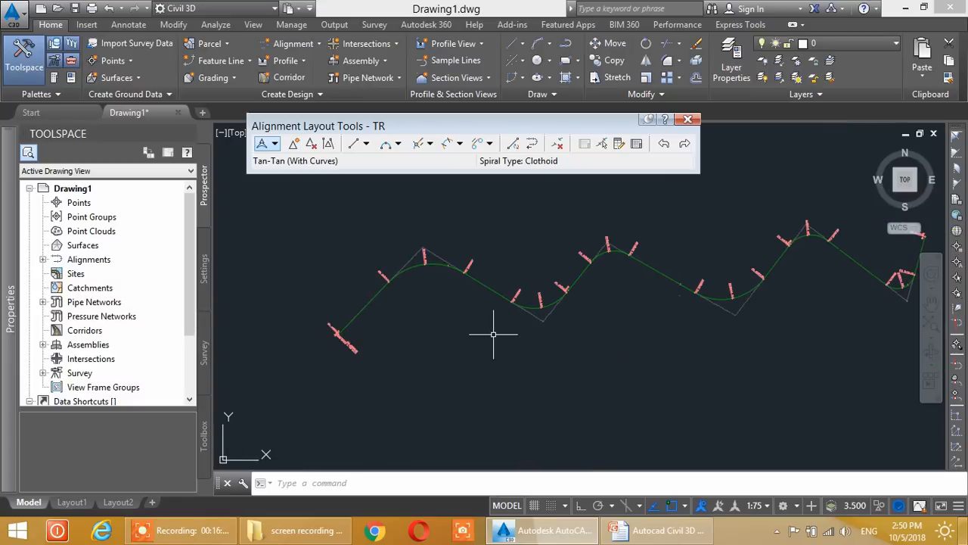
scroll(494, 335, "up", 3)
scroll(440, 326, "down", 3)
middle_click_drag(440, 326, 427, 332)
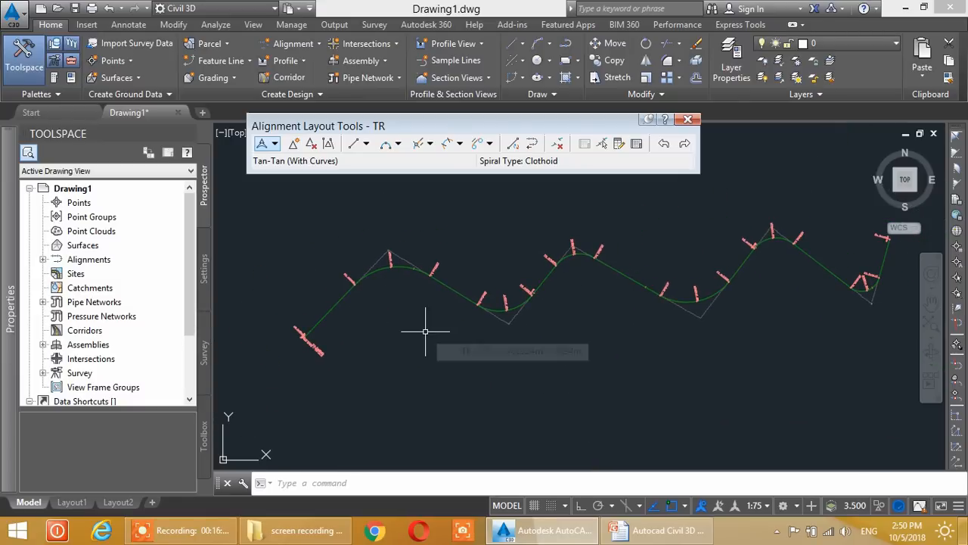
key("ctrl+a")
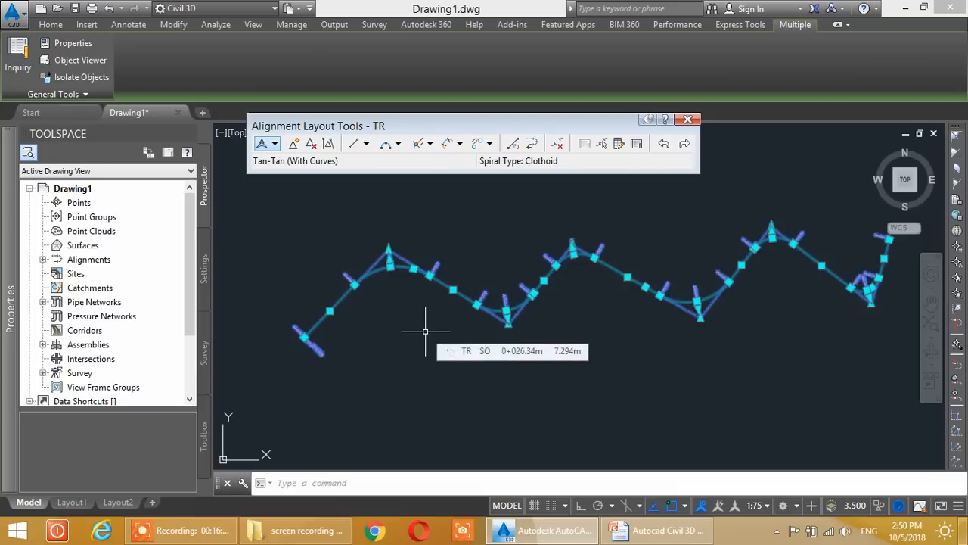
key("Delete")
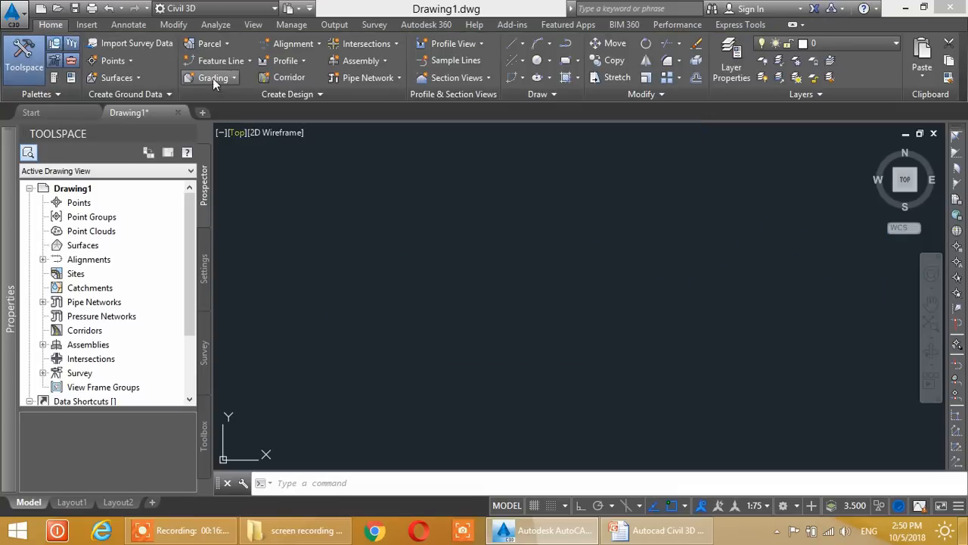
Create a centerline alignment named TR with starting station 0+000.00, the Proposed style and the All Labels label set
left_click(297, 44)
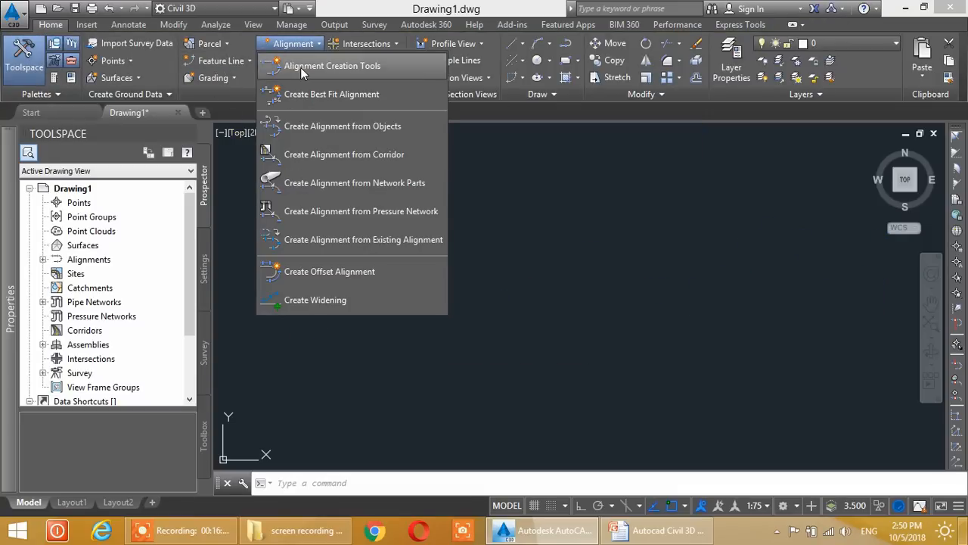
left_click(300, 66)
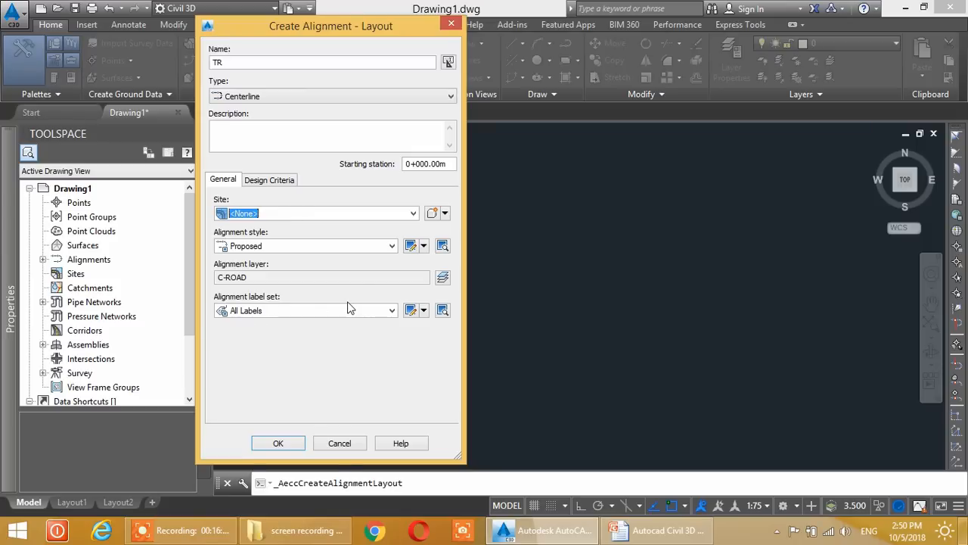
left_click(277, 444)
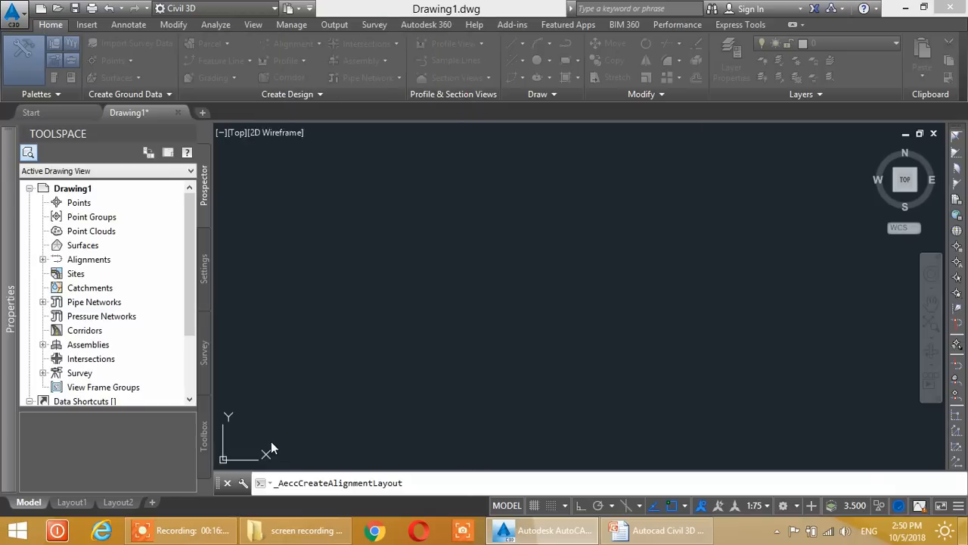
Draw the alignment as a large zigzag through six points with four curves using Tangent-Tangent (With curves)
left_click(276, 144)
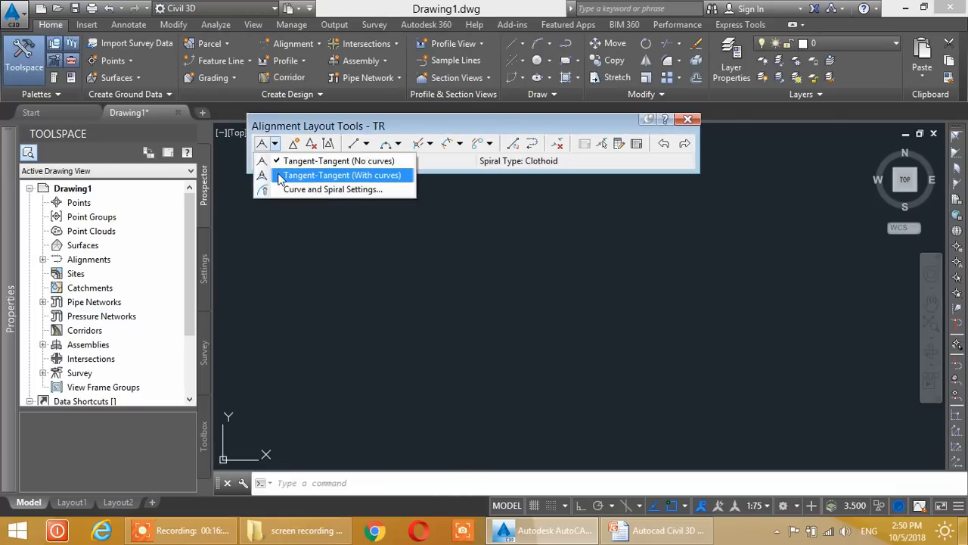
left_click(327, 174)
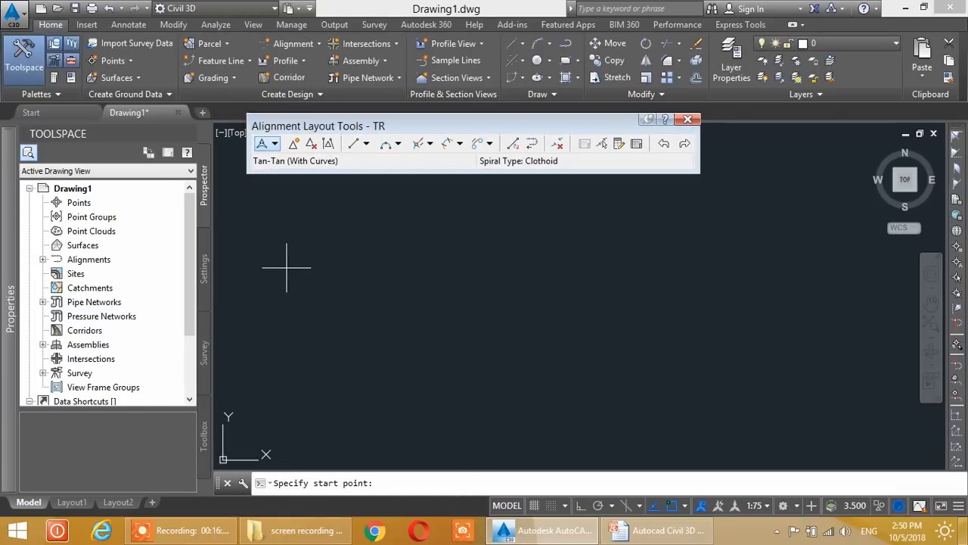
left_click(258, 367)
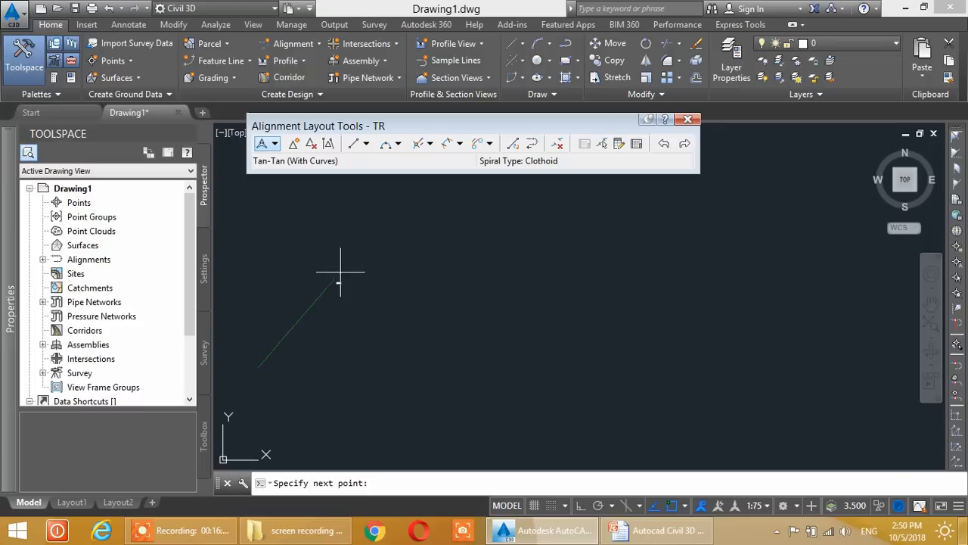
left_click(358, 252)
left_click(560, 371)
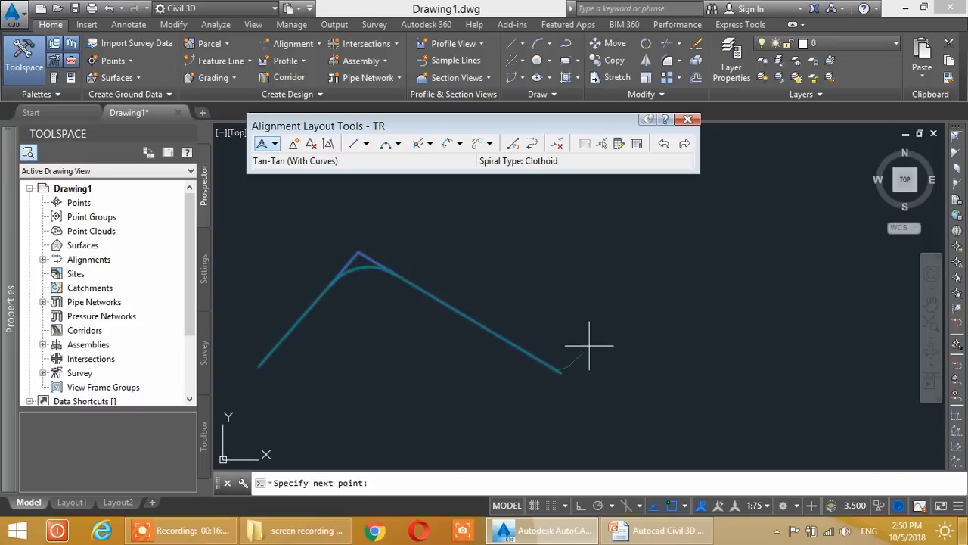
left_click(708, 229)
left_click(851, 378)
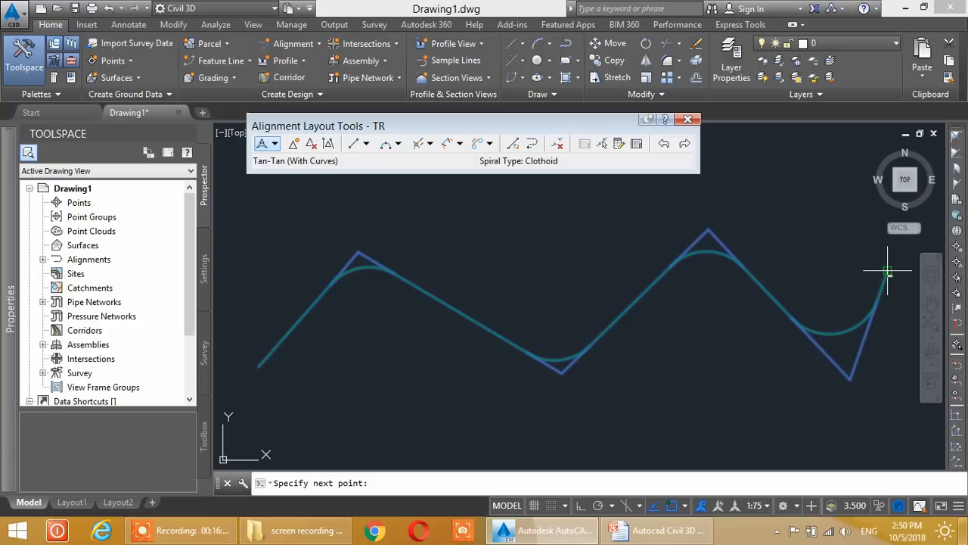
left_click(888, 271)
key("Return")
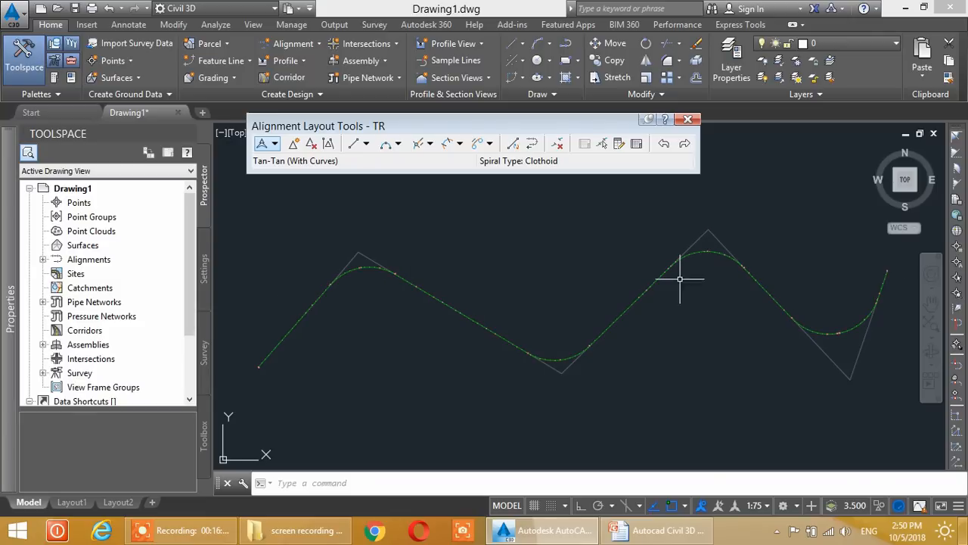
Try an annotation scale of 1:750 for the alignment labels and replace it with 1:2000
scroll(301, 331, "up", 6)
scroll(288, 333, "down", 4)
scroll(422, 336, "down", 4)
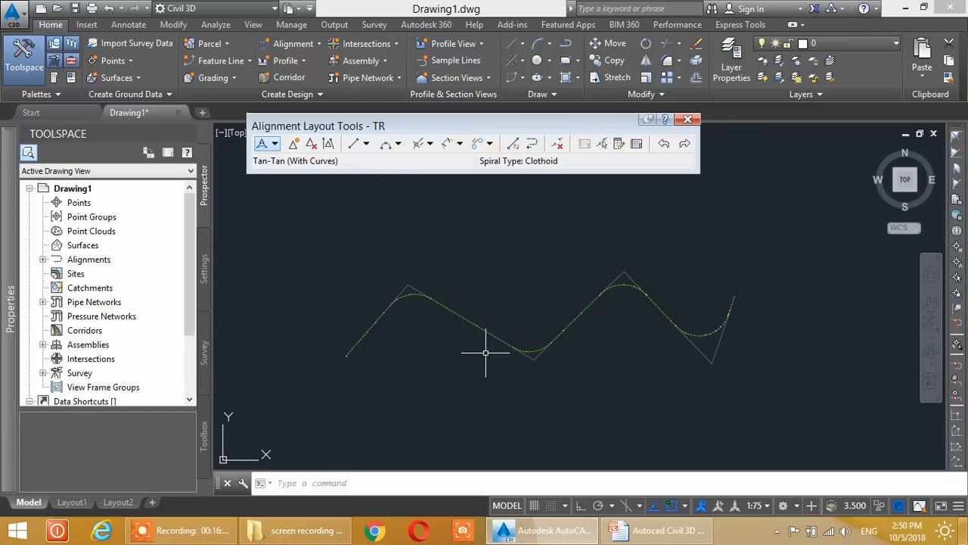
middle_click_drag(485, 353, 432, 314)
left_click(767, 506)
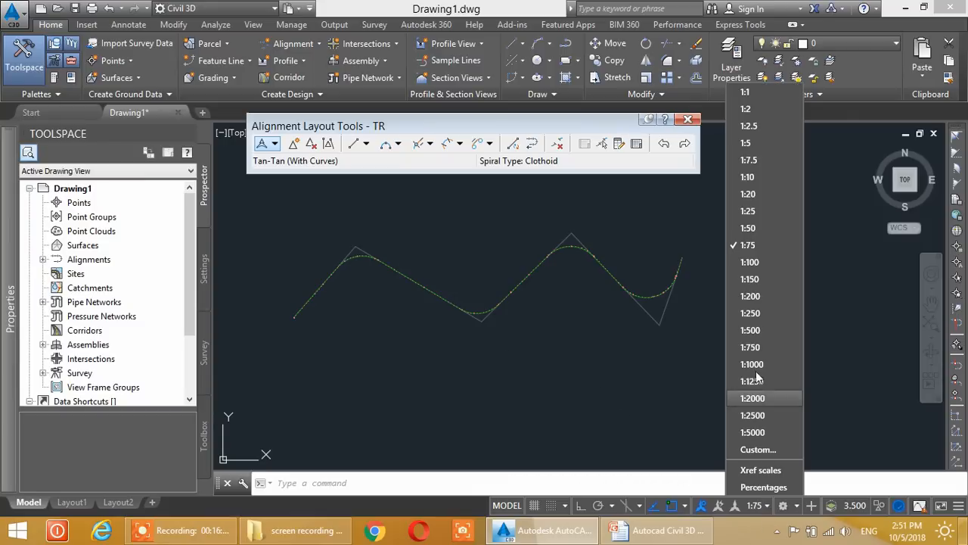
left_click(765, 346)
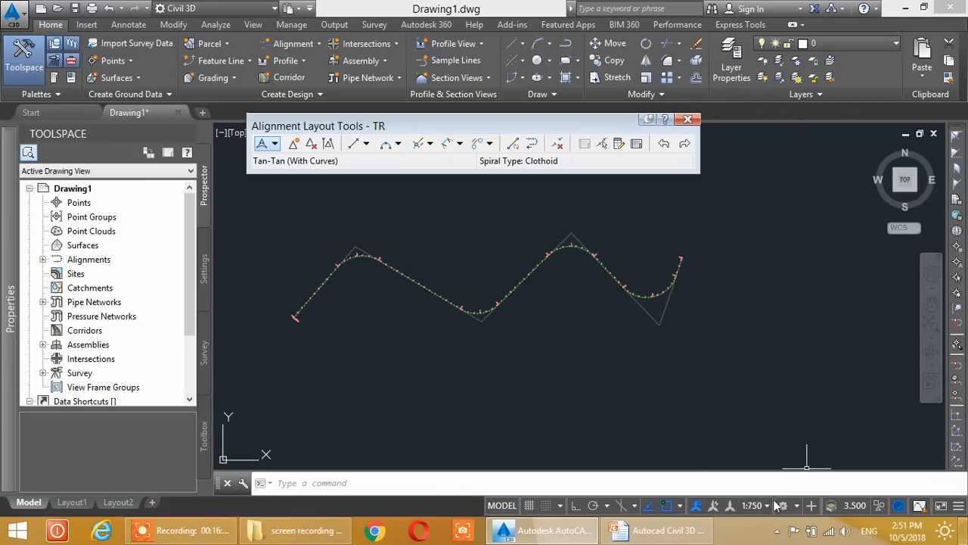
left_click(768, 506)
left_click(749, 399)
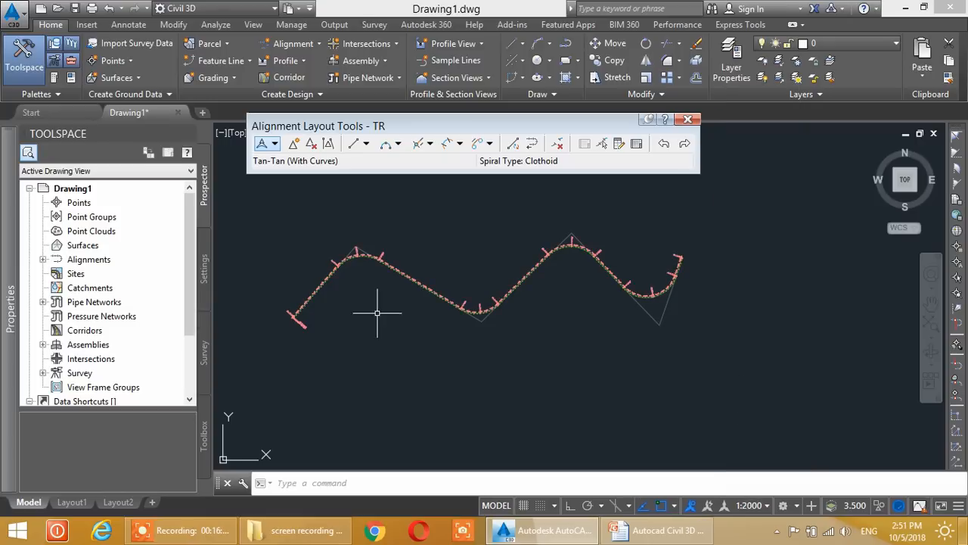
Examine the beginning-point, design speed and major station labels along the alignment's first tangent
scroll(446, 325, "up", 5)
middle_click_drag(360, 388, 525, 282)
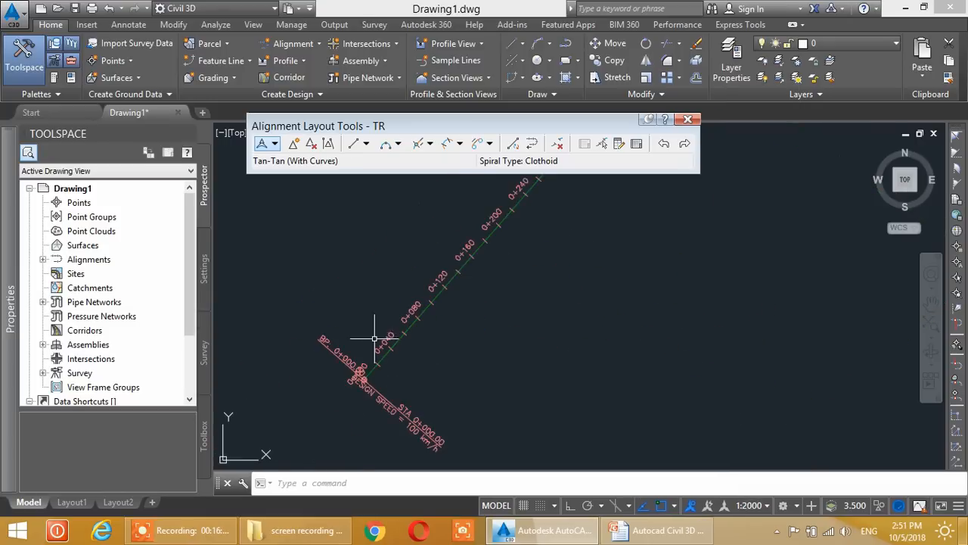
scroll(375, 360, "up", 2)
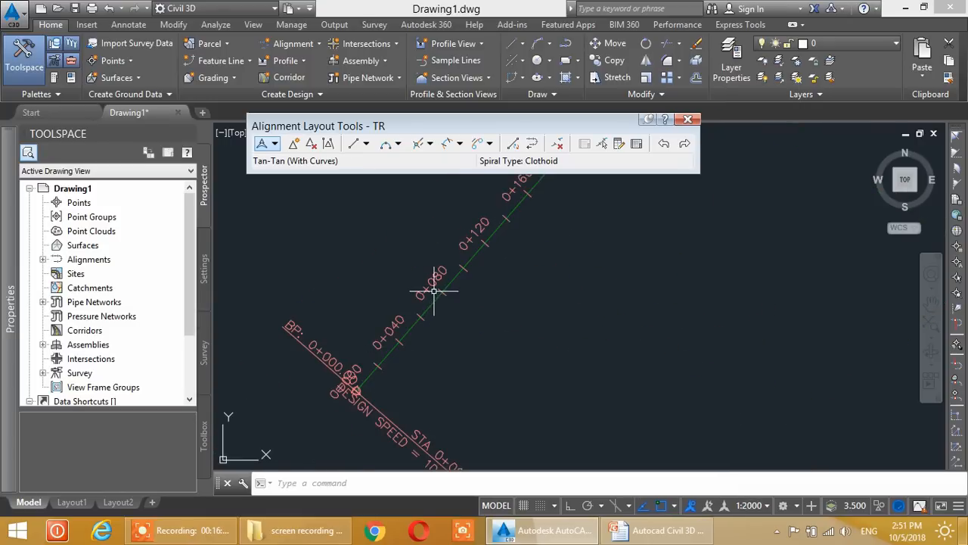
mouse_move(478, 252)
middle_mouse_down()
mouse_move(458, 274)
mouse_move(400, 298)
mouse_move(421, 349)
mouse_move(400, 349)
middle_mouse_up()
scroll(396, 380, "down", 3)
scroll(399, 349, "down", 2)
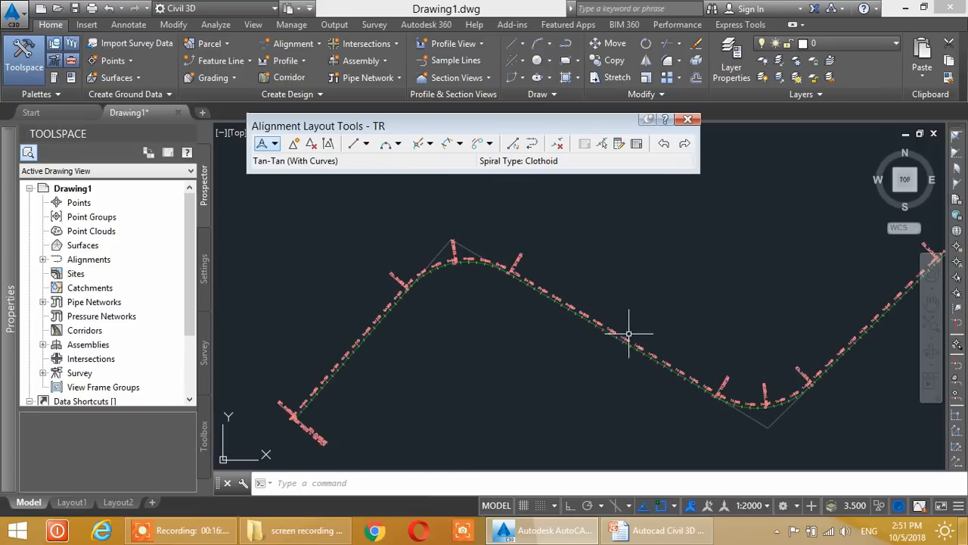
Follow the alignment through its later curves and back to the start, examining the station and geometry point labels
middle_click_drag(794, 373, 578, 318)
middle_click_drag(734, 262, 566, 262)
scroll(566, 262, "up", 2)
middle_click_drag(669, 234, 578, 351)
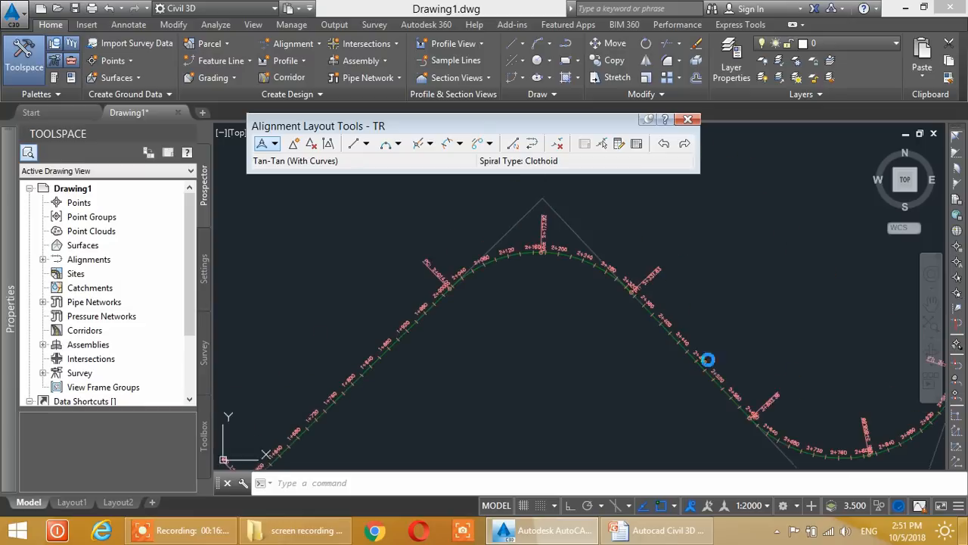
middle_click_drag(696, 348, 585, 311)
scroll(569, 303, "down", 2)
mouse_move(426, 345)
middle_mouse_down()
mouse_move(510, 309)
mouse_move(643, 278)
middle_mouse_up()
middle_click_drag(254, 323, 461, 315)
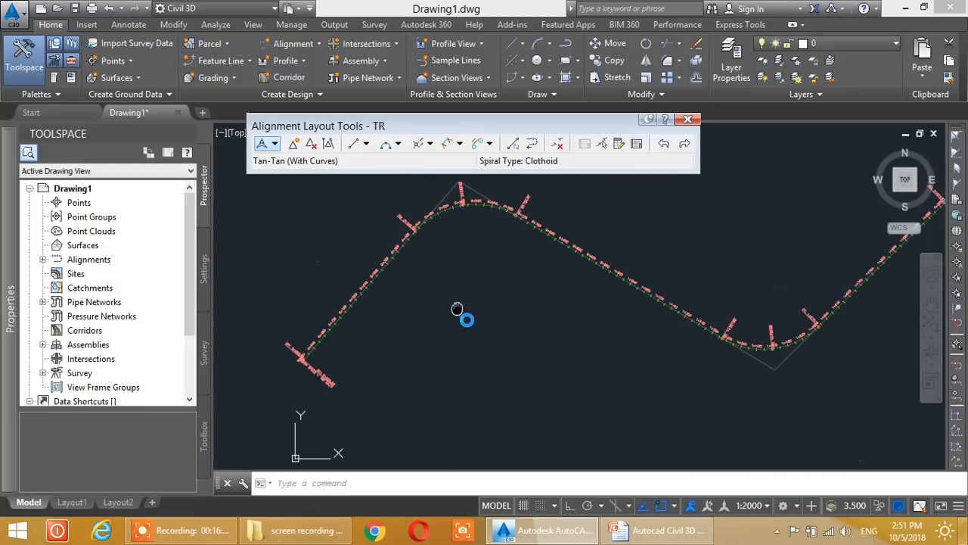
Erase the redrawn zigzag alignment and all of its labels
scroll(382, 298, "up", 4)
middle_click_drag(373, 293, 373, 322)
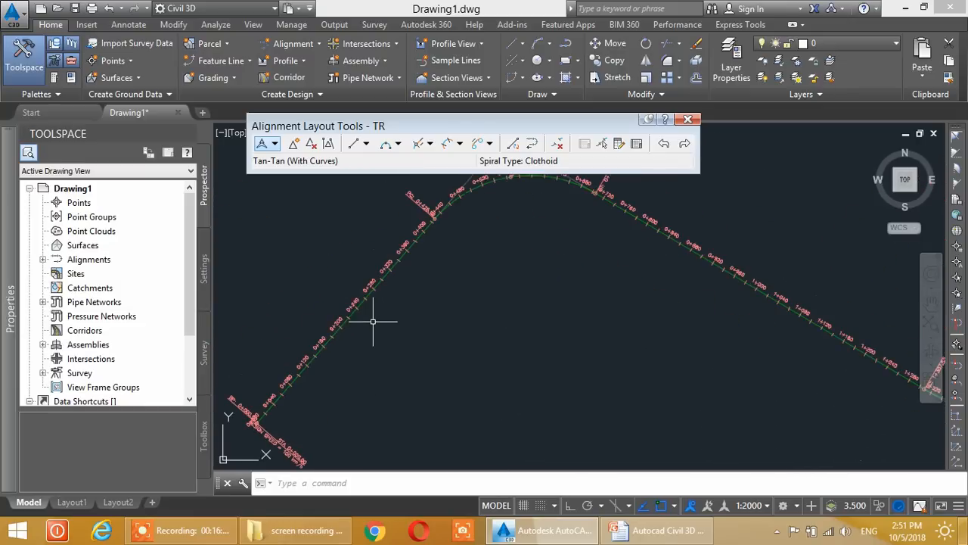
left_click(373, 321)
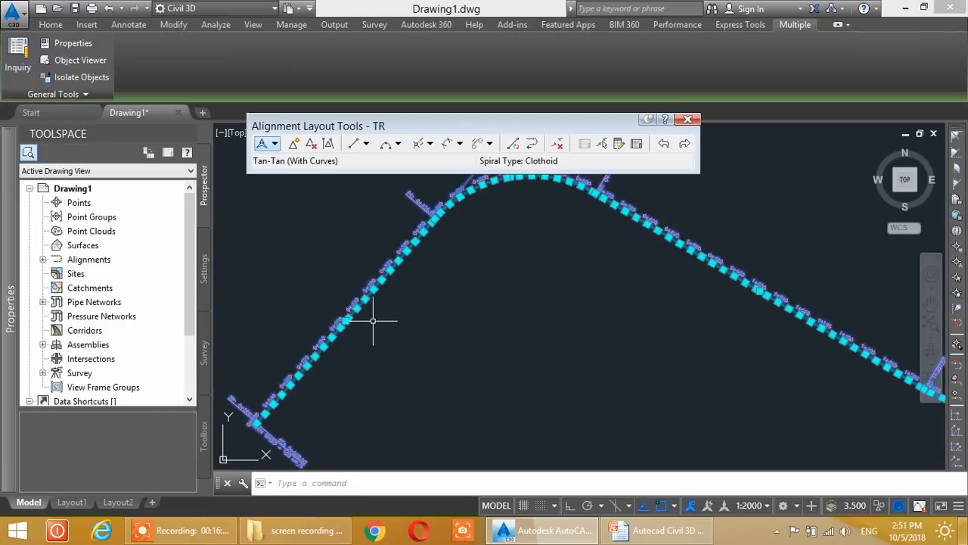
key("Delete")
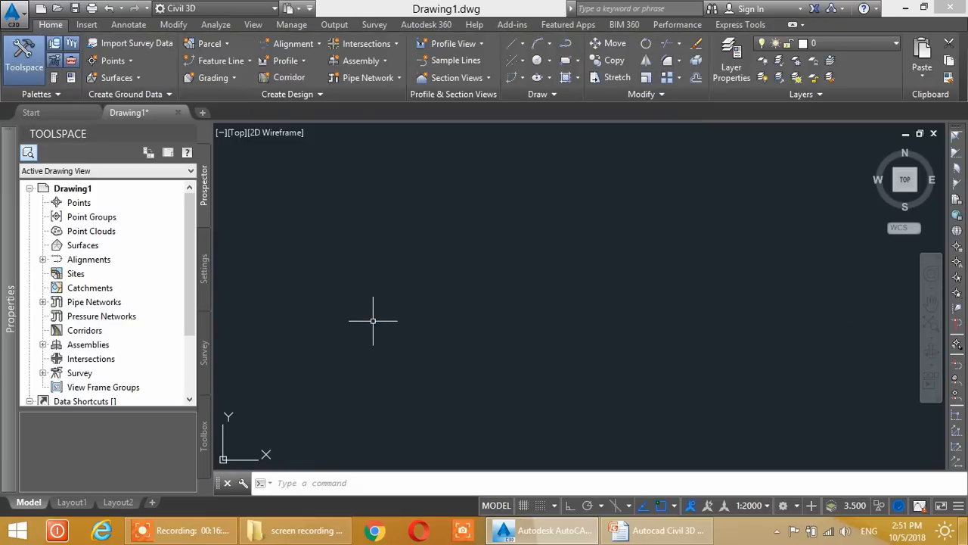
Start a new centerline alignment layout named TR and enable criteria-based design in its design criteria
left_click(291, 44)
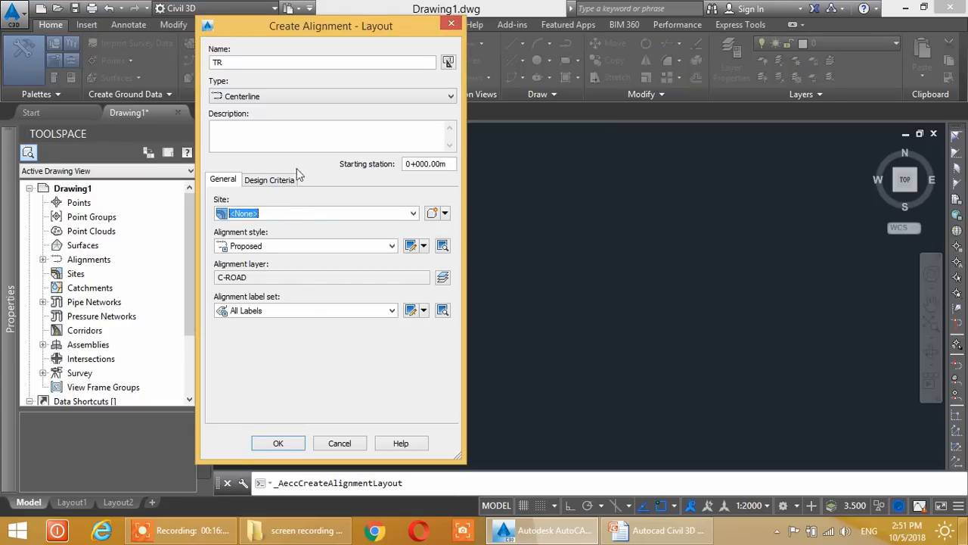
left_click(277, 185)
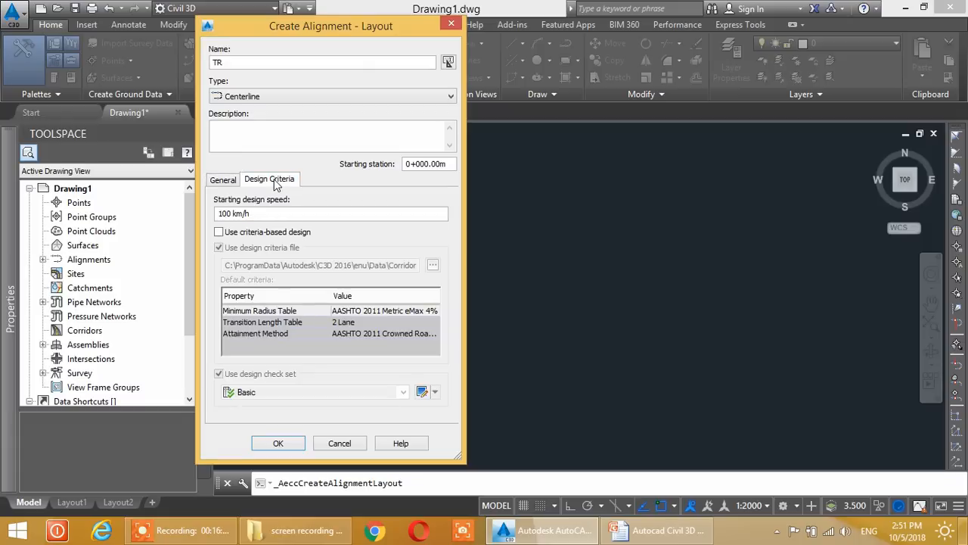
left_click(219, 232)
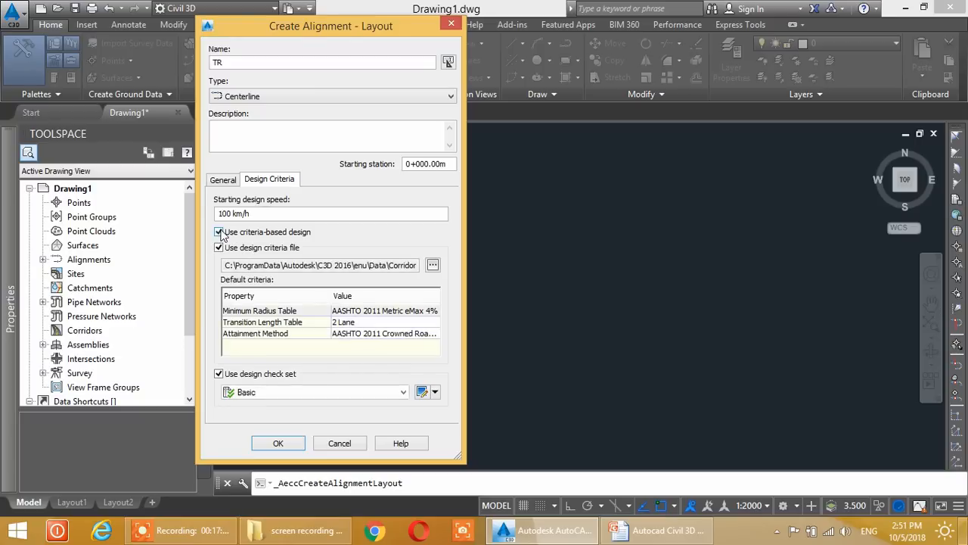
Review the minimum radius table options and choose AASHTO 2011 Metric eMax 4%
left_click(362, 312)
left_click(371, 313)
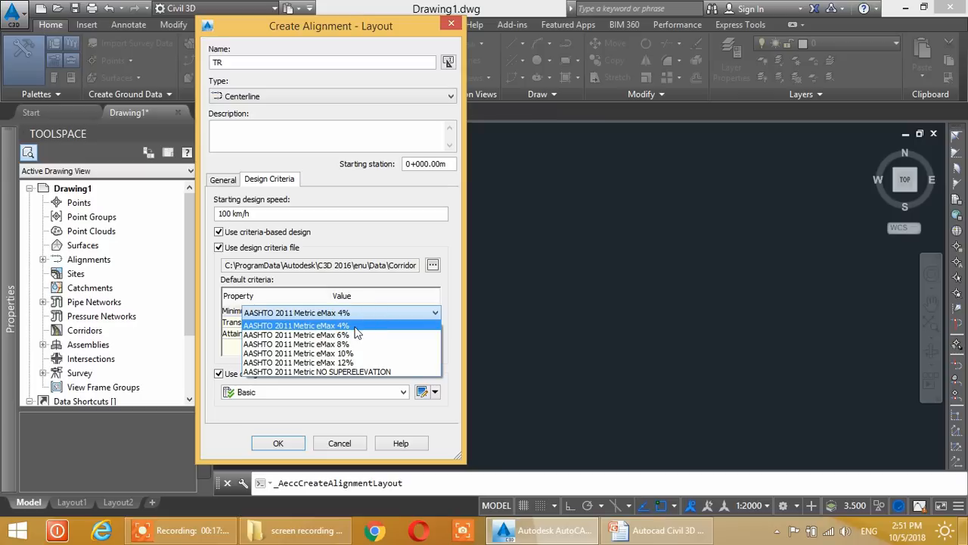
left_click(355, 326)
Try 4 Lane as the transition length table and set it back to 2 Lane
left_click(361, 323)
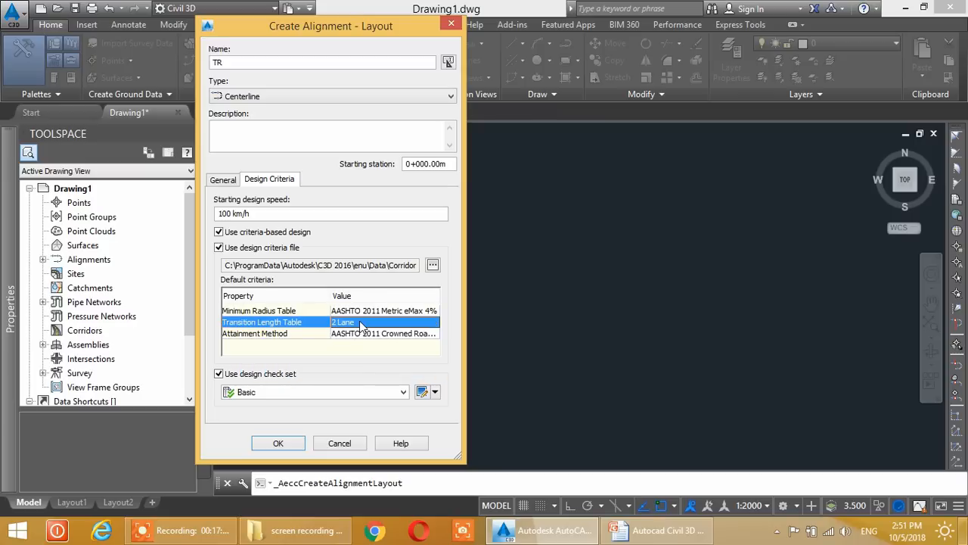
left_click(360, 324)
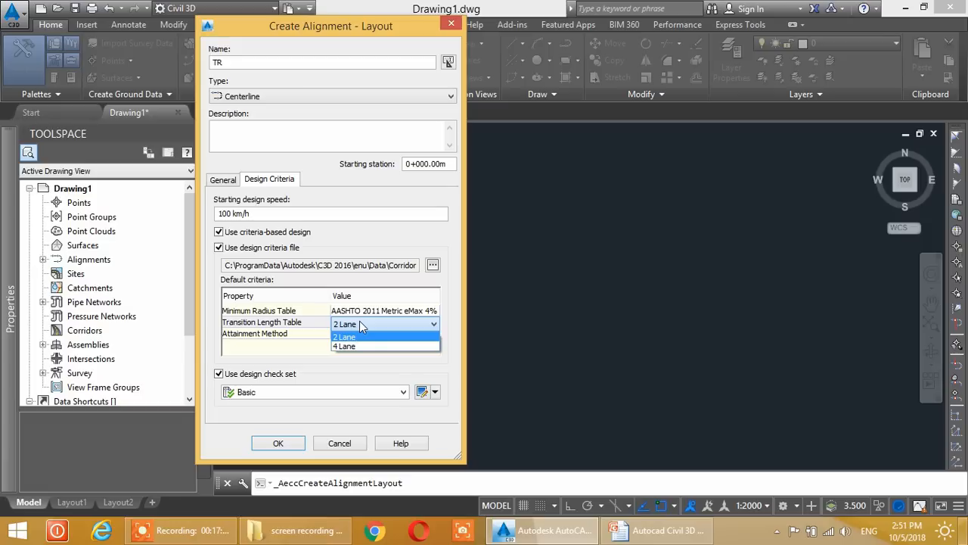
left_click(357, 347)
left_click(361, 323)
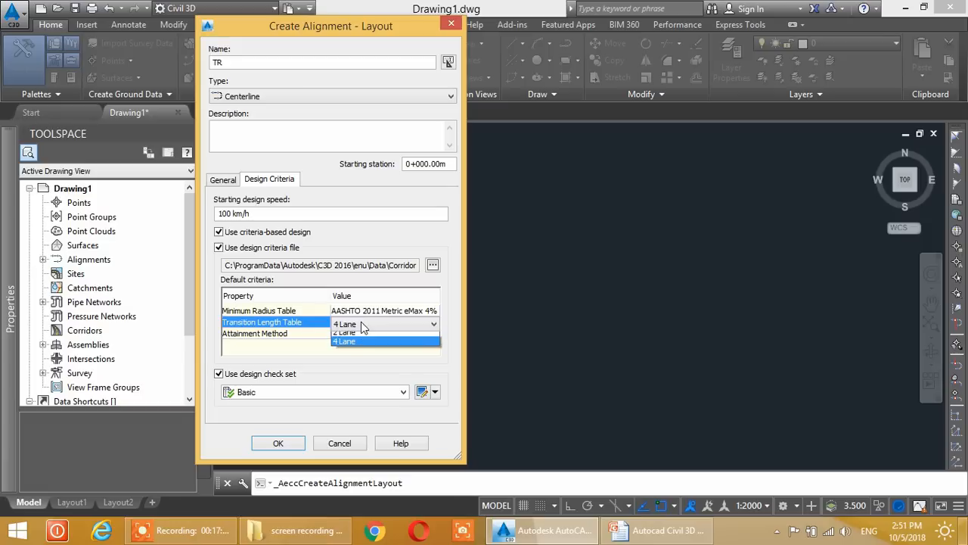
left_click(359, 337)
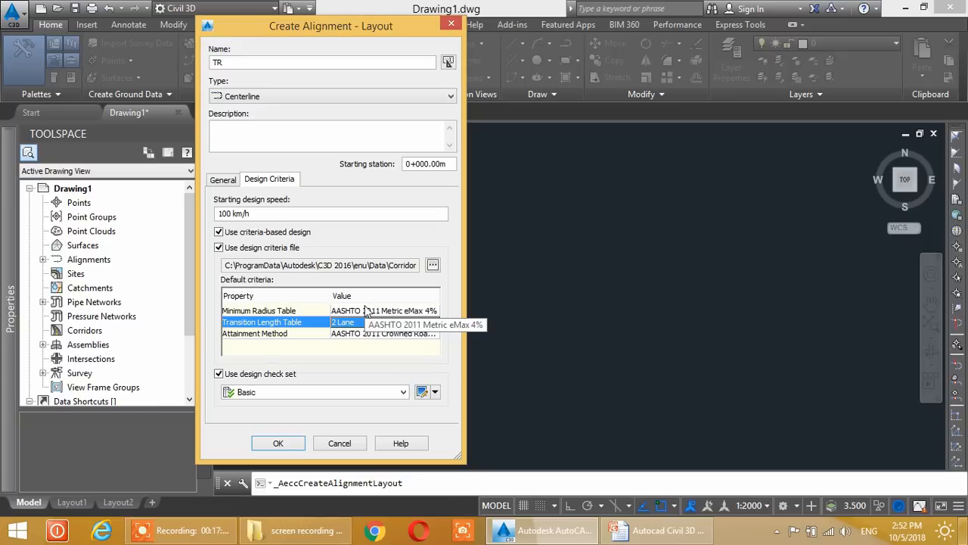
Turn off criteria-based design and open the starting design speed for editing
left_click(292, 232)
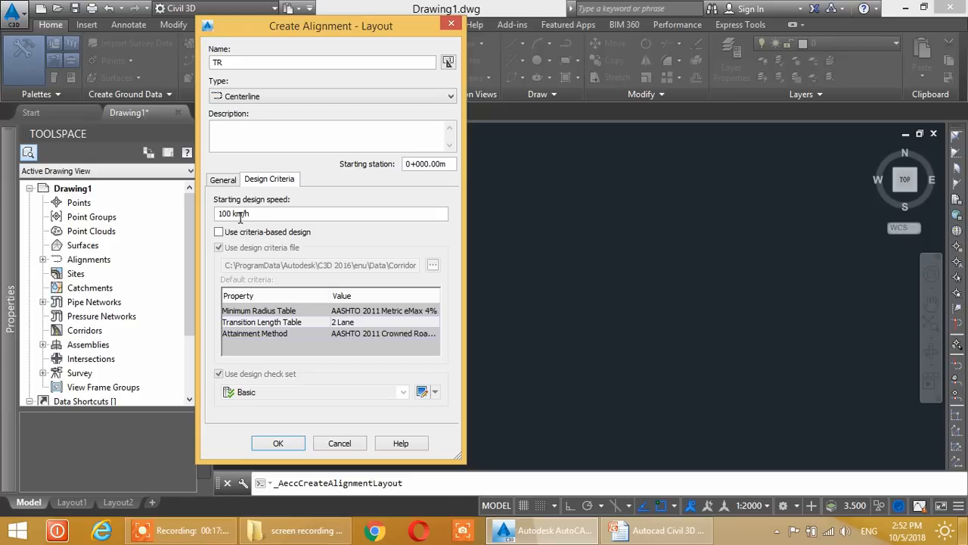
double_click(231, 217)
left_click(329, 221)
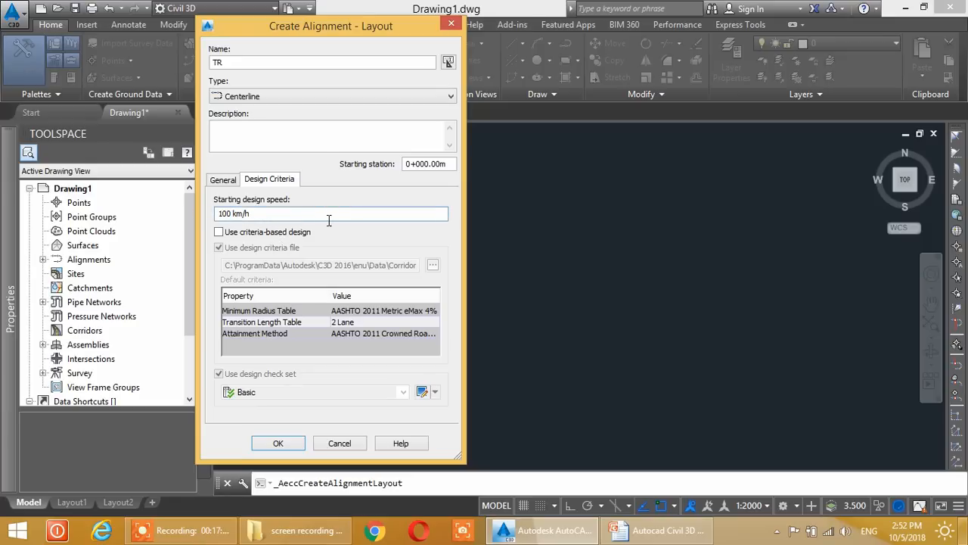
Return to the general alignment settings and create the TR alignment with the Proposed style and the All Labels set
left_click(223, 182)
left_click_drag(294, 29, 266, 14)
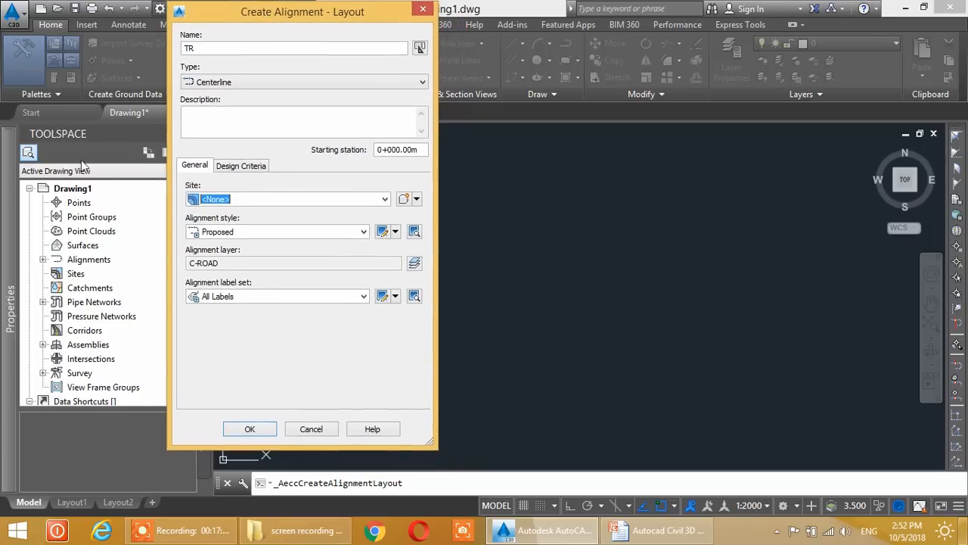
left_click(249, 429)
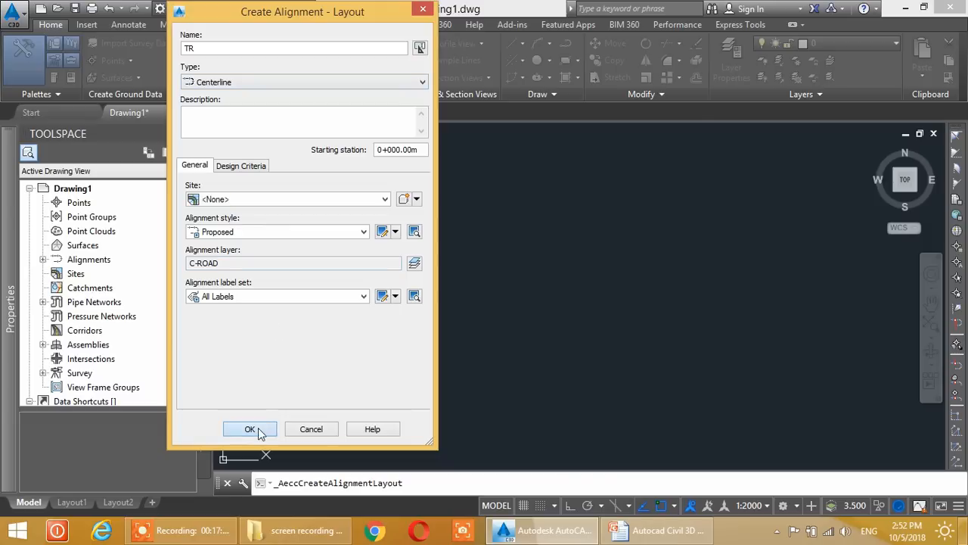
Draw the alignment as tangents with curves through seven points in a zigzag across the drawing area
left_click(275, 143)
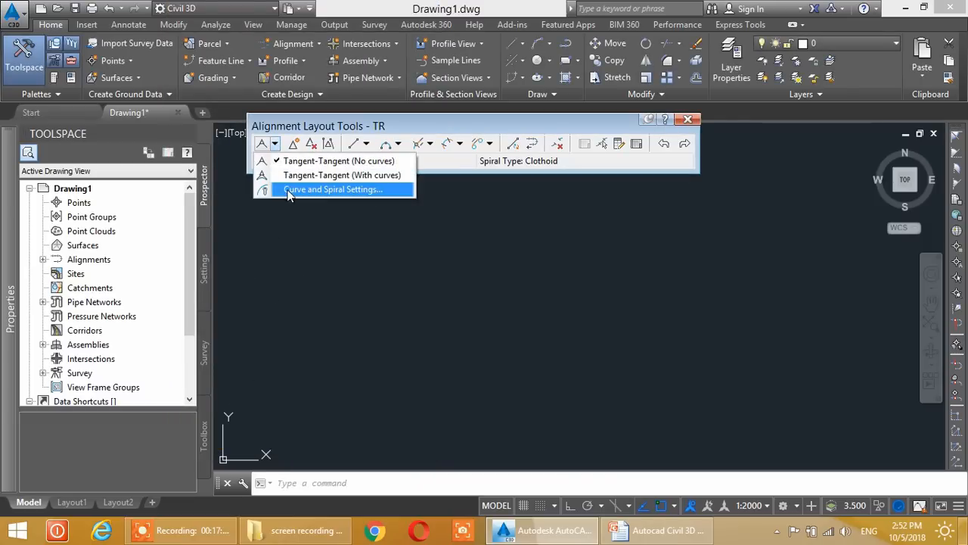
left_click(298, 173)
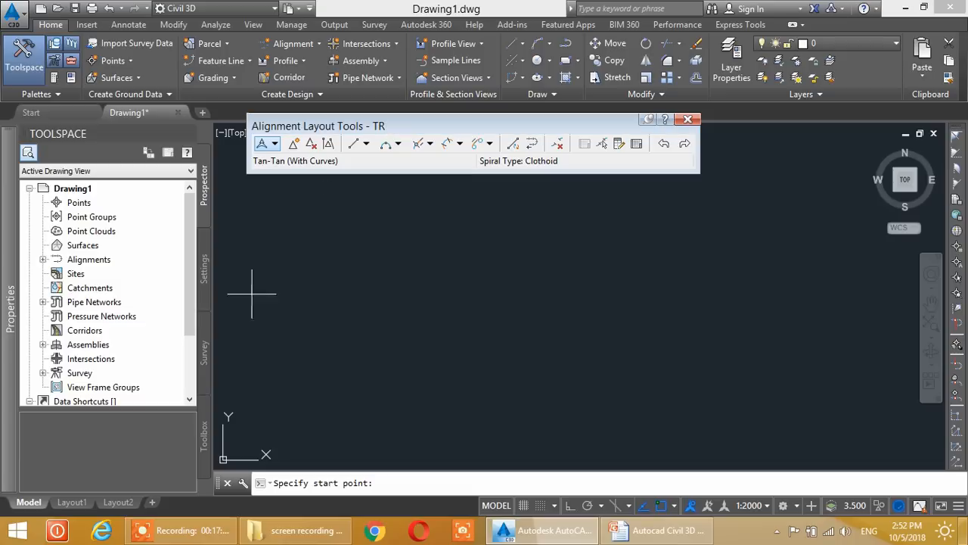
left_click(260, 356)
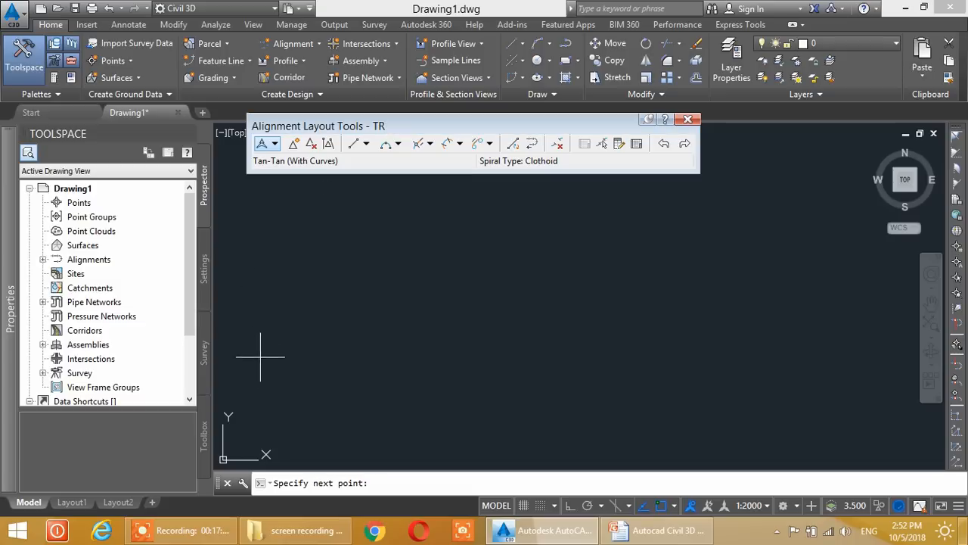
left_click(352, 274)
left_click(463, 348)
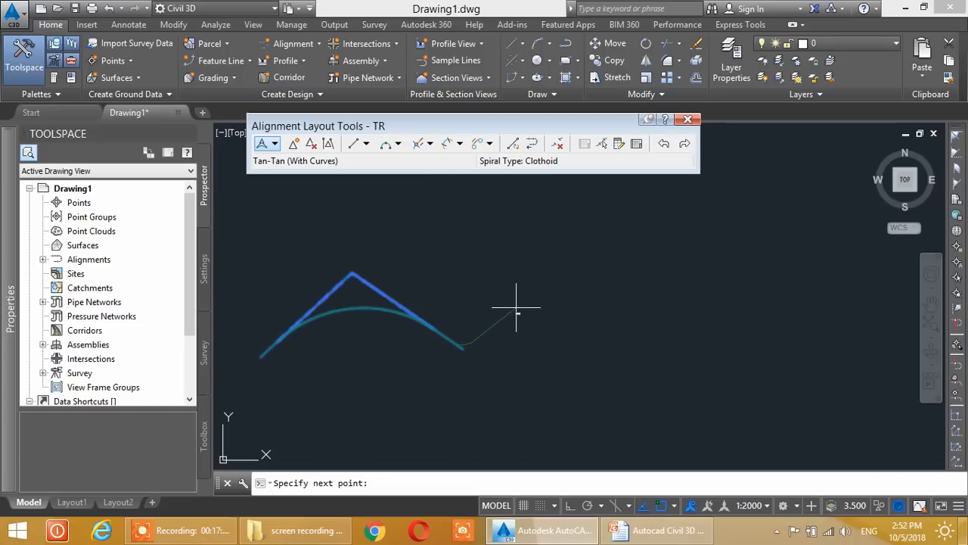
left_click(567, 270)
left_click(678, 343)
left_click(773, 252)
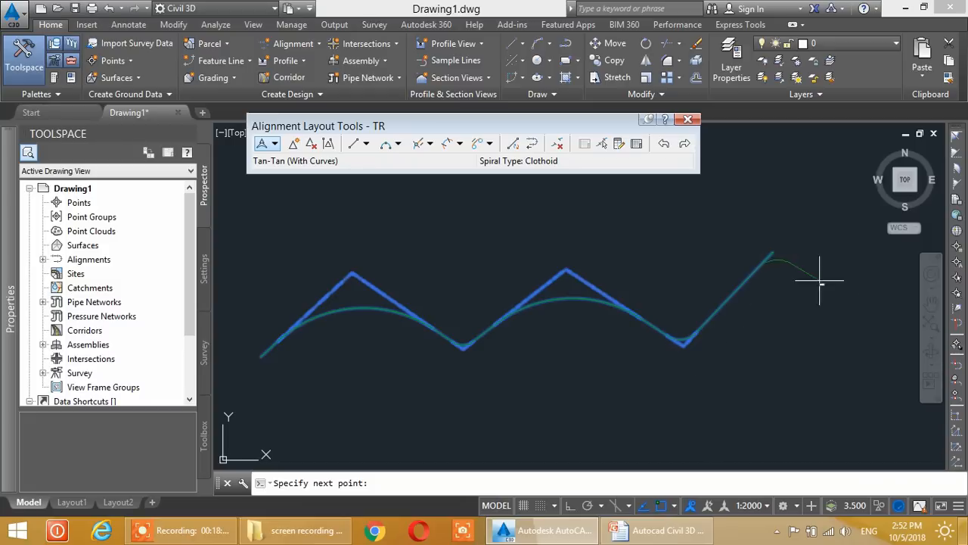
left_click(871, 322)
key("Return")
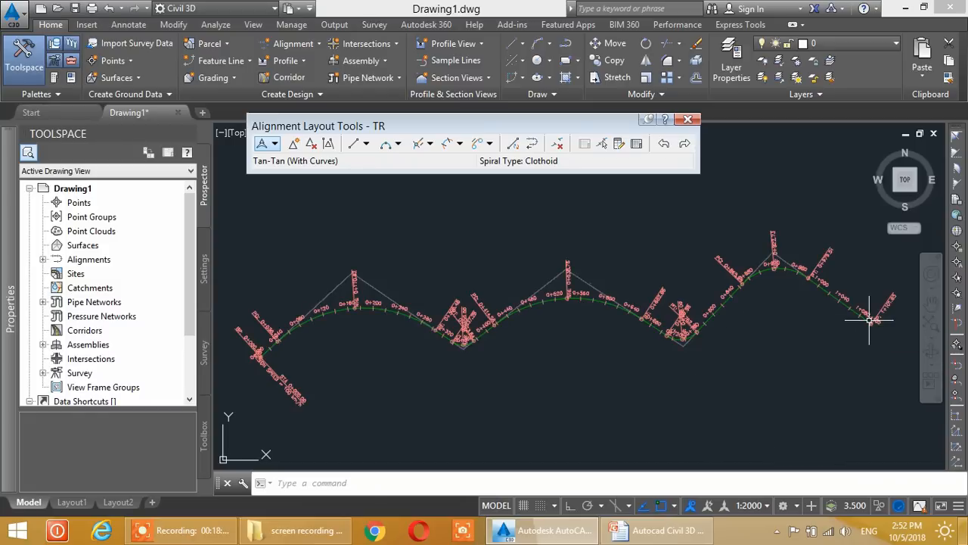
Examine the design speed, station and curve point labels along the new alignment, starting from its beginning
scroll(250, 367, "up", 3)
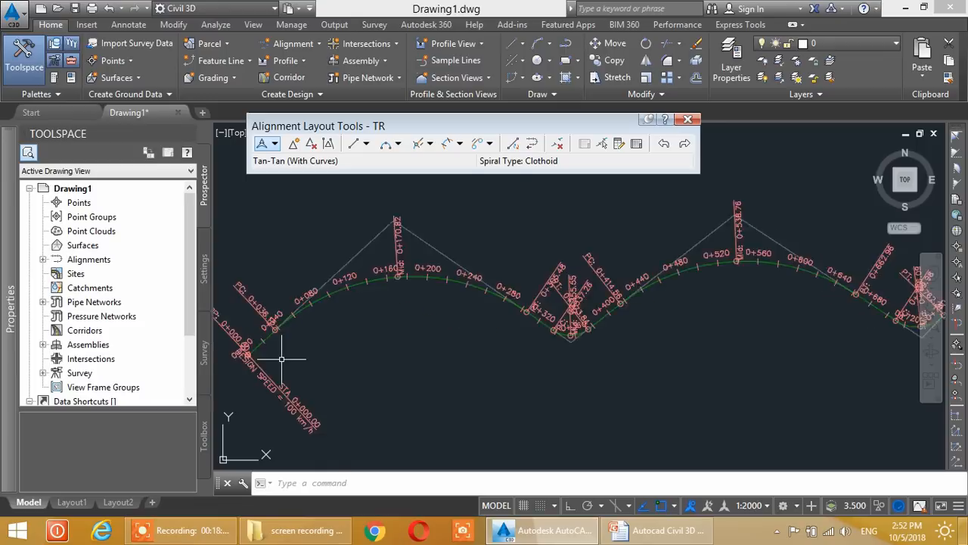
middle_click_drag(251, 366, 348, 284)
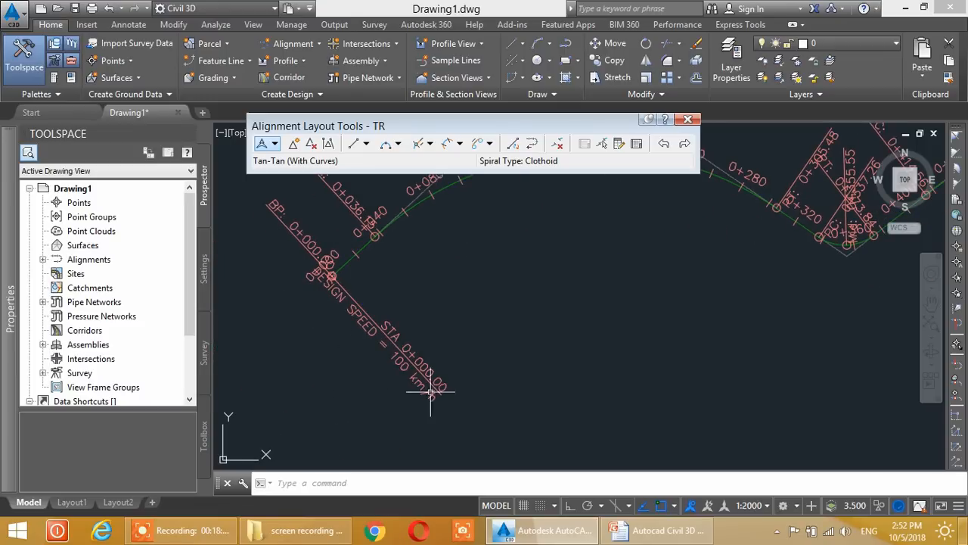
mouse_move(375, 328)
middle_mouse_down()
mouse_move(320, 432)
mouse_move(327, 360)
middle_mouse_up()
mouse_move(644, 320)
middle_mouse_down()
mouse_move(625, 363)
mouse_move(425, 365)
middle_mouse_up()
mouse_move(579, 363)
middle_mouse_down()
mouse_move(595, 277)
mouse_move(507, 373)
middle_mouse_up()
middle_click_drag(672, 348, 588, 332)
middle_click_drag(358, 336, 575, 303)
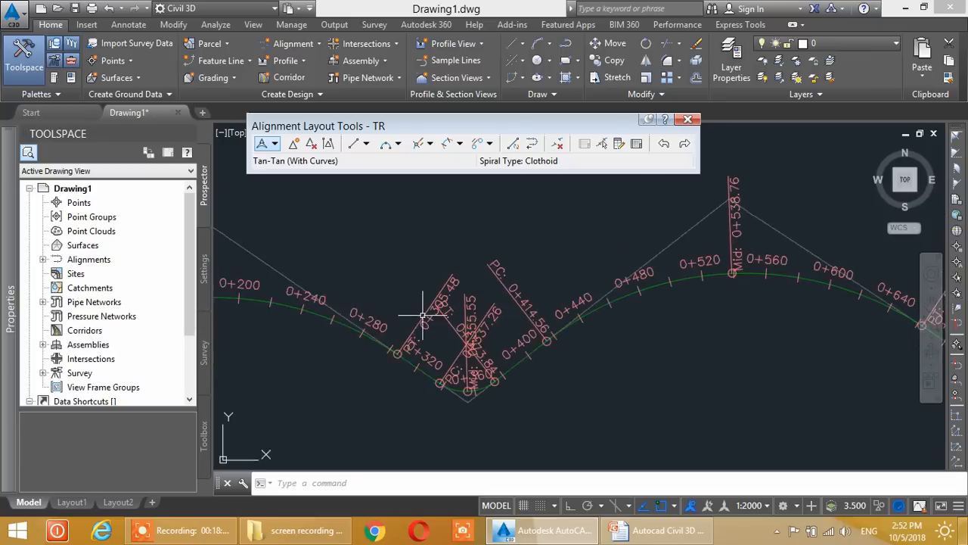
scroll(382, 311, "down", 2)
middle_click_drag(327, 330, 377, 301)
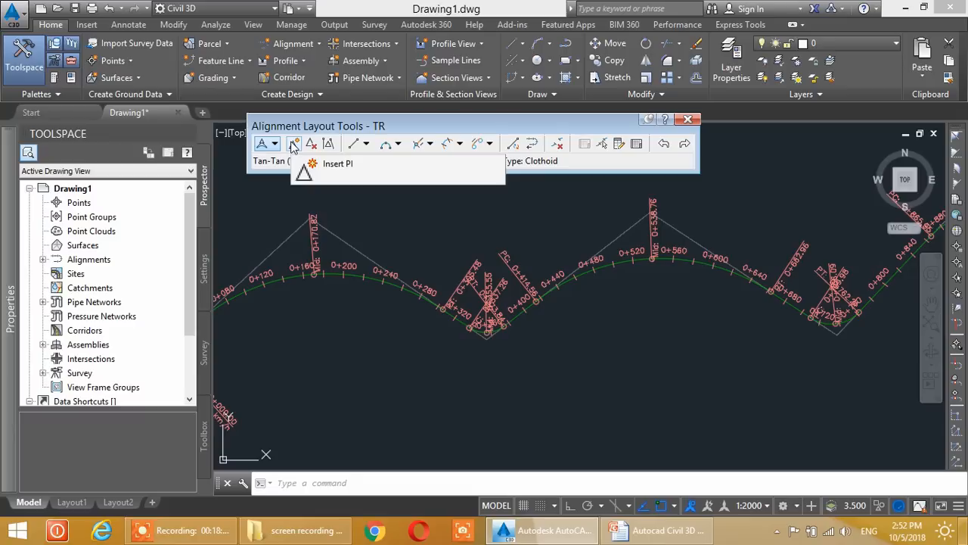
Insert a PI above the last tangent, between the final curve and the alignment's end point
middle_click_drag(378, 293, 465, 339)
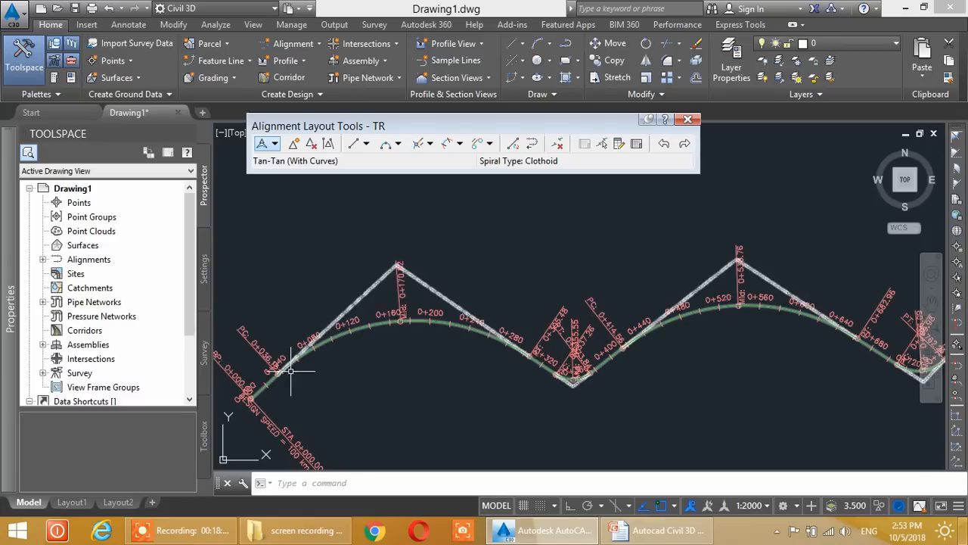
mouse_move(441, 368)
middle_mouse_down()
mouse_move(511, 285)
mouse_move(381, 385)
middle_mouse_up()
middle_click_drag(673, 348, 413, 352)
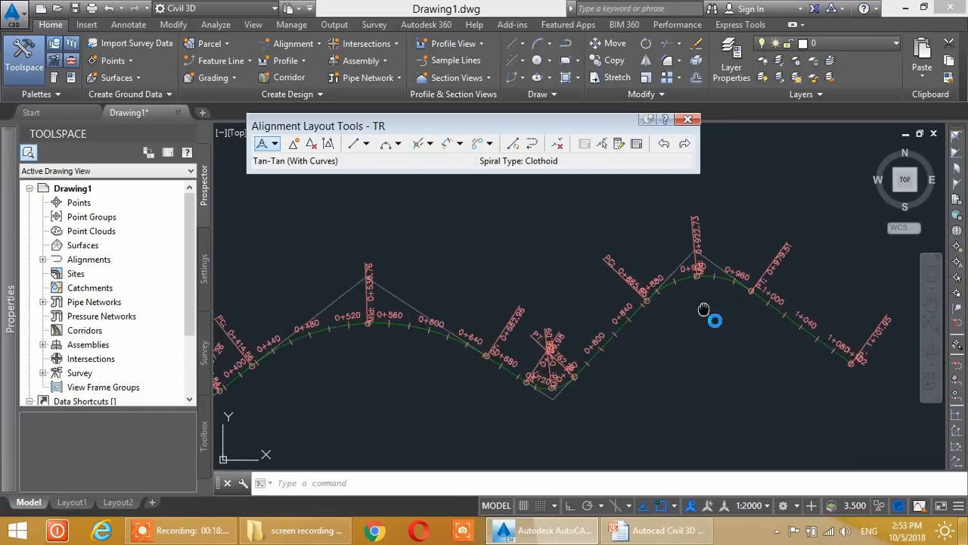
middle_click_drag(704, 309, 516, 324)
mouse_move(668, 342)
middle_mouse_down()
mouse_move(618, 309)
mouse_move(666, 346)
middle_mouse_up()
middle_click_drag(557, 328, 628, 371)
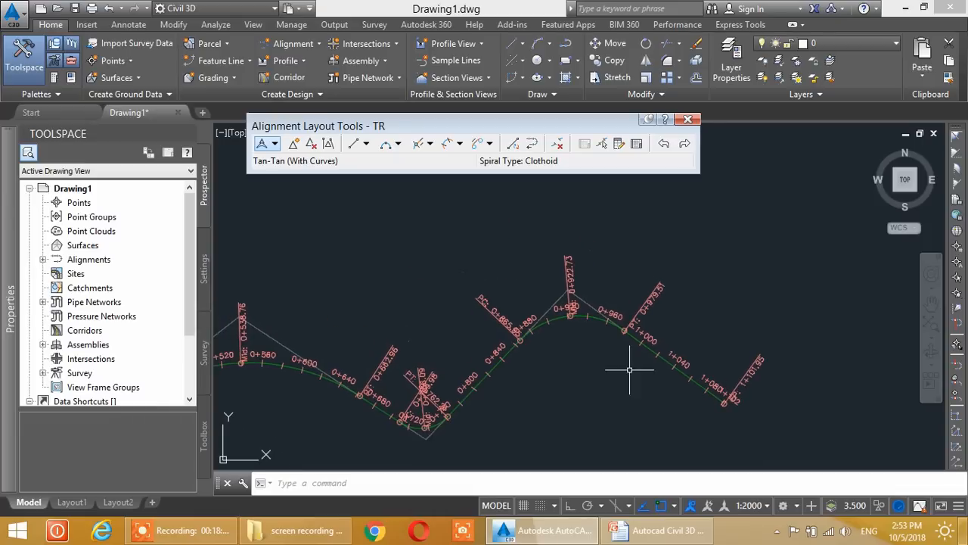
left_click(294, 145)
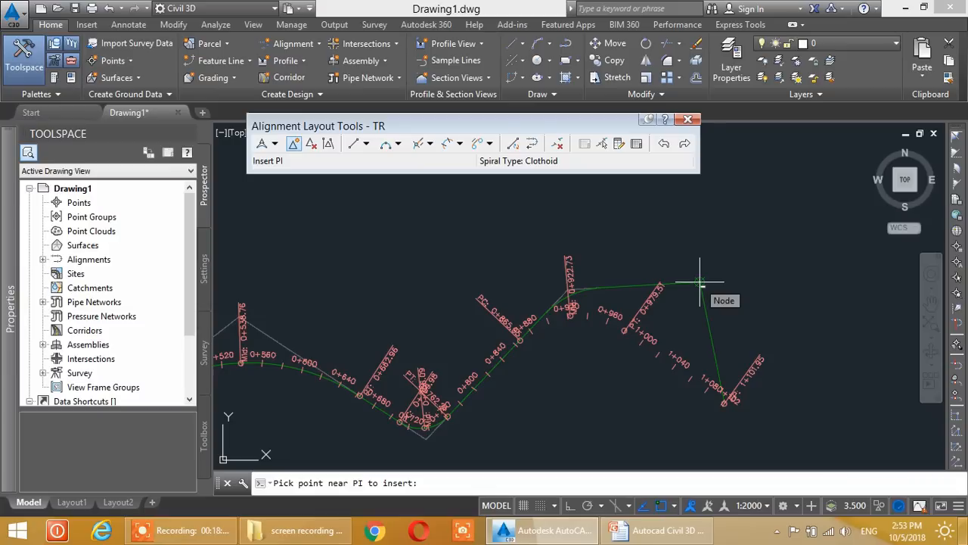
left_click(700, 283)
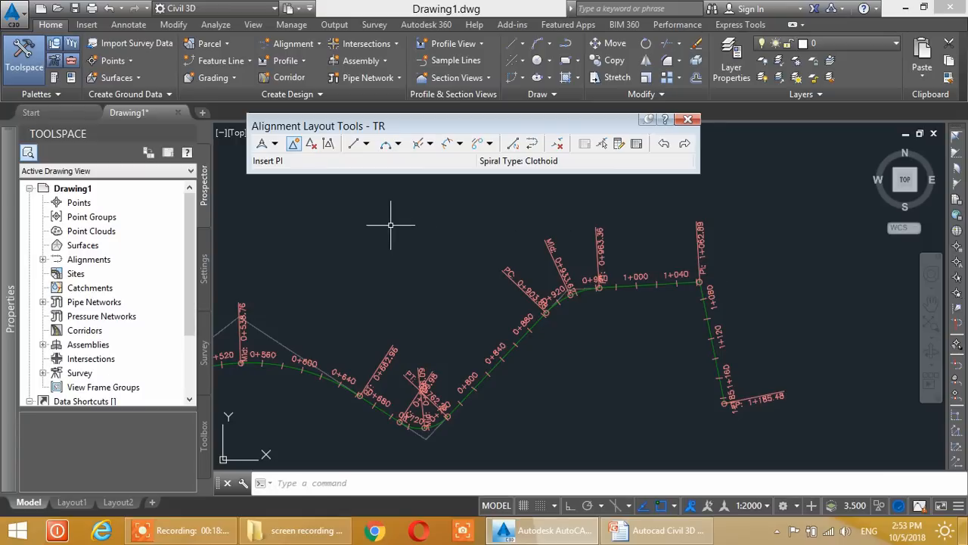
Delete the PI between the final curve and the alignment's end point
left_click(311, 145)
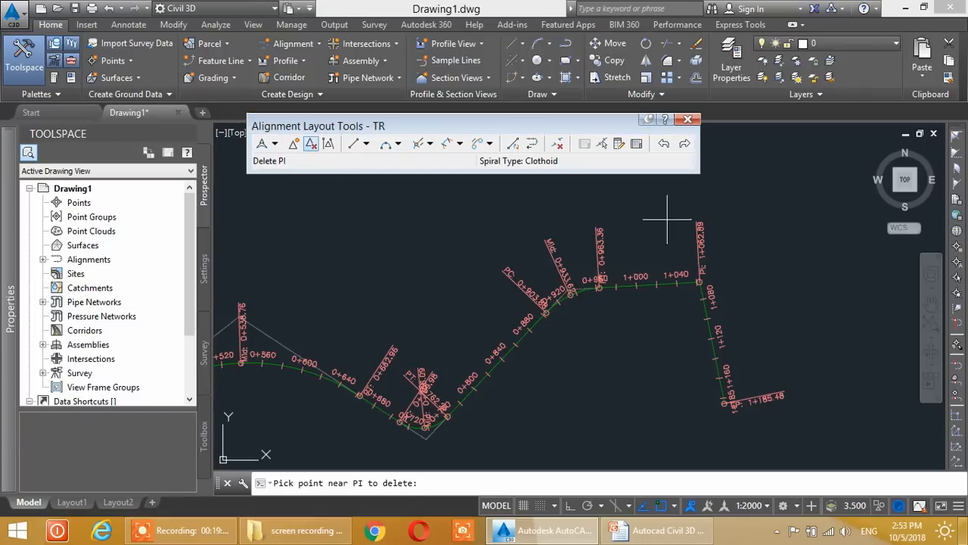
scroll(700, 284, "up", 8)
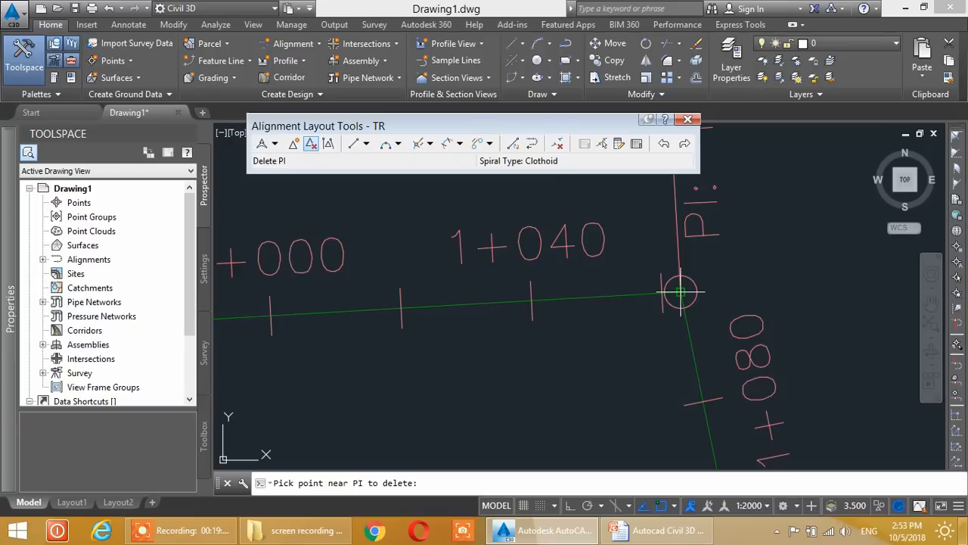
left_click(681, 292)
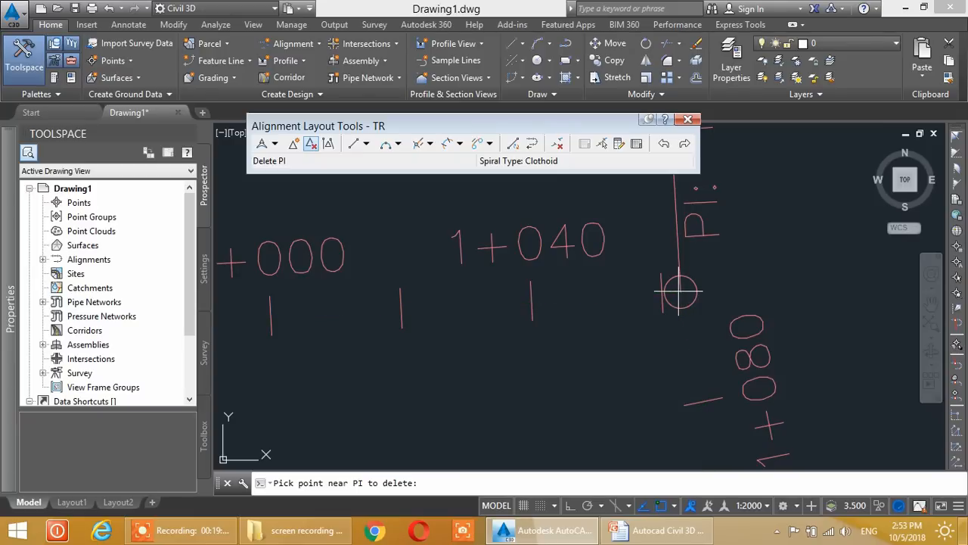
left_click(680, 291)
scroll(500, 299, "down", 8)
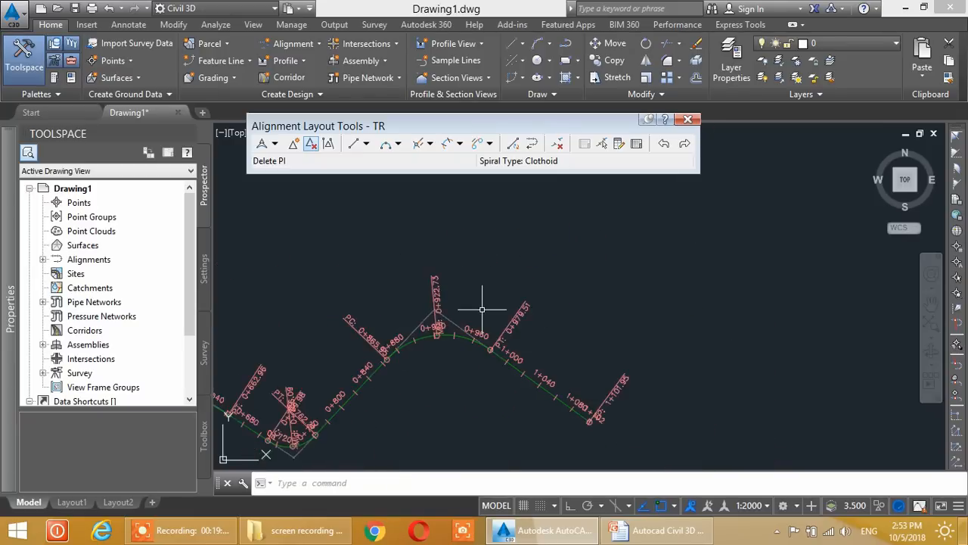
Insert one PI above the last tangent and another above the first tangent of the alignment
middle_click_drag(527, 356, 658, 389)
middle_click_drag(568, 389, 643, 378)
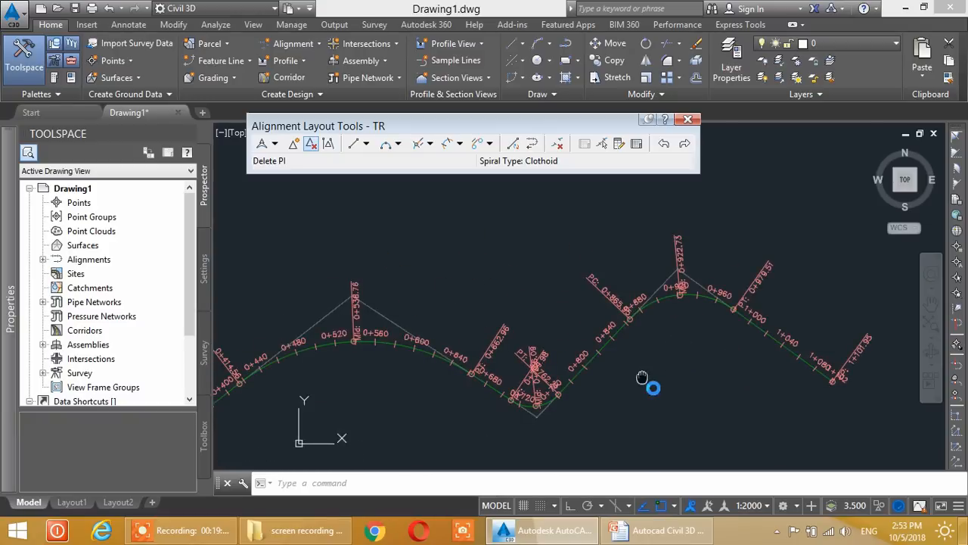
left_click(295, 146)
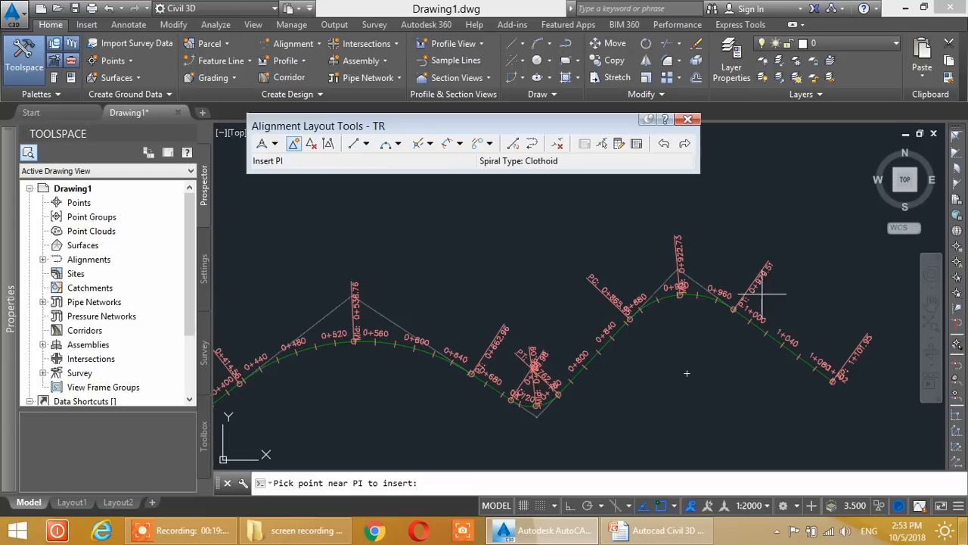
mouse_move(402, 348)
middle_mouse_down()
mouse_move(618, 331)
mouse_move(626, 314)
middle_mouse_up()
middle_click_drag(326, 320, 613, 290)
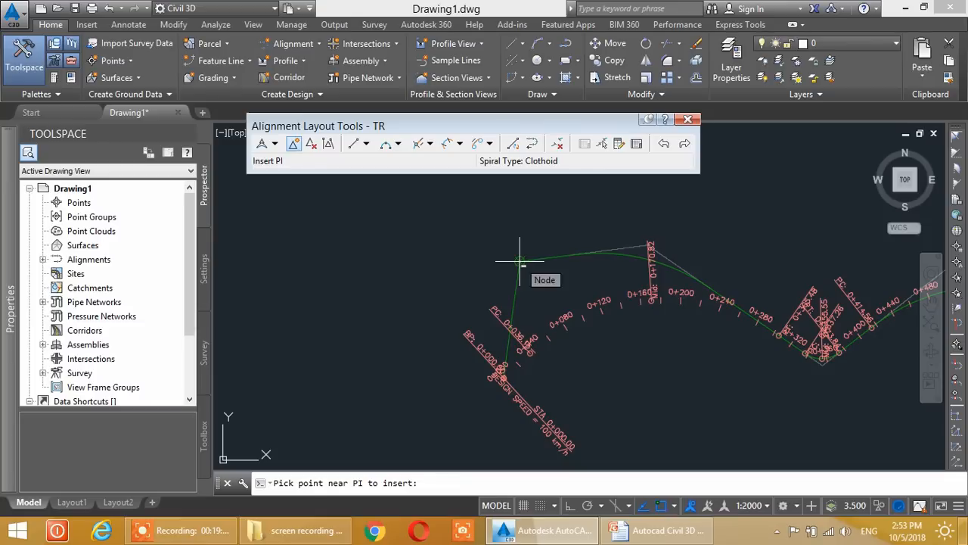
left_click(520, 262)
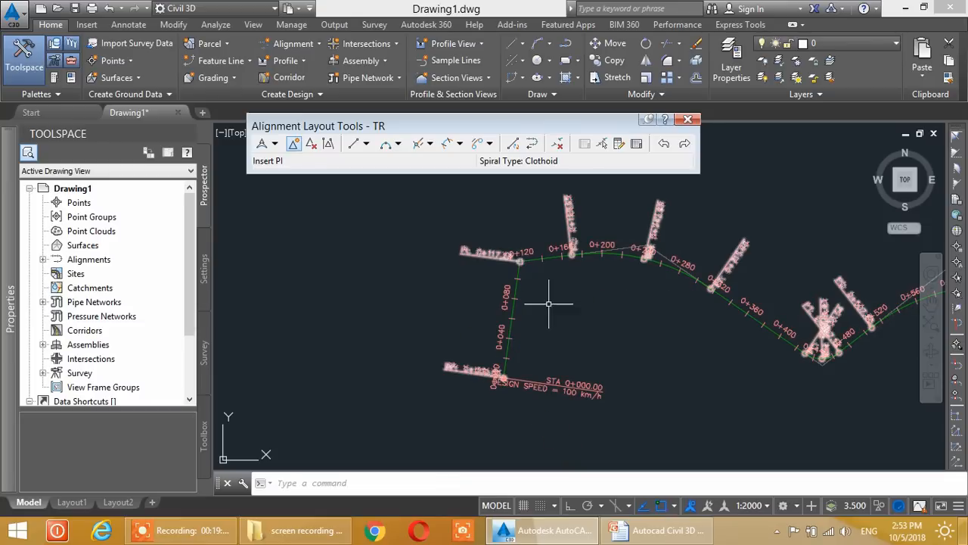
Examine the geometry and station labels along the alignment with the inserted PIs
middle_click_drag(623, 335, 410, 339)
middle_click_drag(709, 331, 522, 333)
middle_click_drag(678, 336, 563, 332)
middle_click_drag(402, 322, 660, 322)
middle_click_drag(427, 311, 491, 307)
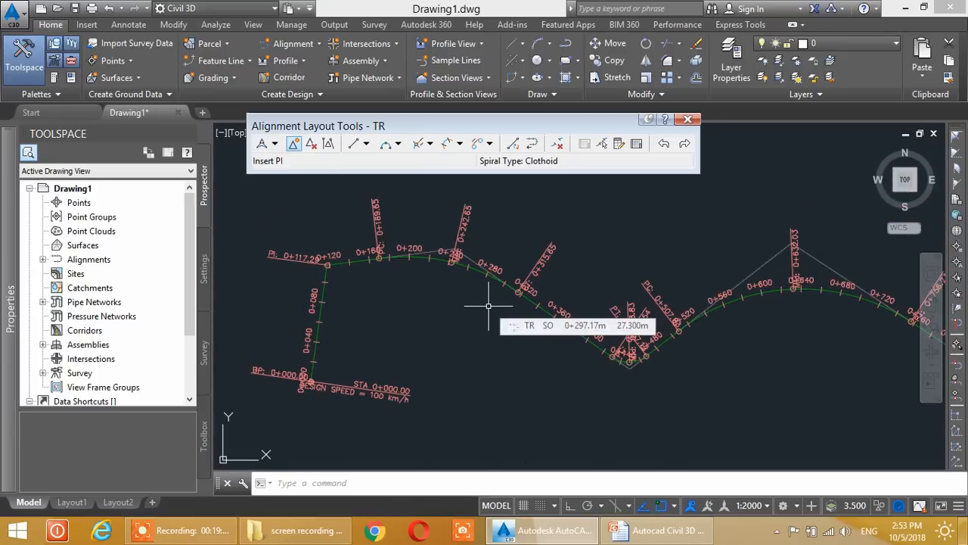
scroll(328, 281, "up", 3)
scroll(395, 287, "down", 3)
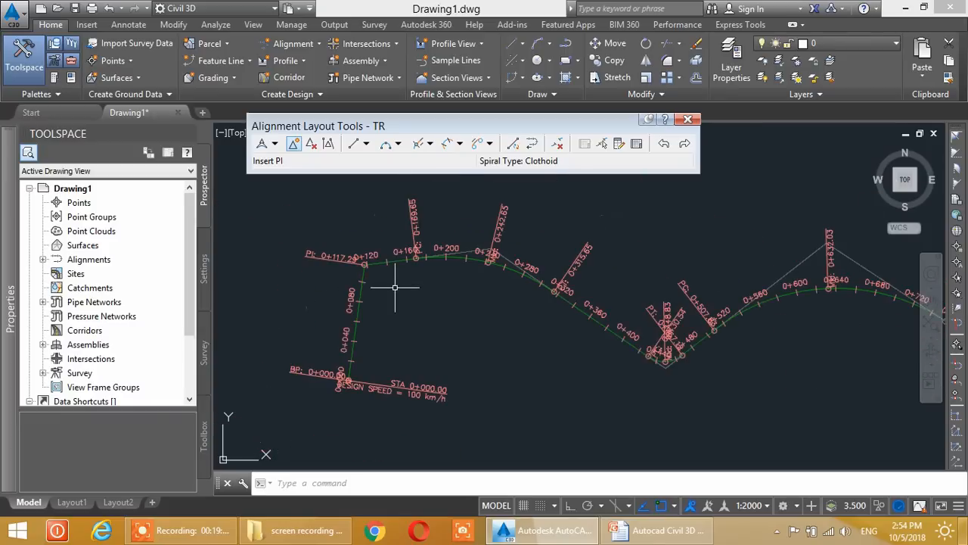
Add a free curve fillet between the last two tangents with a solution angle less than 180 and a 100 m radius
middle_click_drag(700, 360, 441, 361)
middle_click_drag(771, 376, 485, 376)
mouse_move(729, 309)
middle_mouse_down()
mouse_move(565, 368)
mouse_move(607, 372)
middle_mouse_up()
scroll(583, 295, "up", 2)
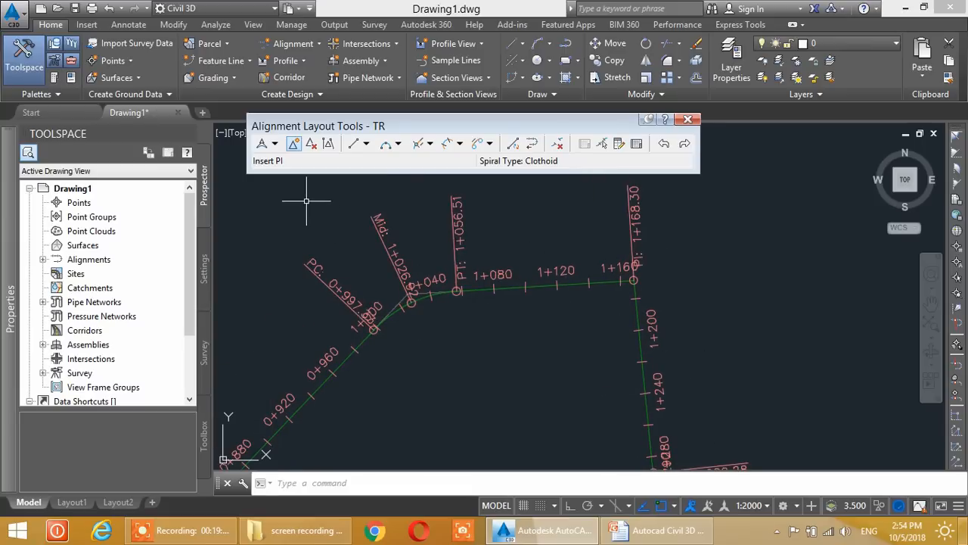
left_click(398, 144)
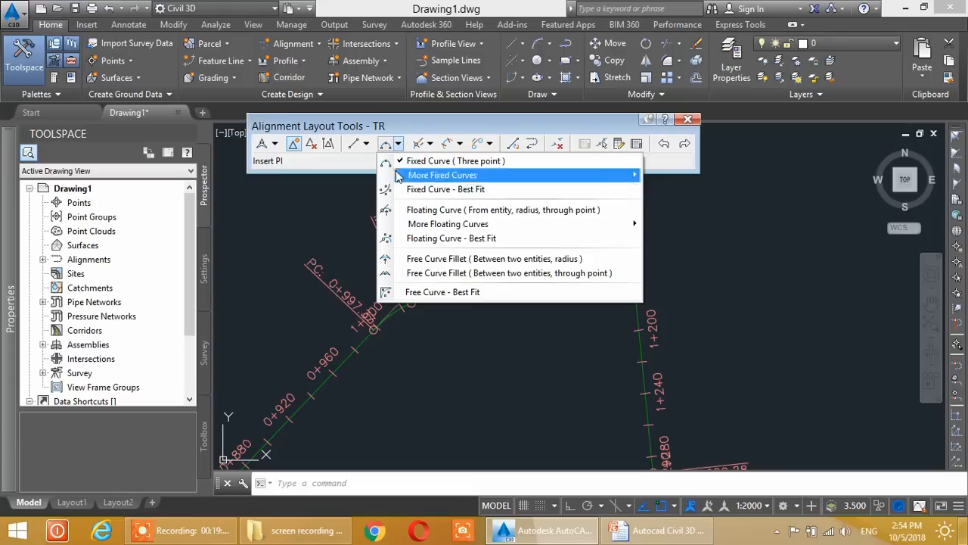
left_click(429, 260)
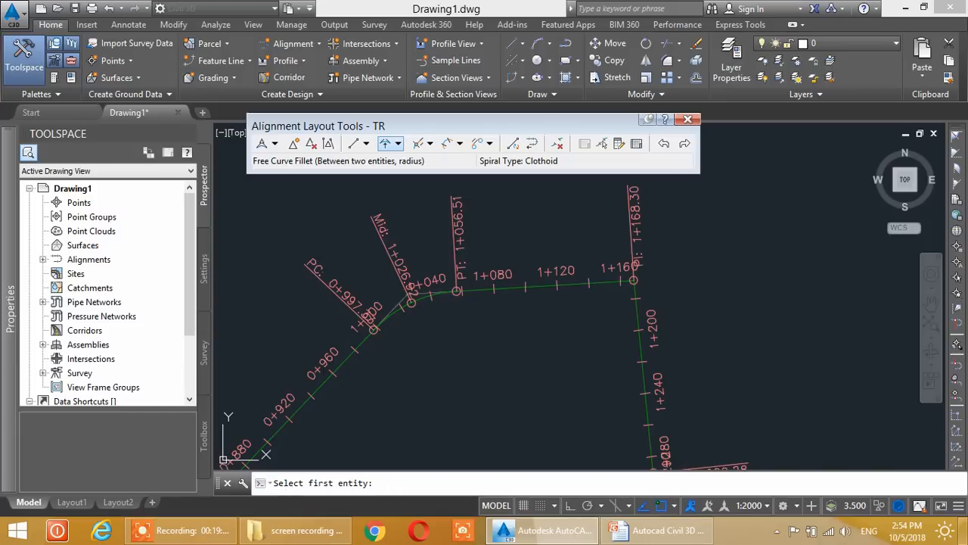
left_click(577, 285)
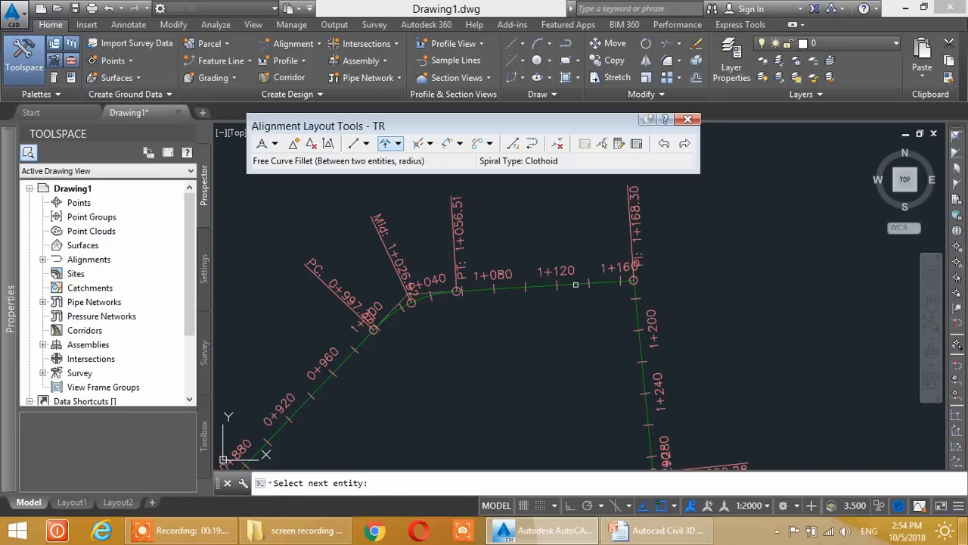
left_click(642, 354)
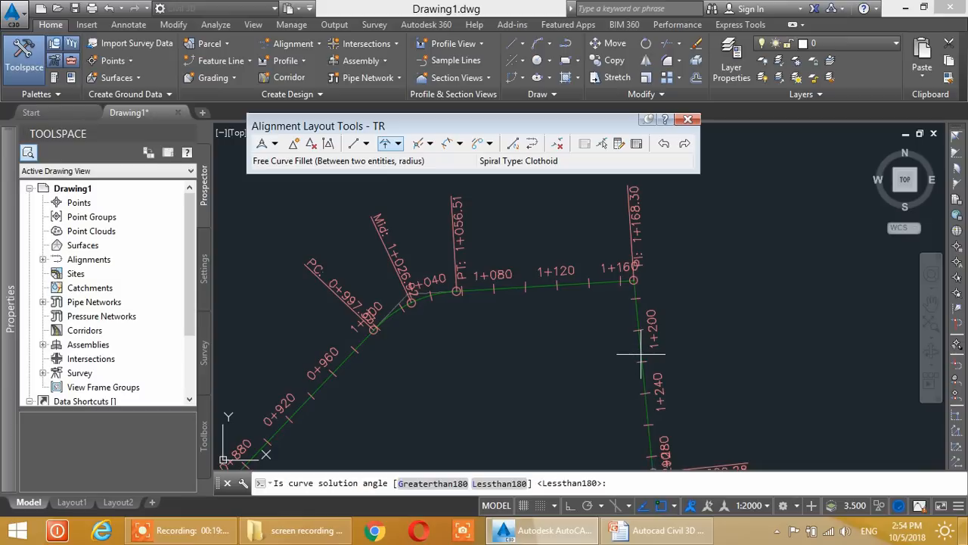
left_click(505, 484)
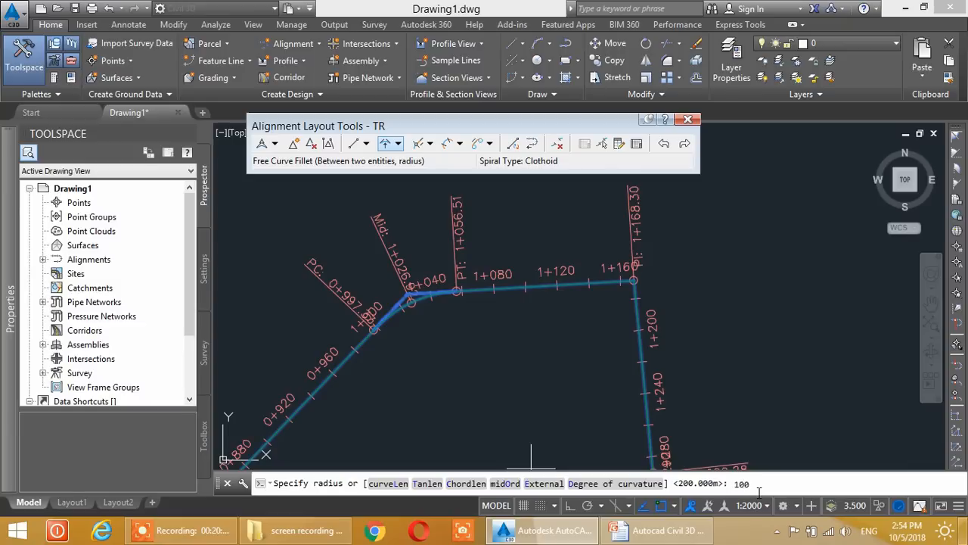
key("Return")
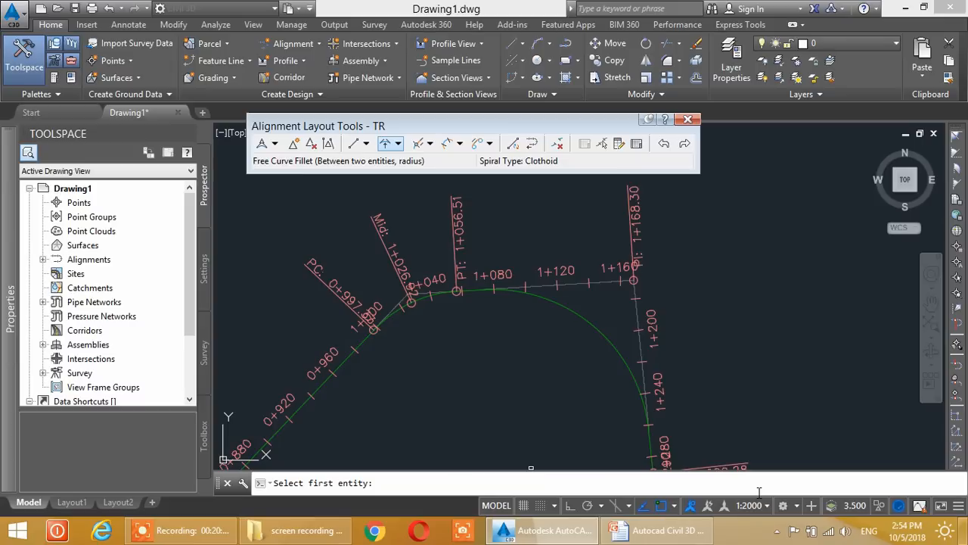
key("Escape")
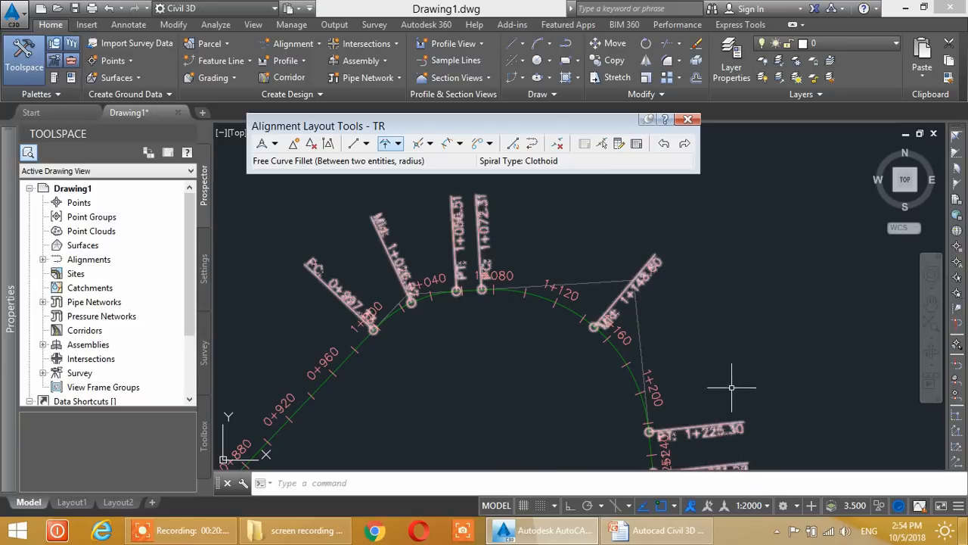
Review the curves and station labels along the whole alignment, from the new final curve back to the start point
middle_click_drag(558, 385, 618, 324)
scroll(596, 328, "up", 3)
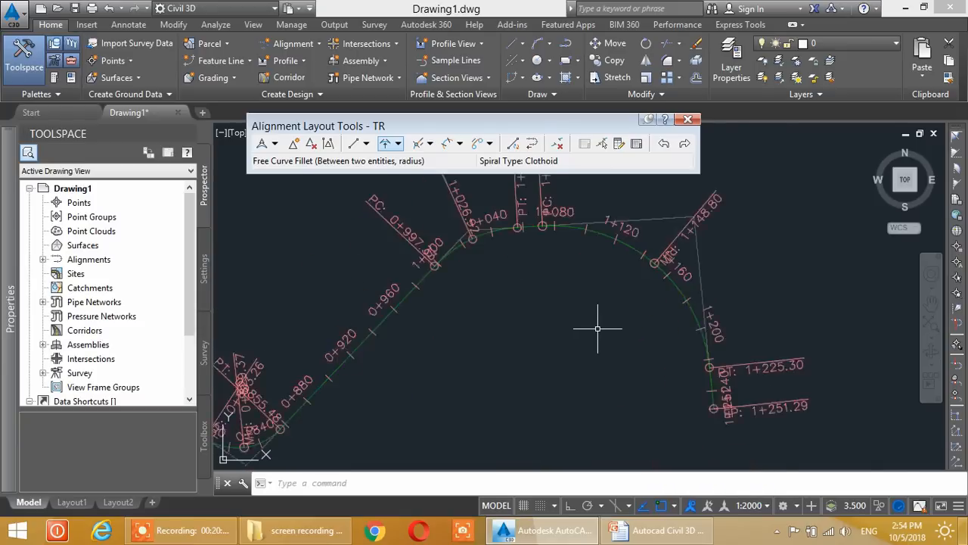
middle_click_drag(610, 290, 616, 358)
middle_click_drag(558, 320, 578, 432)
middle_click_drag(698, 451, 586, 327)
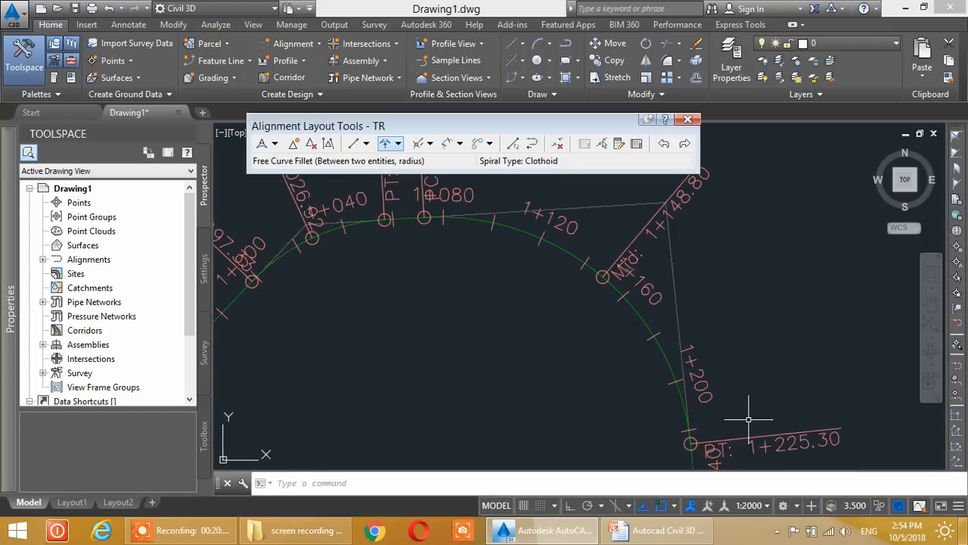
scroll(614, 363, "down", 5)
middle_click_drag(502, 358, 710, 307)
middle_click_drag(434, 348, 618, 292)
middle_click_drag(433, 321, 703, 351)
middle_click_drag(558, 325, 472, 331)
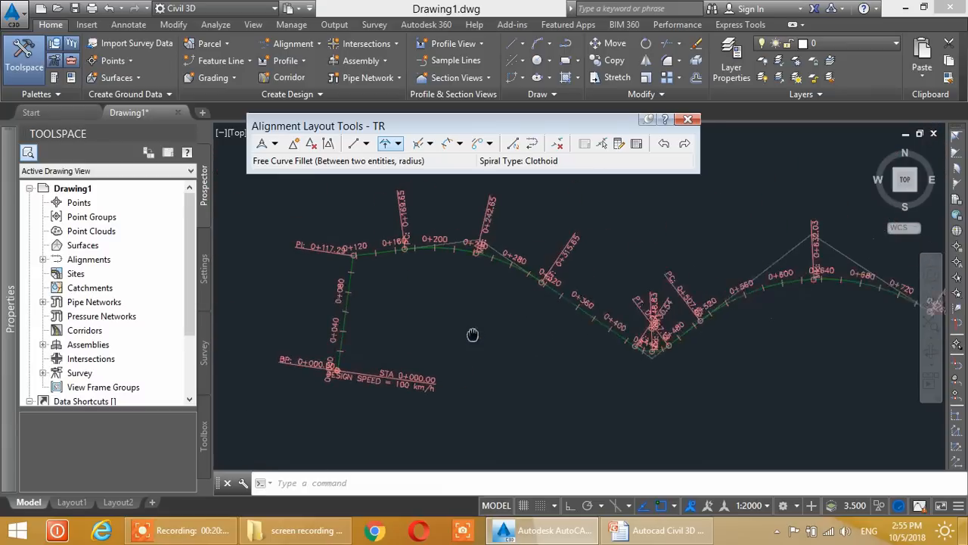
middle_click_drag(780, 337, 661, 340)
mouse_move(791, 330)
middle_mouse_down()
mouse_move(662, 329)
mouse_move(687, 341)
mouse_move(622, 345)
middle_mouse_up()
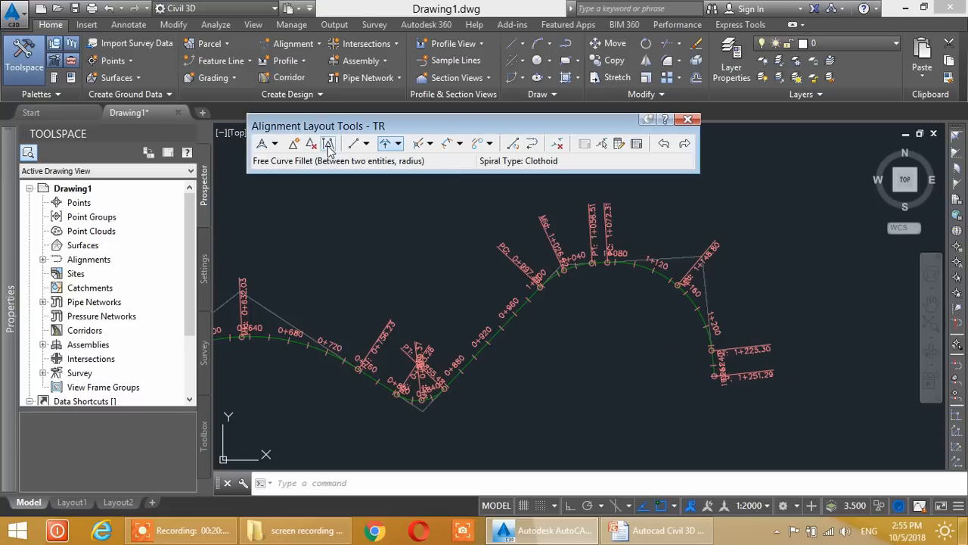
middle_click_drag(402, 292, 480, 277)
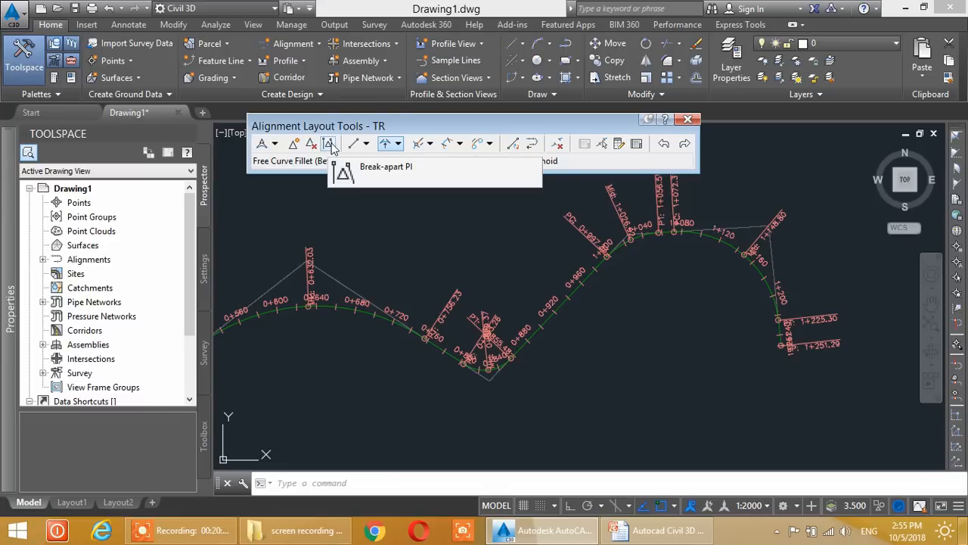
Look along the alignment for a PI without a curve that can be broken apart
left_click(331, 146)
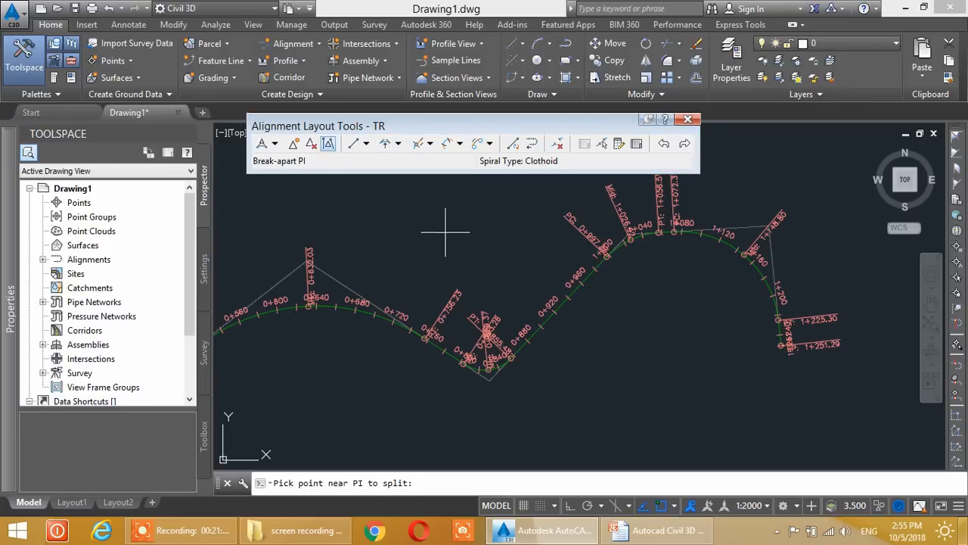
key("Escape")
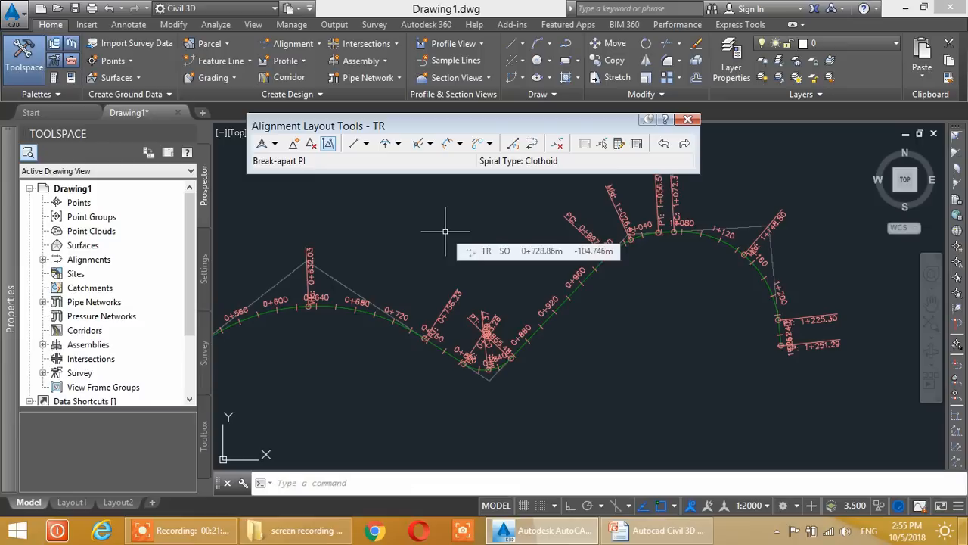
middle_click_drag(358, 220, 601, 238)
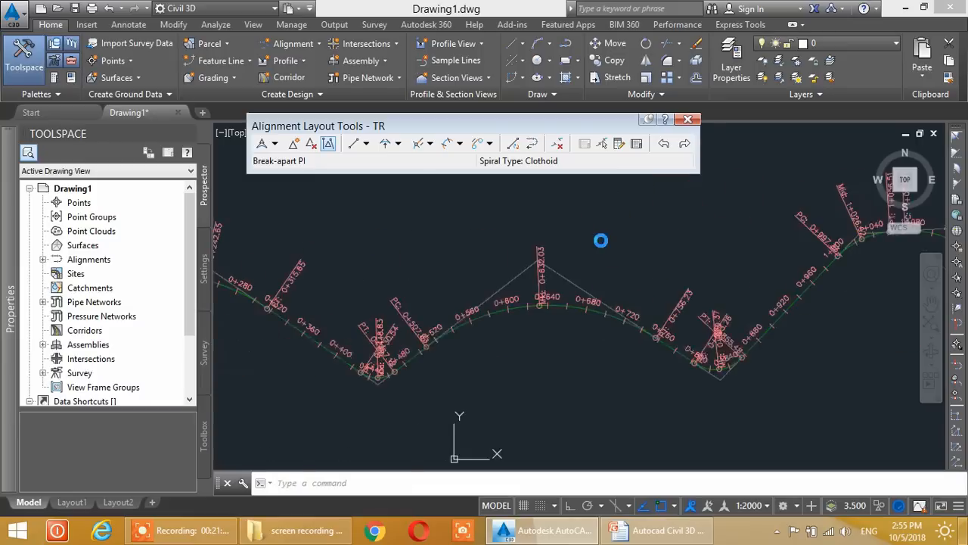
middle_click_drag(434, 264, 598, 303)
middle_click_drag(469, 257, 569, 285)
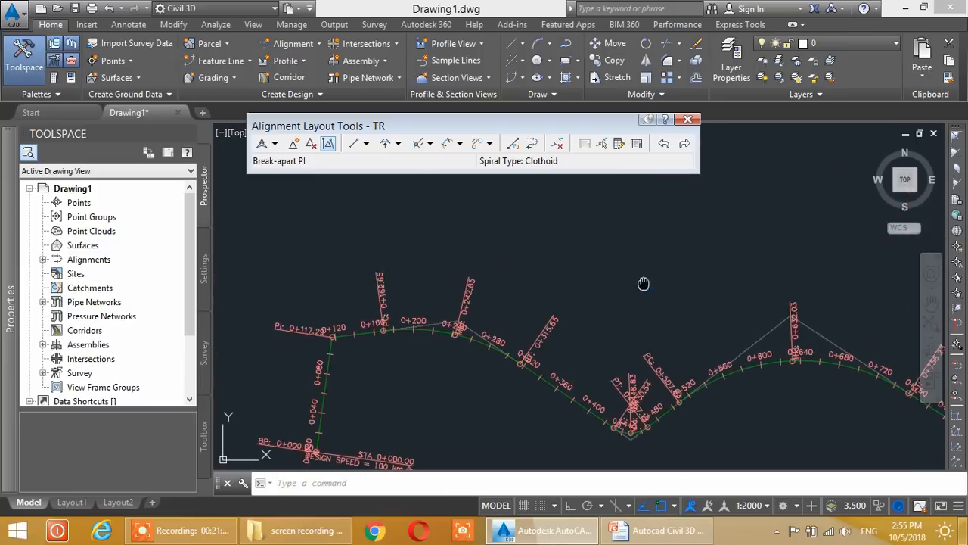
middle_click_drag(644, 286, 428, 296)
mouse_move(737, 292)
middle_mouse_down()
mouse_move(453, 296)
mouse_move(566, 290)
middle_mouse_up()
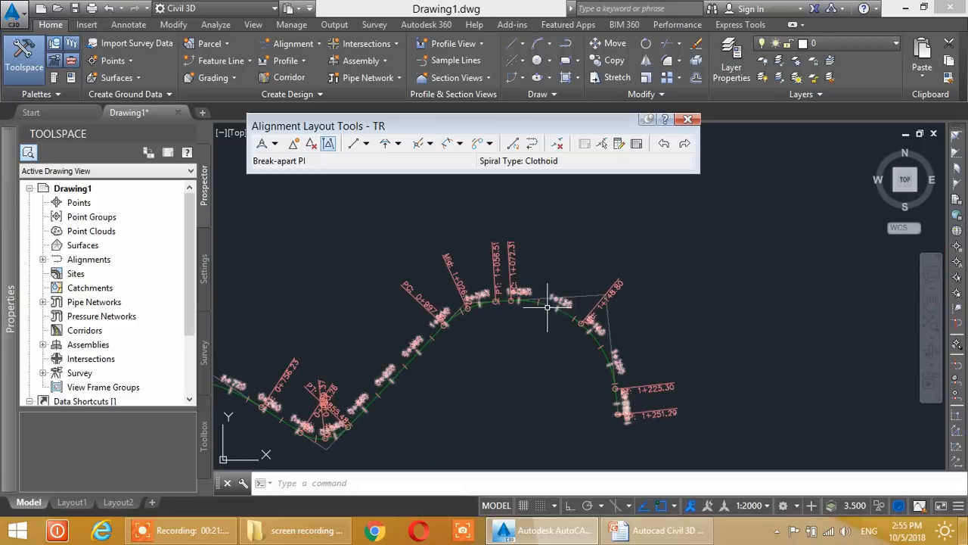
scroll(485, 287, "up", 2)
mouse_move(632, 285)
middle_mouse_down()
mouse_move(587, 280)
mouse_move(558, 255)
mouse_move(549, 275)
middle_mouse_up()
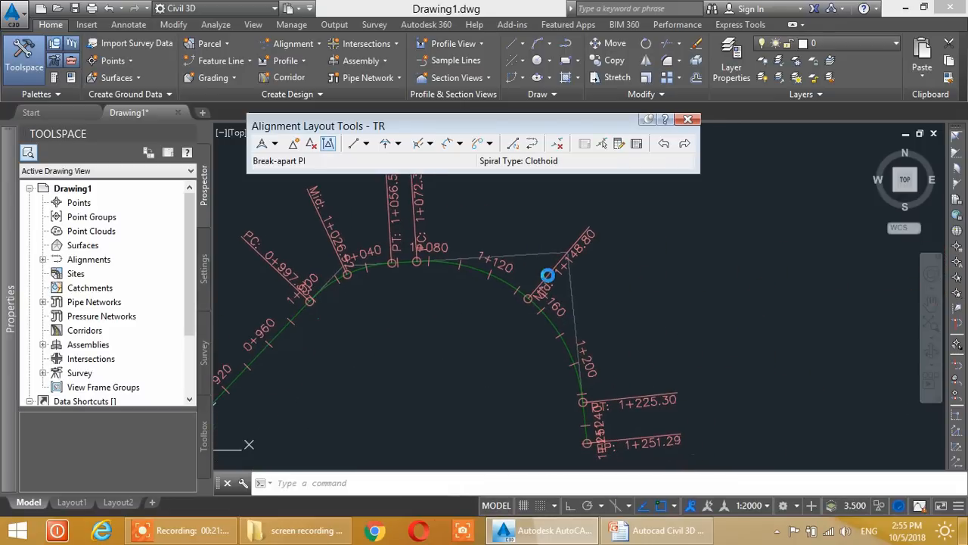
Insert a PI outside the final curve, between that curve and the alignment's end point
left_click(294, 144)
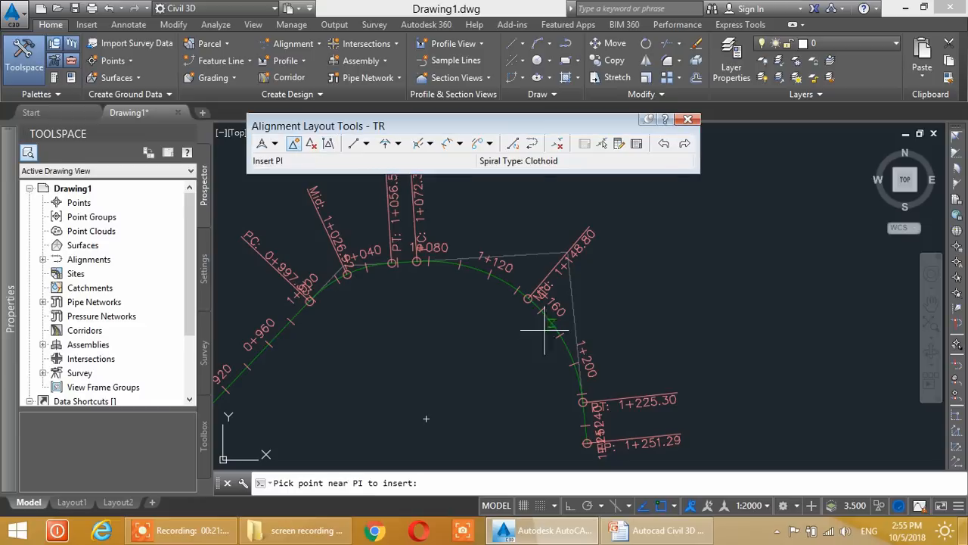
left_click(646, 316)
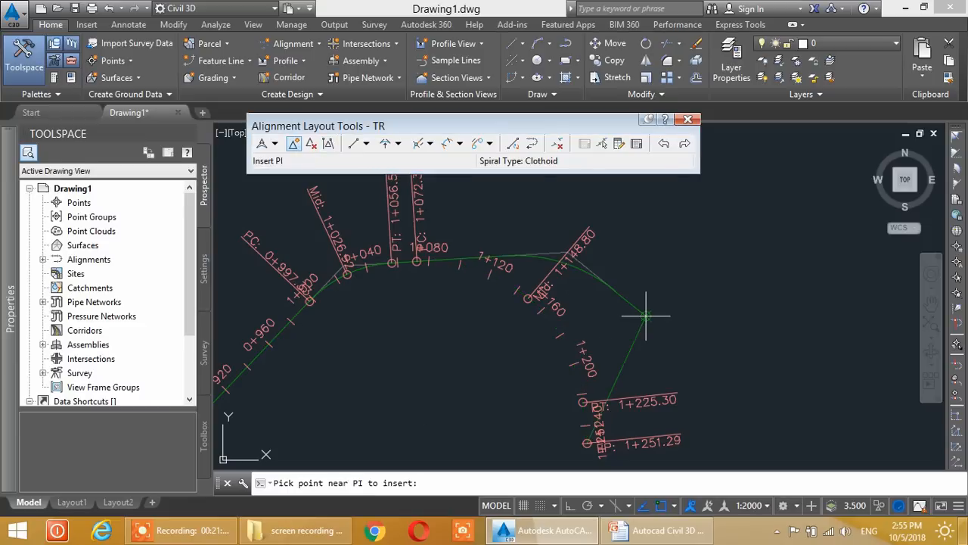
key("Escape")
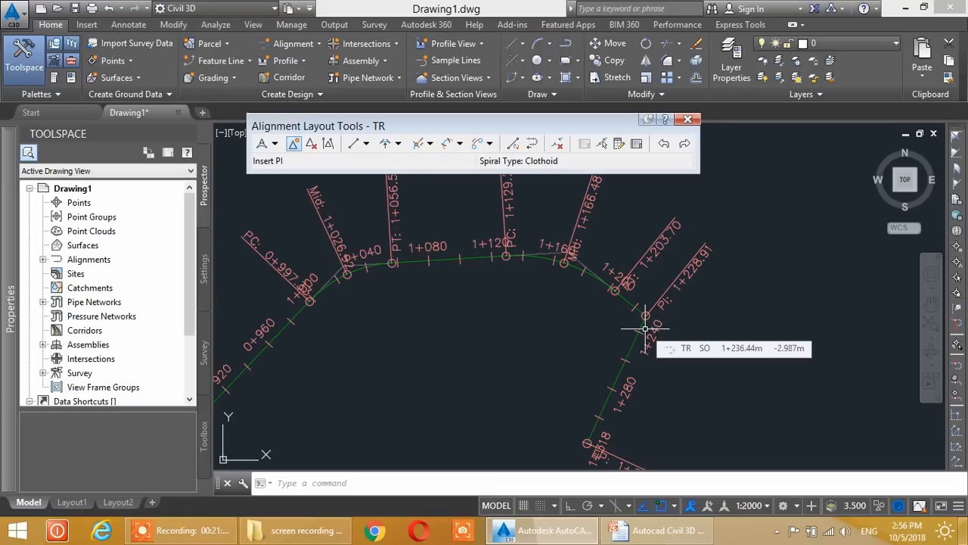
Break apart the last PI before the alignment's end point, defining the split distance with two picked points
left_click(328, 144)
scroll(583, 371, "up", 2)
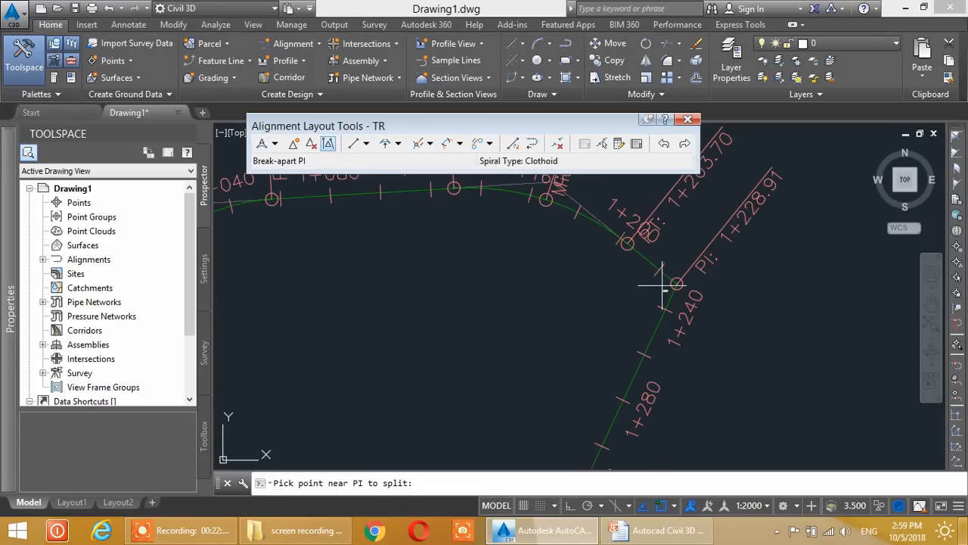
scroll(677, 284, "up", 2)
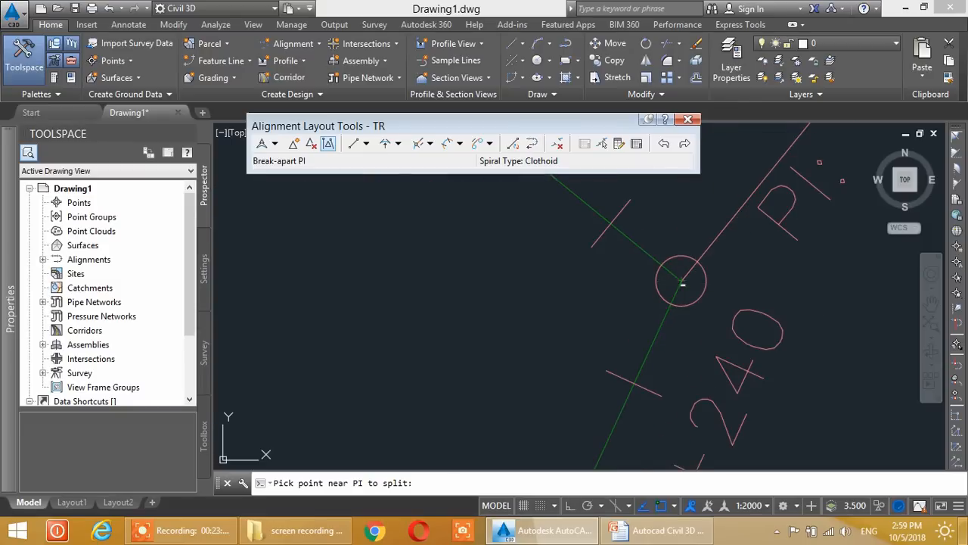
left_click(681, 282)
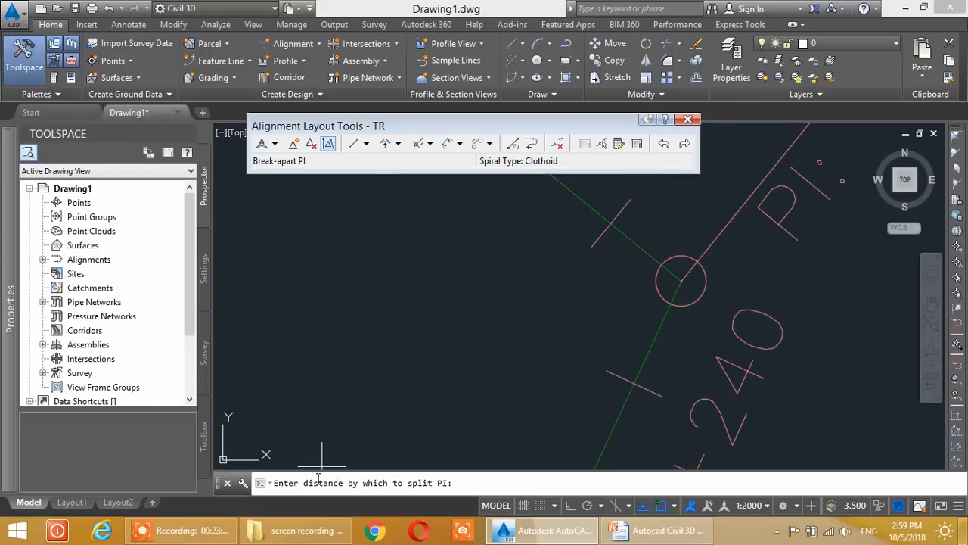
scroll(685, 386, "down", 2)
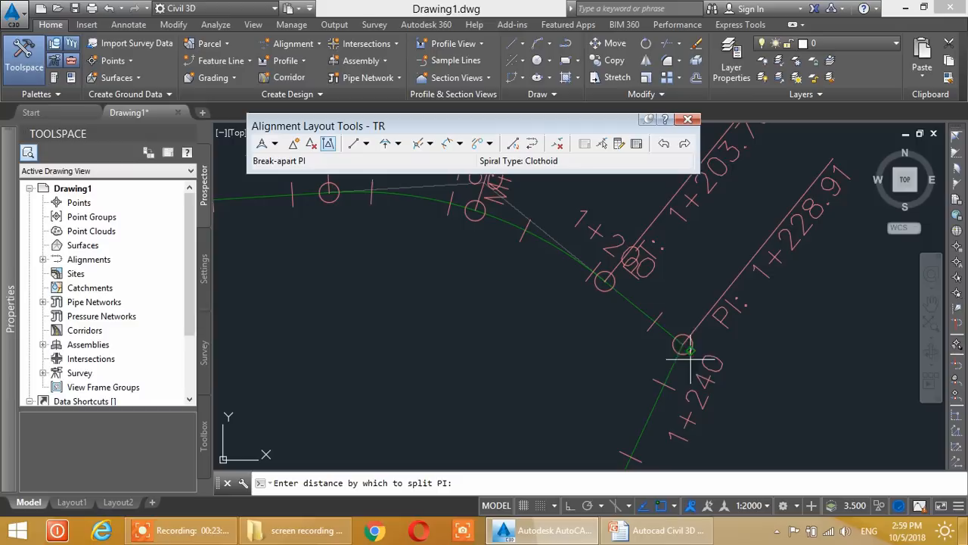
left_click(688, 299)
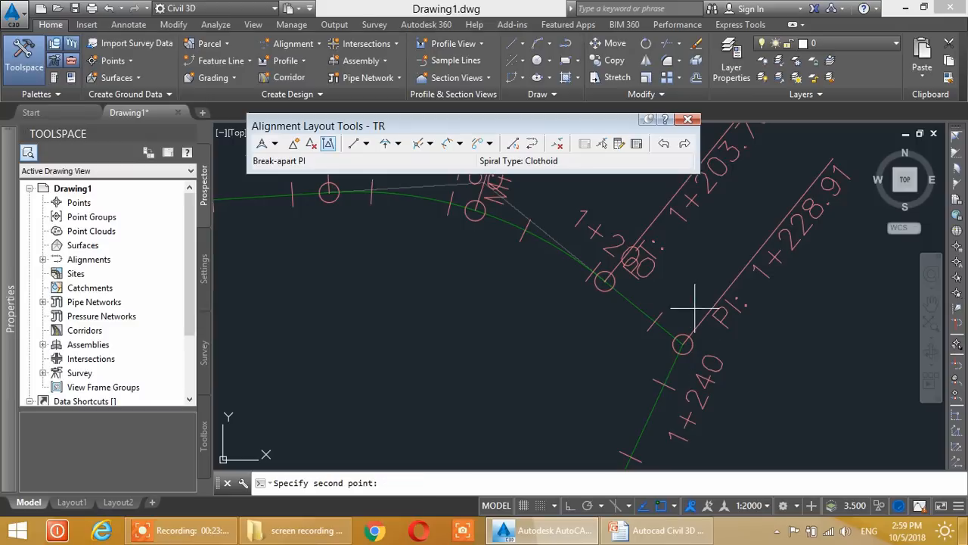
left_click(711, 370)
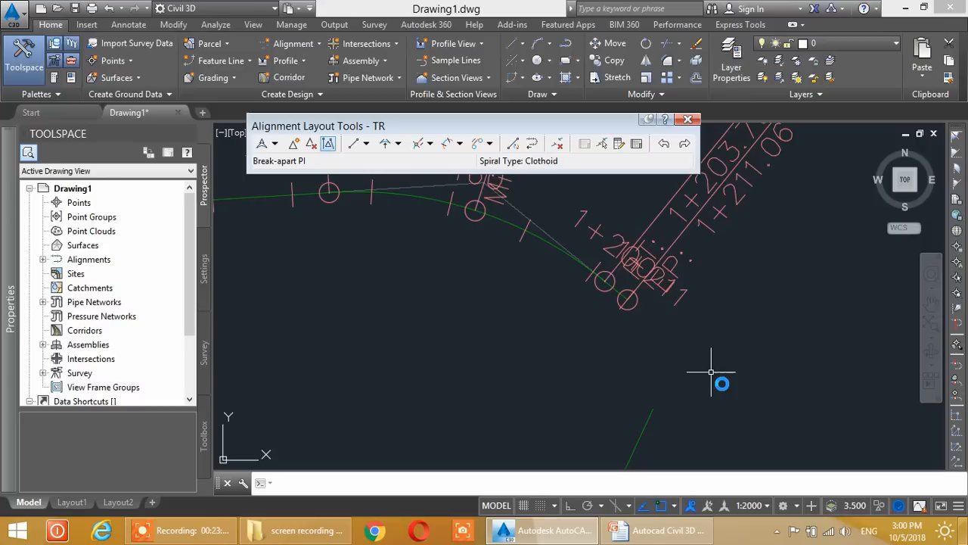
scroll(598, 302, "down", 3)
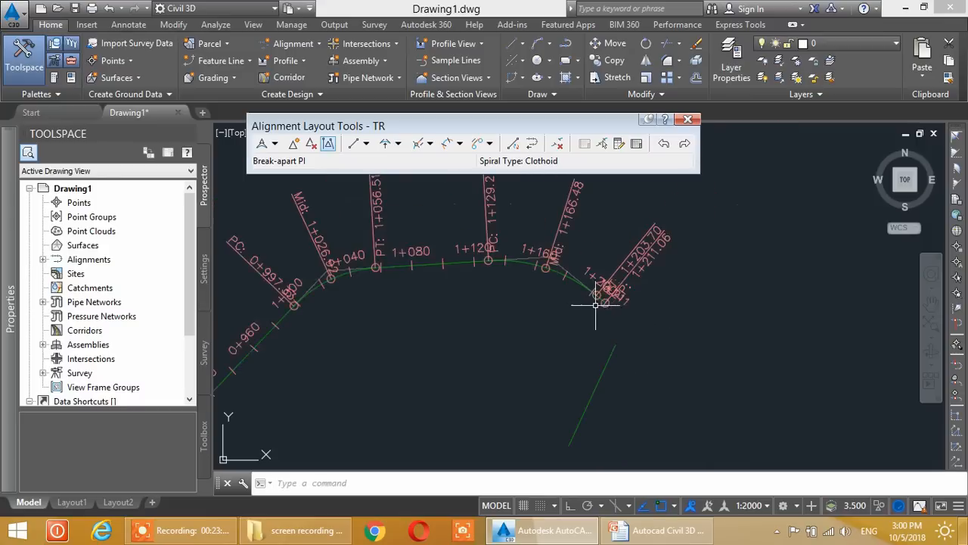
middle_click_drag(511, 363, 583, 347)
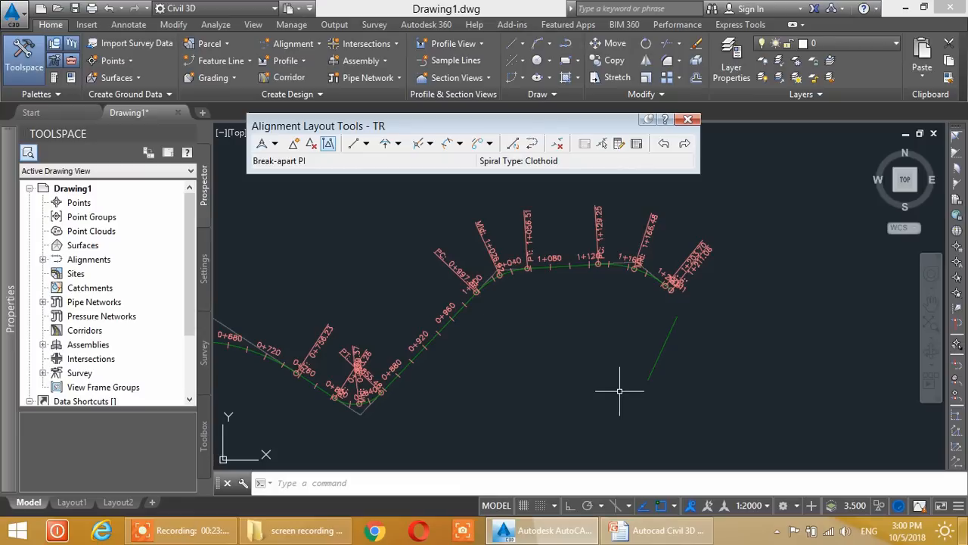
Undo the break-apart of the last PI
scroll(620, 391, "up", 4)
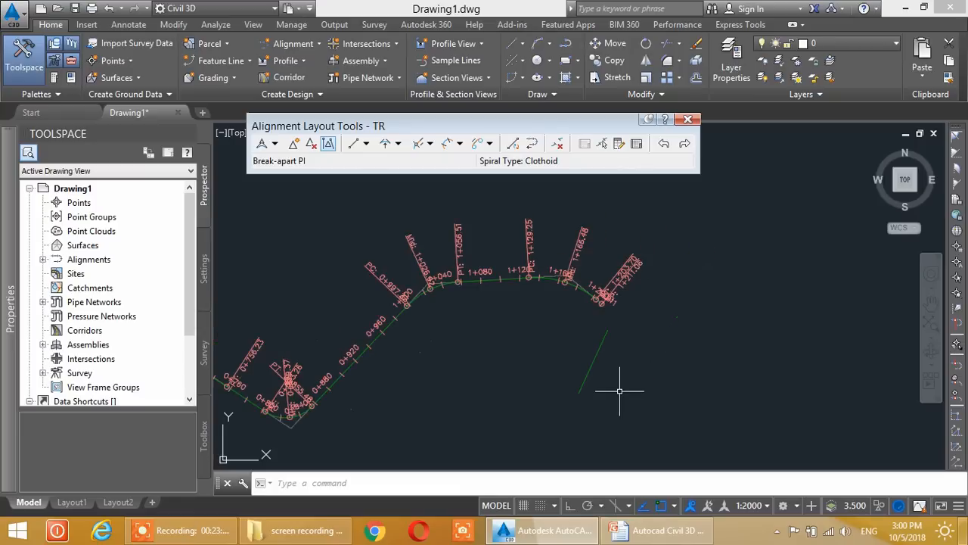
scroll(620, 391, "down", 2)
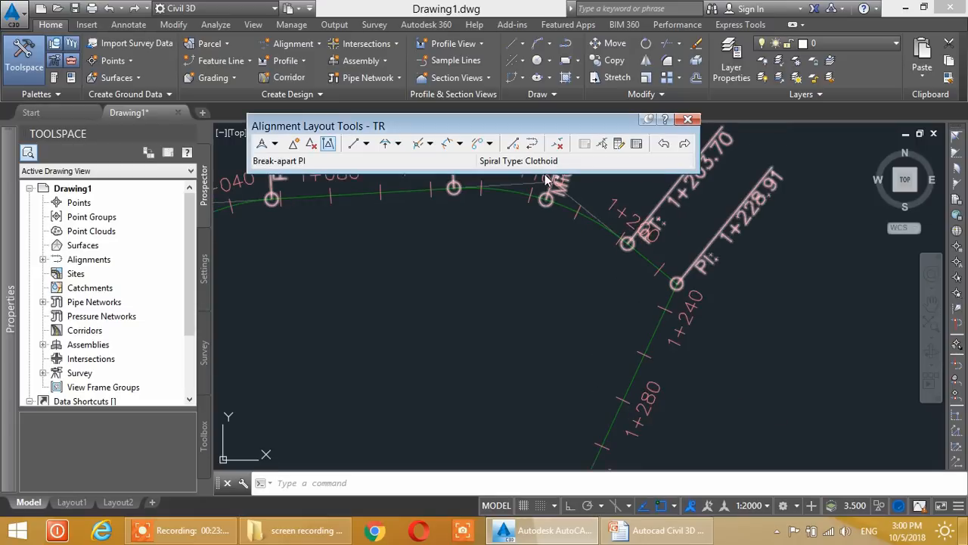
scroll(443, 254, "down", 2)
mouse_move(437, 253)
middle_mouse_down()
mouse_move(575, 319)
mouse_move(610, 323)
middle_mouse_up()
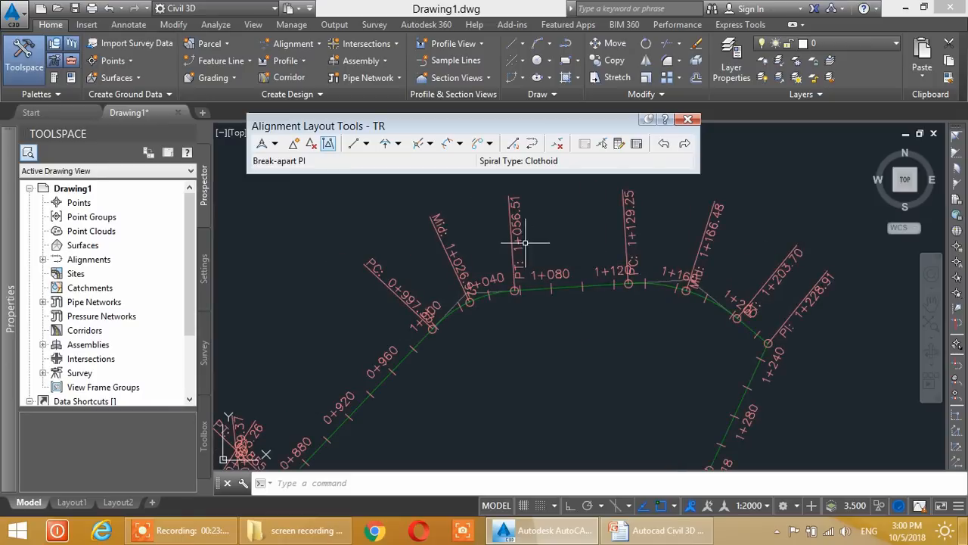
Open the Sub-entity Editor for the TR alignment and reposition the layout tools and parameters windows
scroll(510, 209, "up", 2)
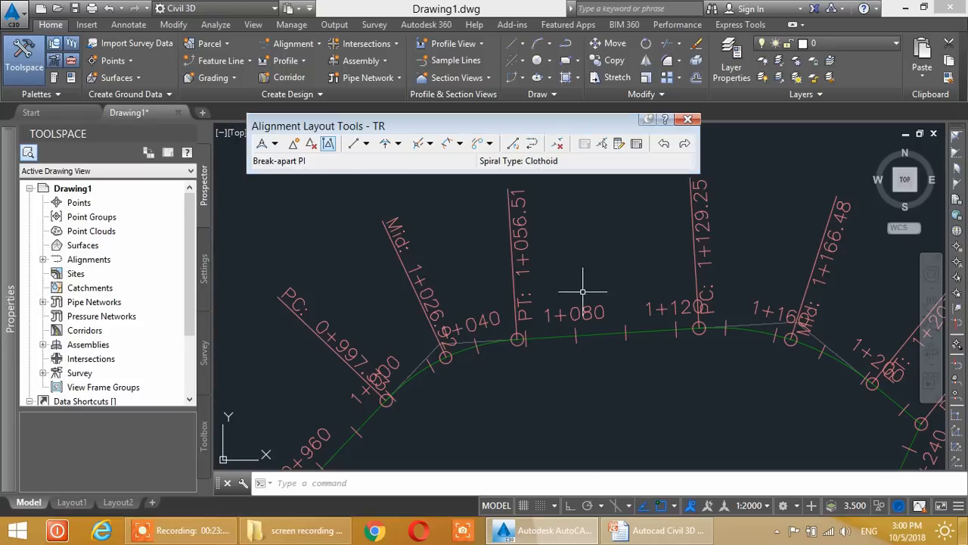
middle_click_drag(560, 365, 580, 258)
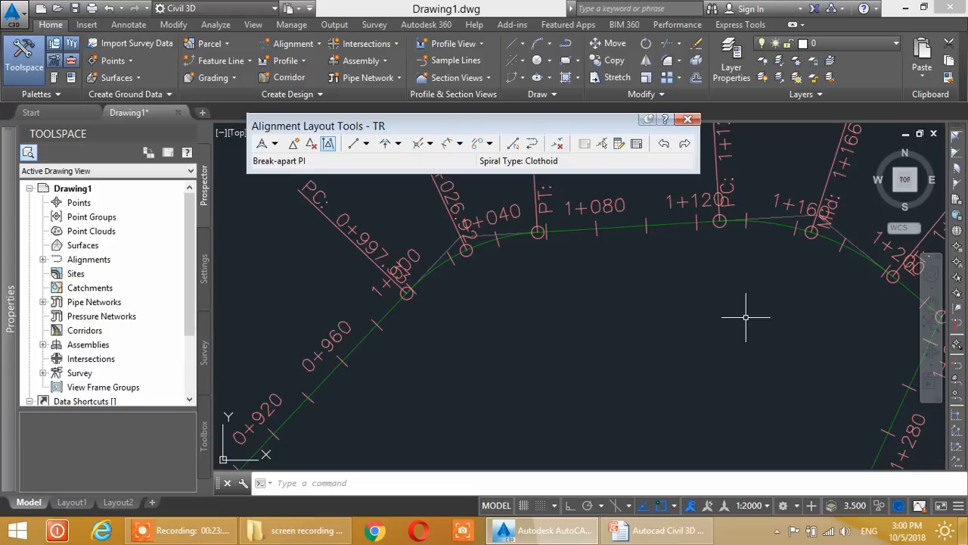
mouse_move(746, 317)
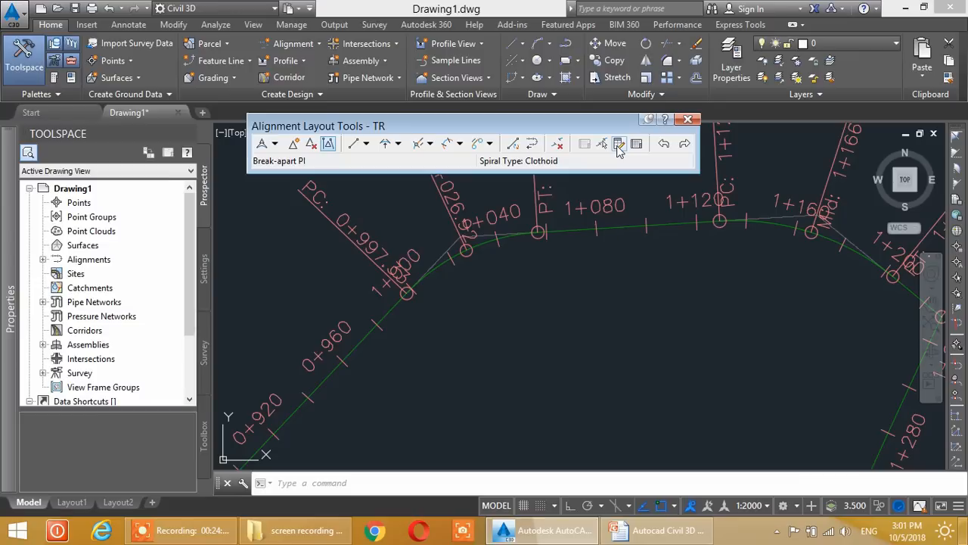
left_click_drag(617, 125, 618, 112)
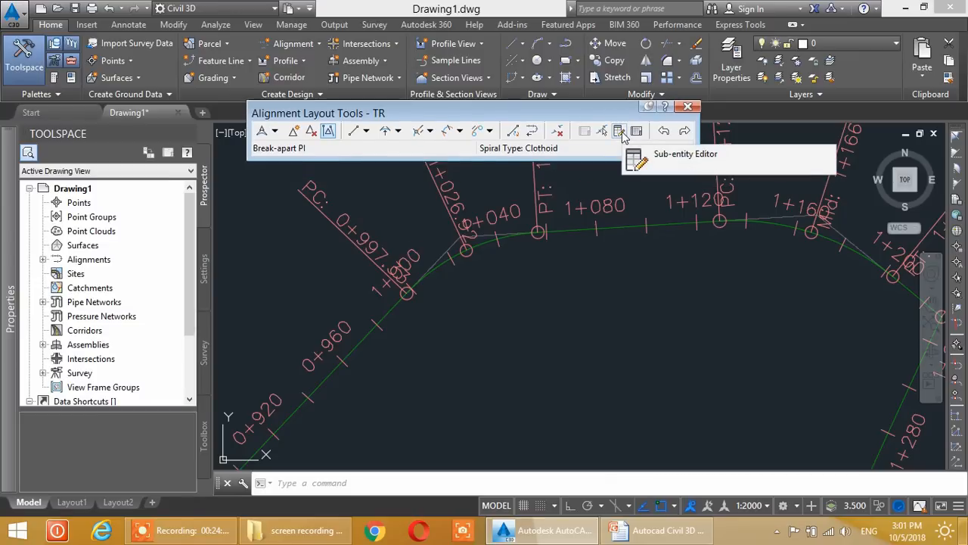
left_click(618, 132)
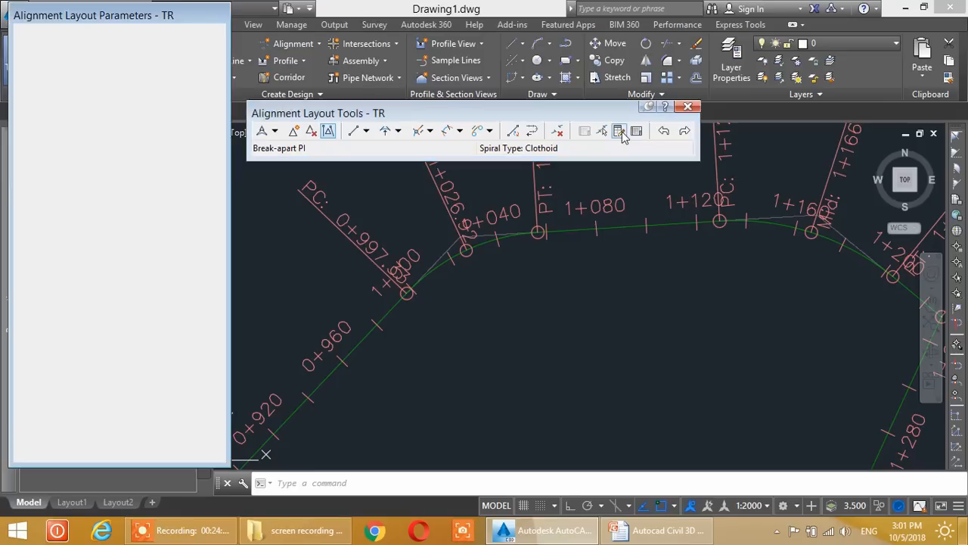
left_click_drag(117, 27, 125, 50)
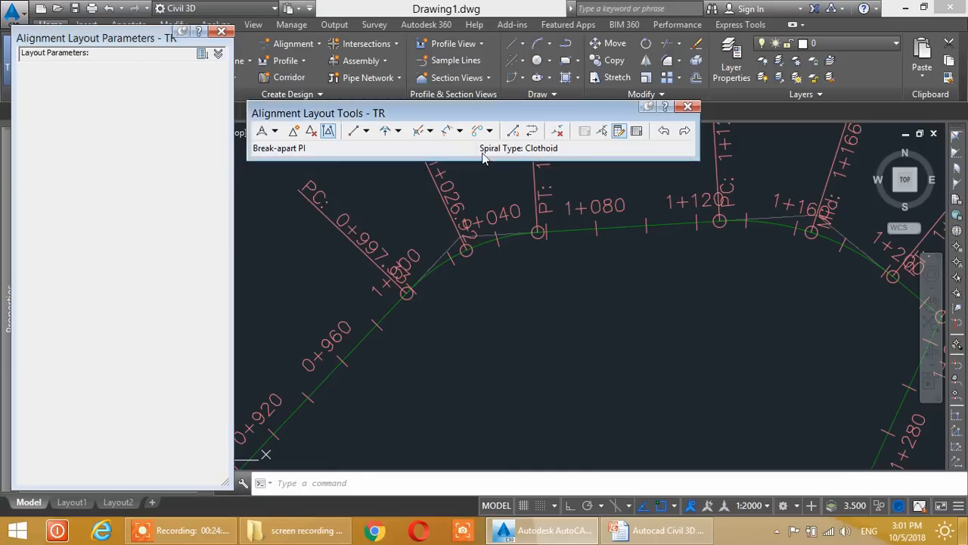
Select the curve with its midpoint near station 1+026 for editing and set its radius to 50 m
left_click(603, 134)
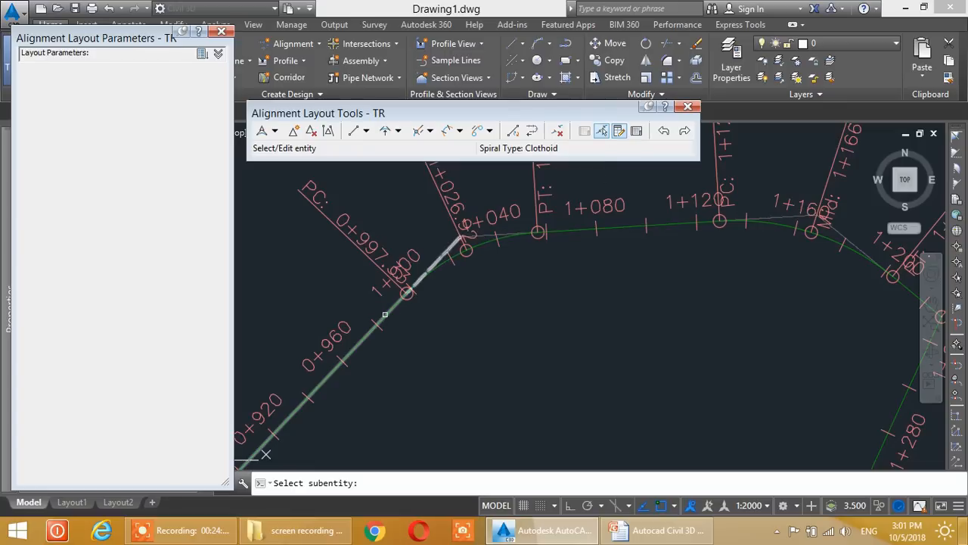
left_click(438, 268)
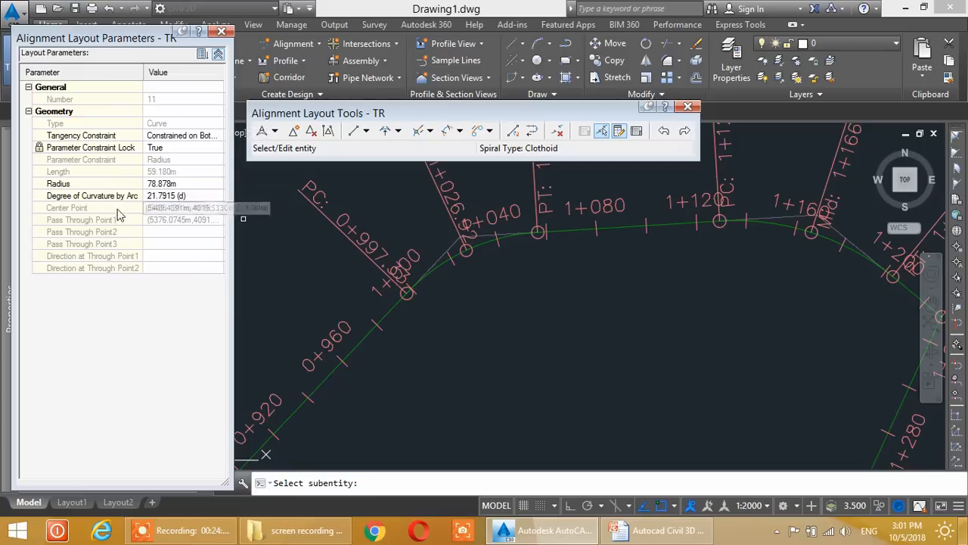
left_click(165, 185)
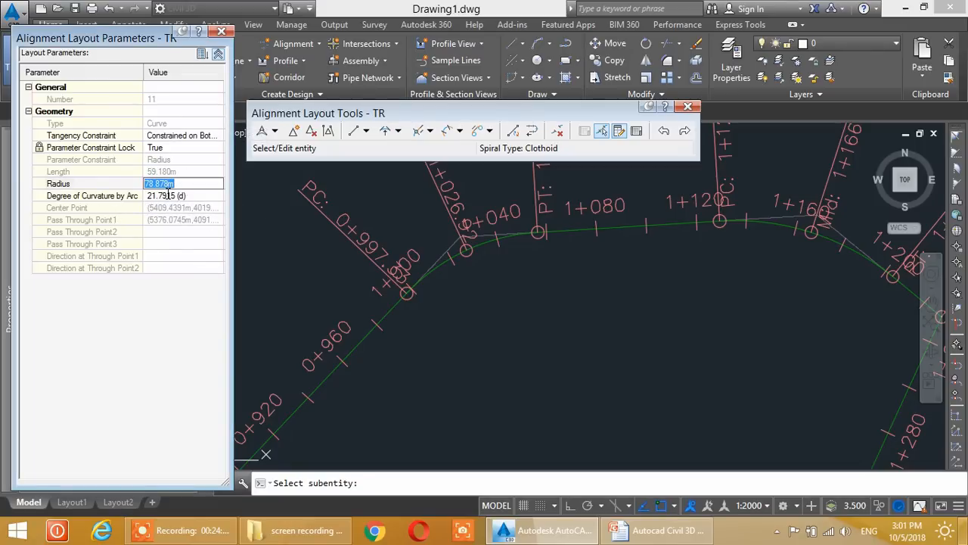
type("50")
key("Return")
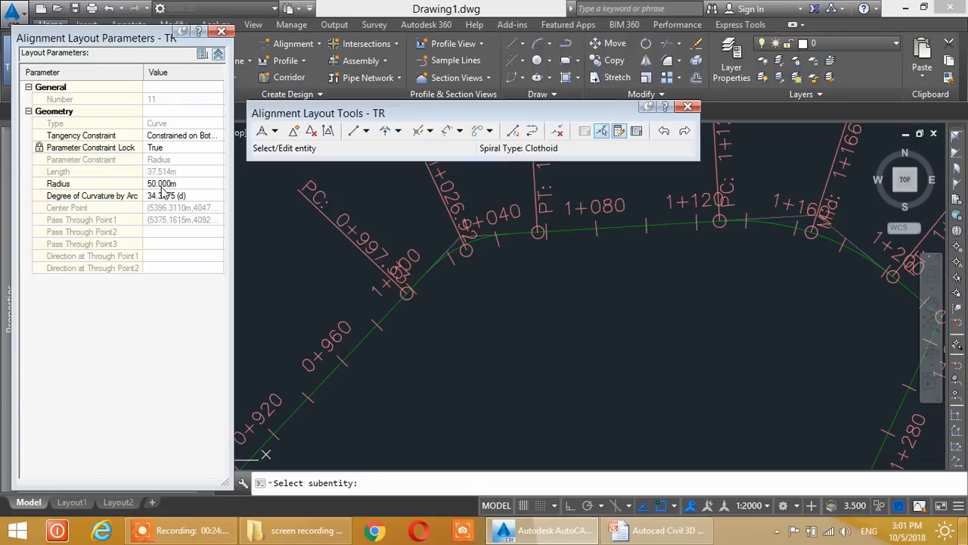
Set the selected curve's radius to 100 m
left_click(162, 185)
type("100")
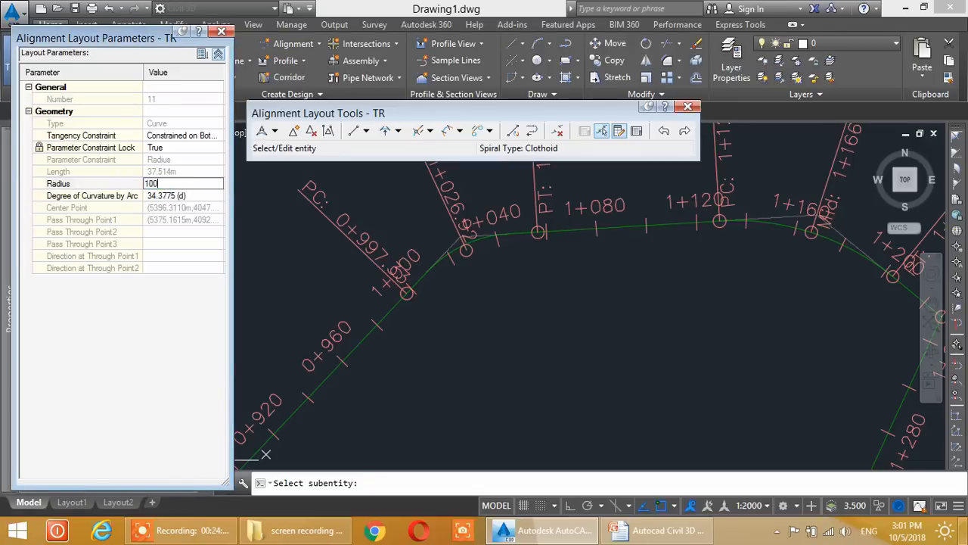
key("Return")
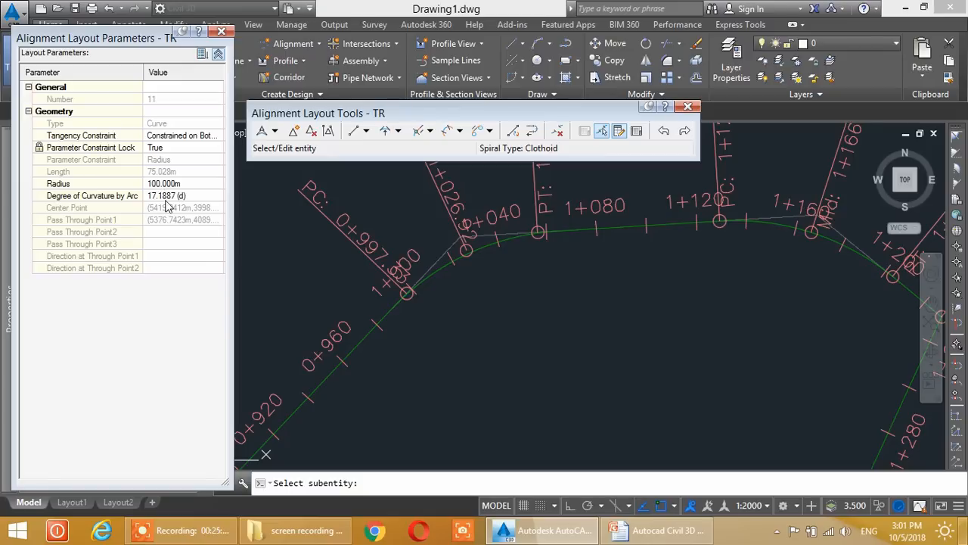
Set the selected curve's degree of curvature by arc to 18 and close the alignment layout parameters
left_click(168, 196)
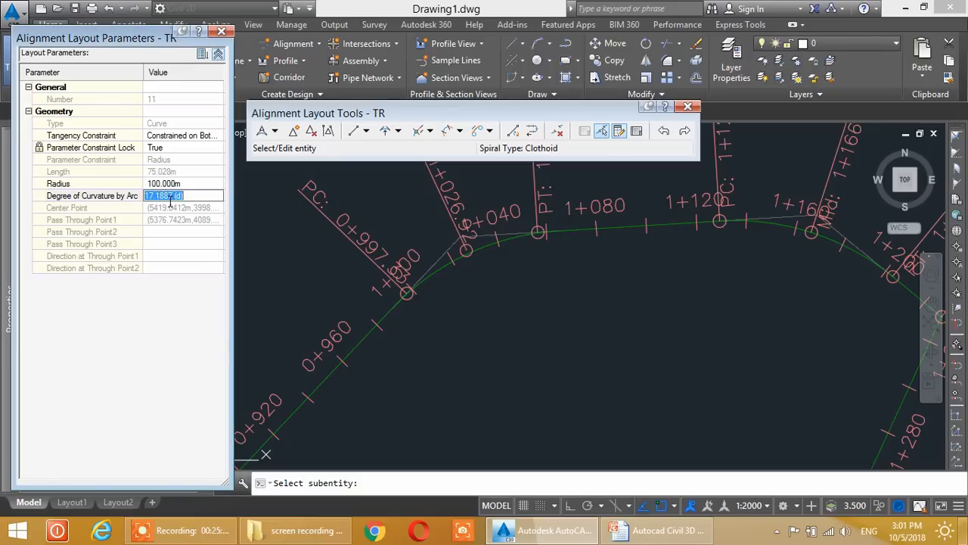
type("18")
key("Return")
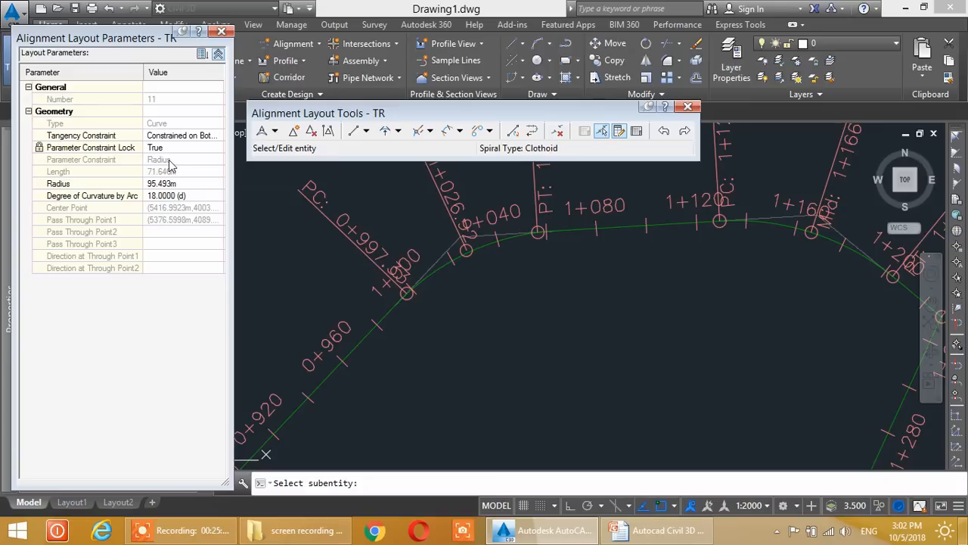
left_click(221, 34)
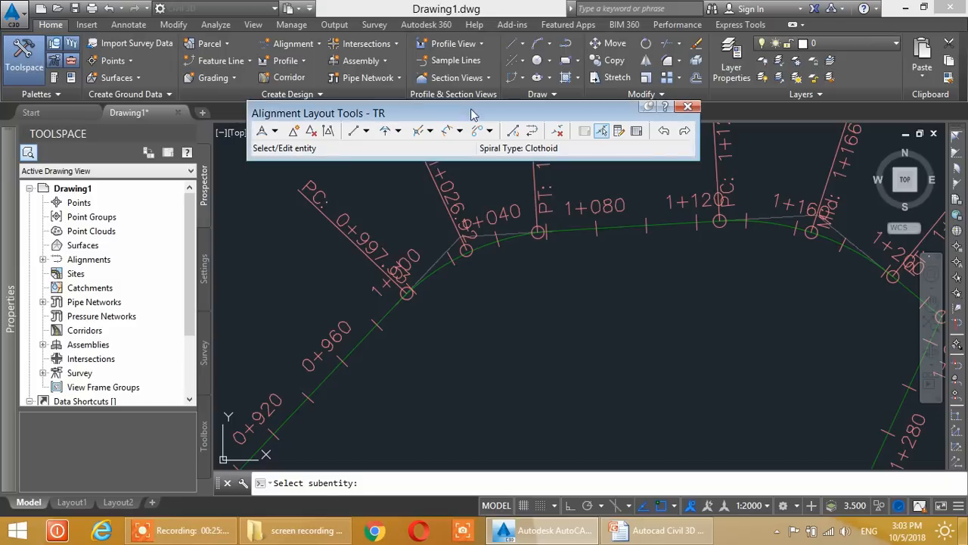
Try deleting the curve near station 1+165 and the tangent before it as sub-entities, and undo both deletions
left_click(558, 133)
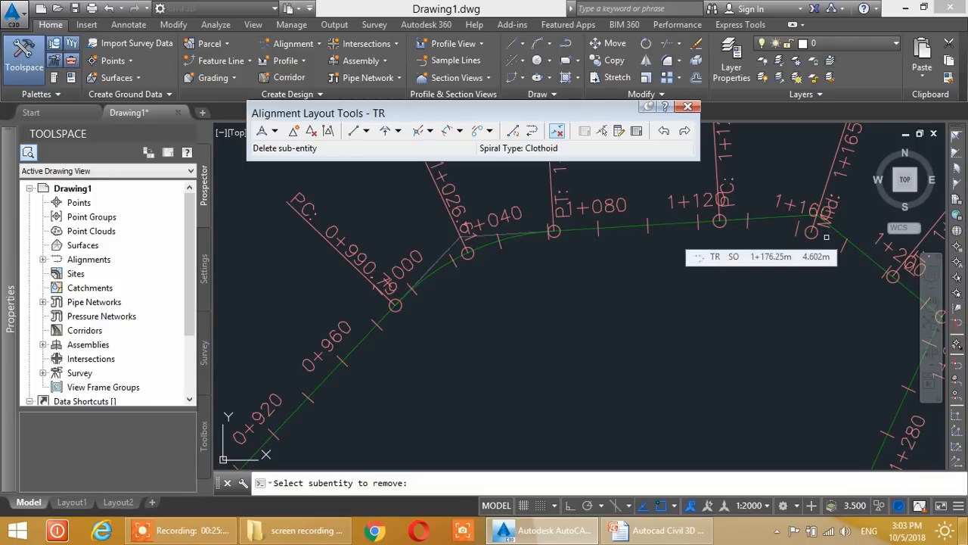
left_click(827, 237)
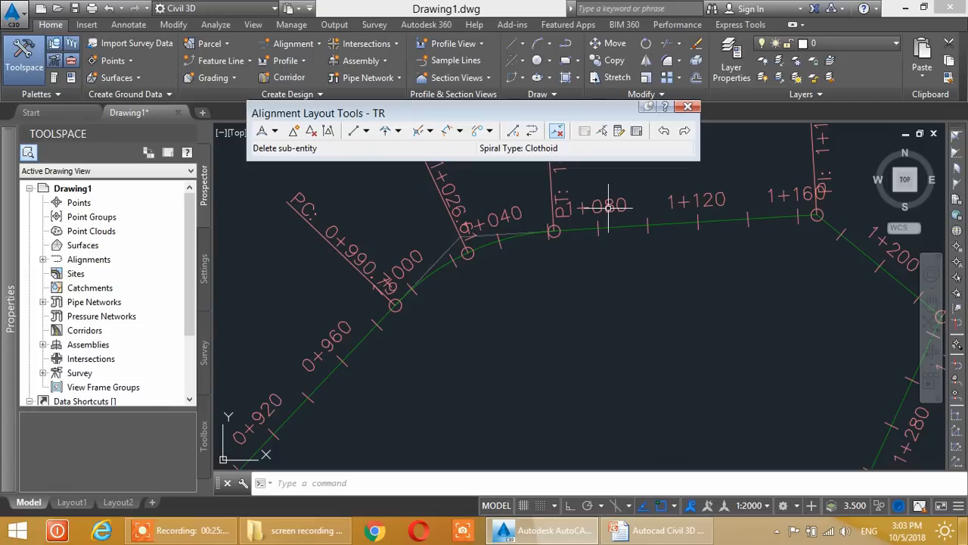
left_click(557, 131)
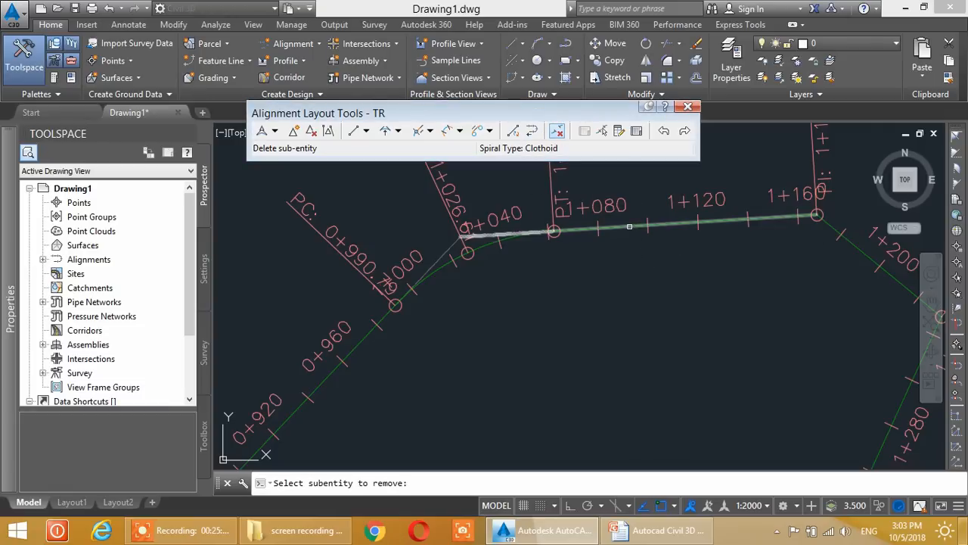
left_click(629, 226)
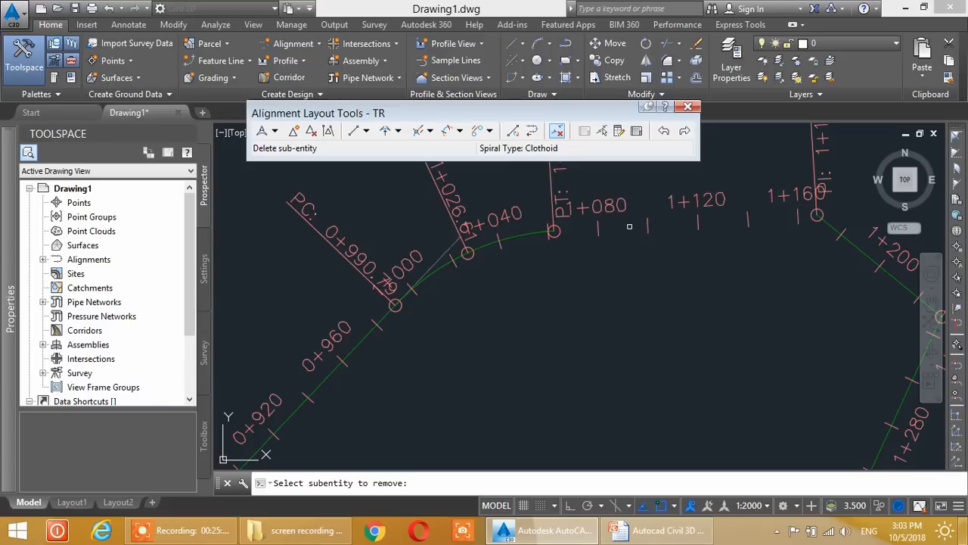
key("Return")
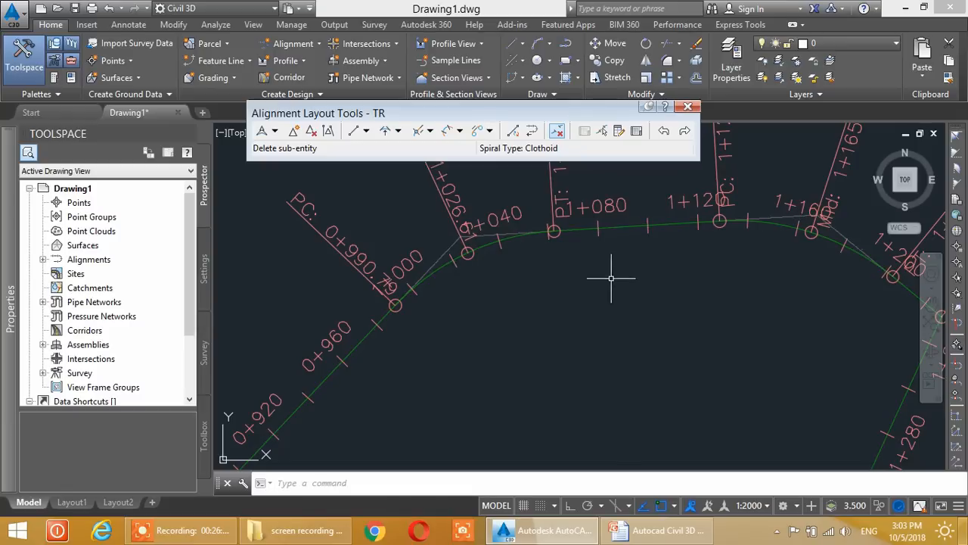
Open the Alignment Grid View for TR and move the layout tools window clear of the entity table
left_click_drag(560, 120, 572, 102)
left_click(573, 112)
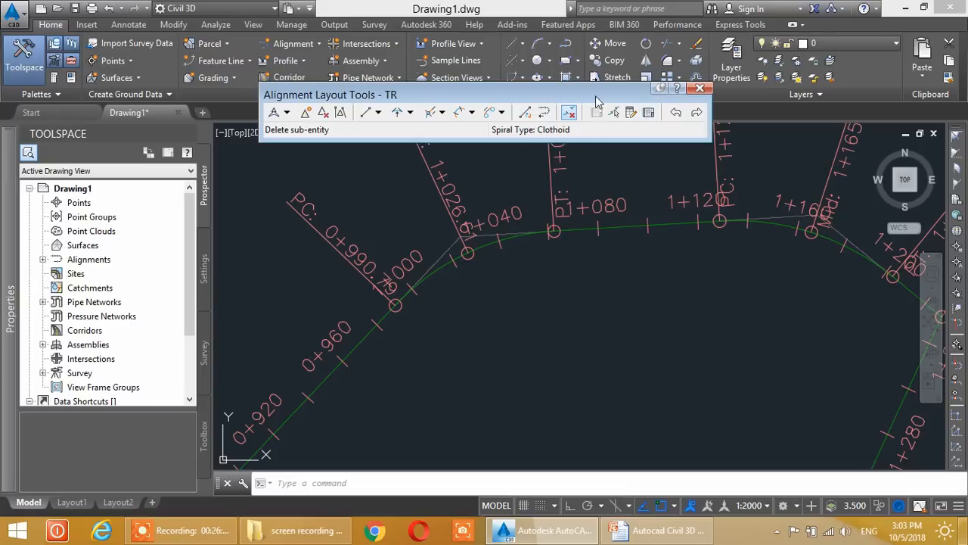
left_click(648, 113)
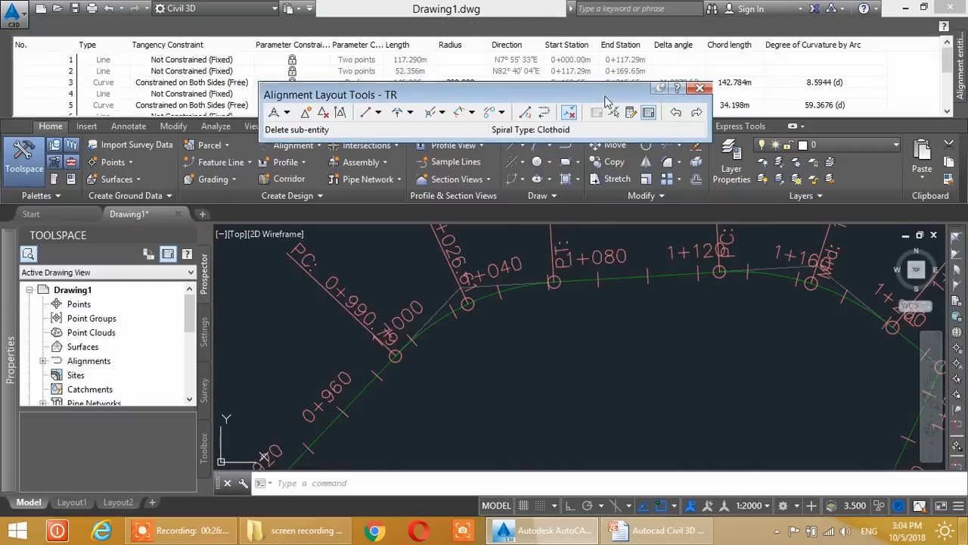
mouse_move(605, 101)
left_mouse_down()
mouse_move(610, 146)
mouse_move(644, 195)
mouse_move(663, 219)
mouse_move(692, 219)
mouse_move(472, 202)
mouse_move(410, 233)
left_mouse_up()
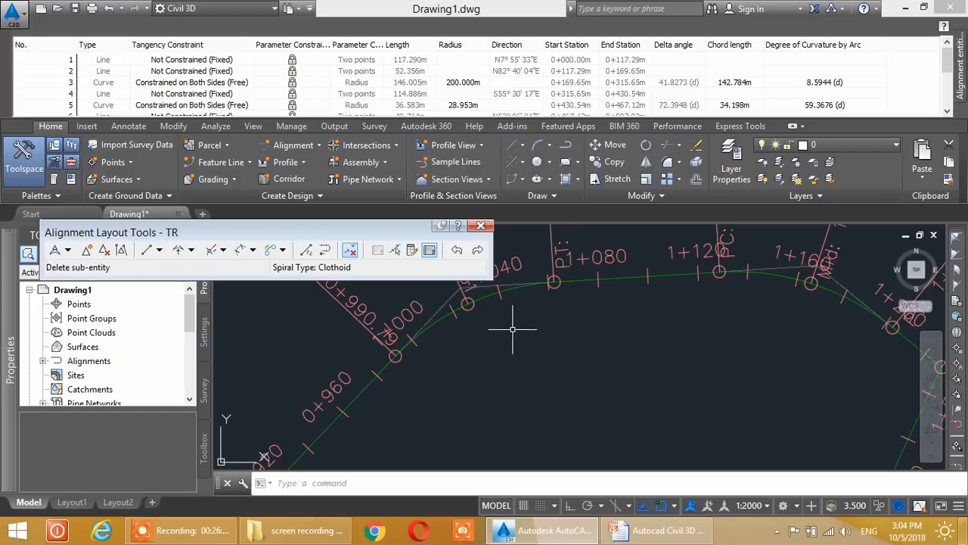
Examine the tangency constraint options offered for lines 1 and 2 and curve 3, locating each entity in the drawing
scroll(512, 330, "down", 6)
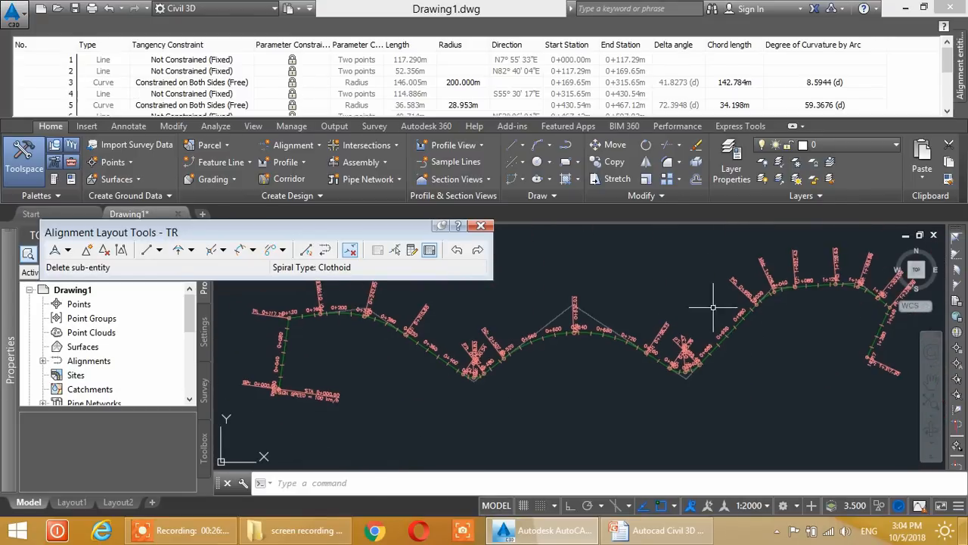
scroll(552, 340, "up", 3)
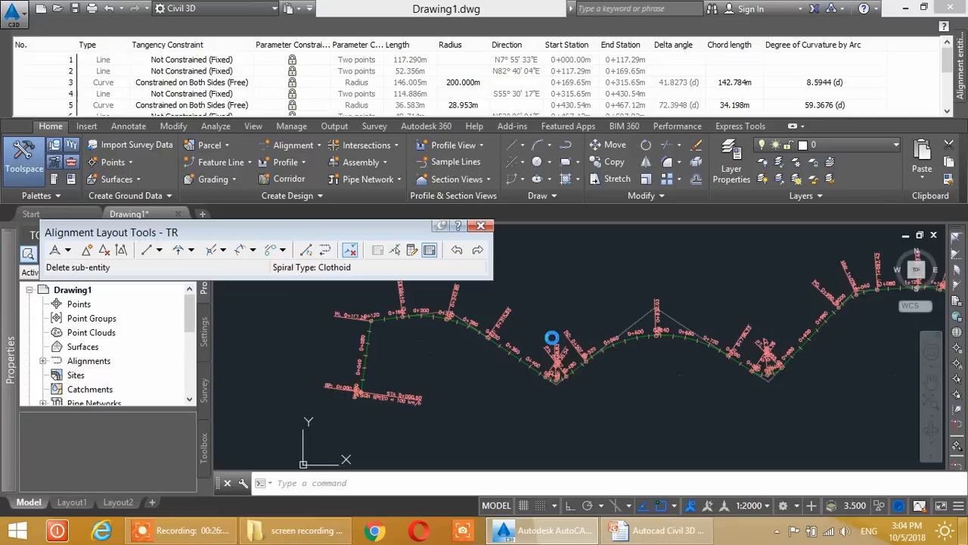
left_click(188, 60)
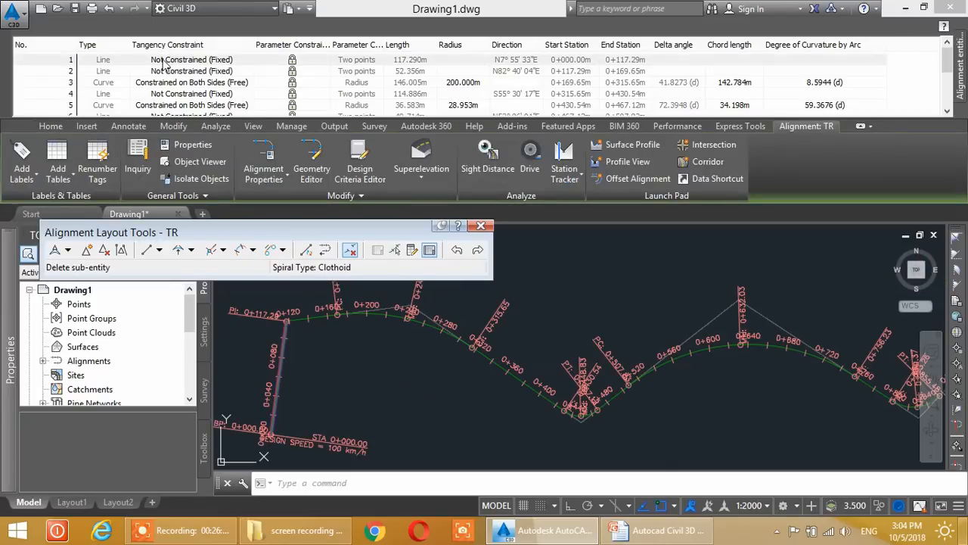
left_click(164, 62)
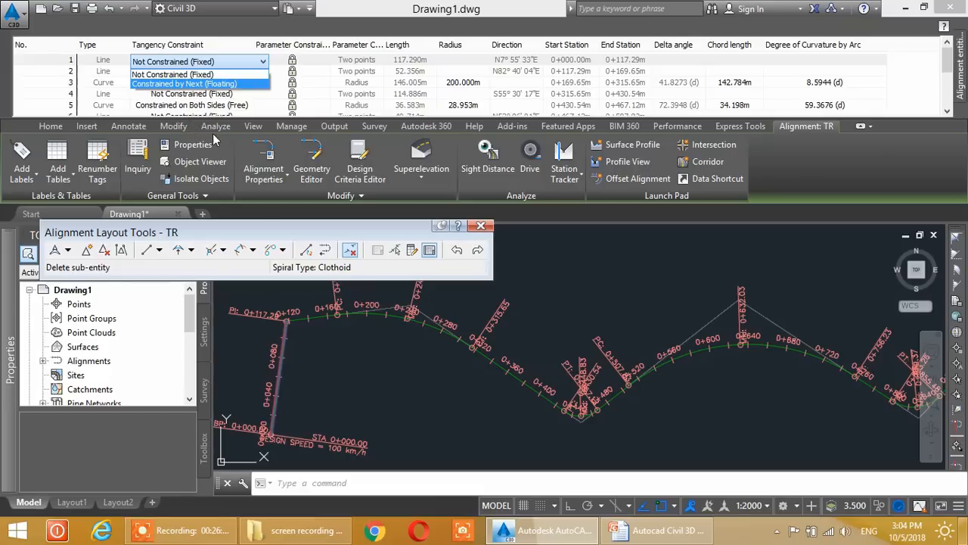
left_click(112, 77)
left_click(113, 76)
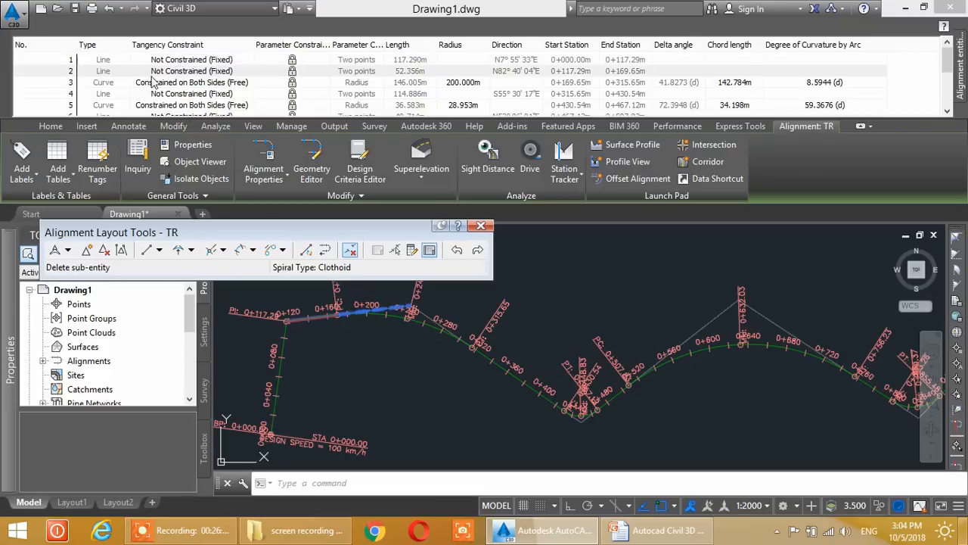
left_click(178, 75)
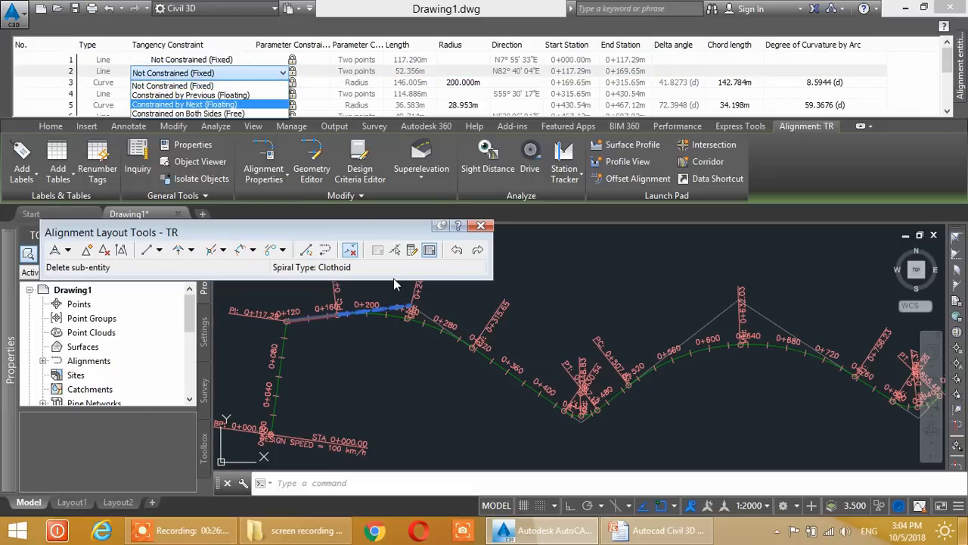
left_click(45, 77)
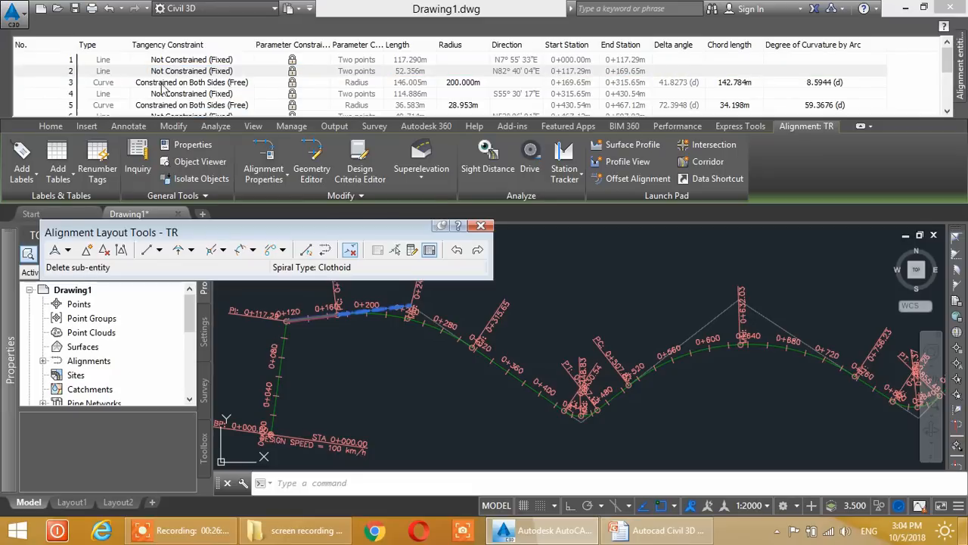
left_click(202, 83)
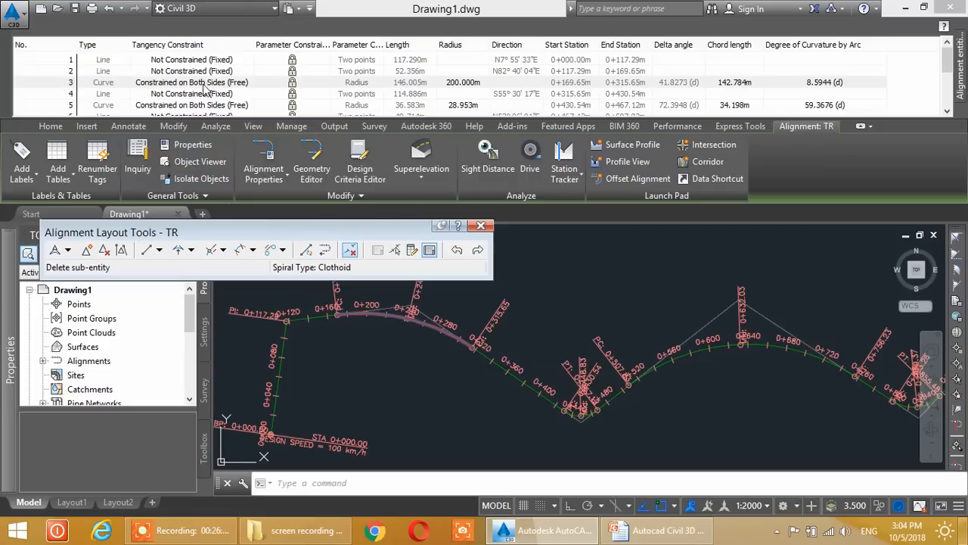
left_click(203, 84)
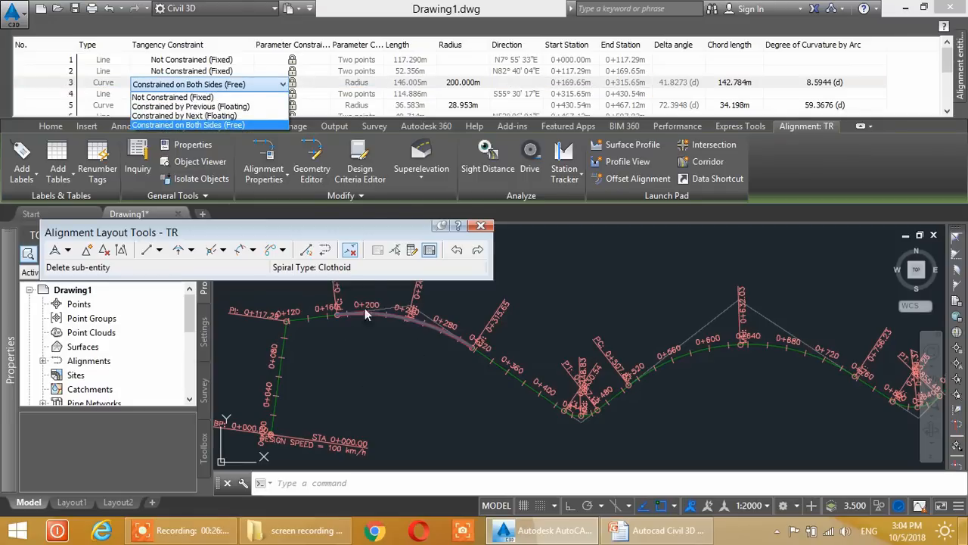
left_click(182, 85)
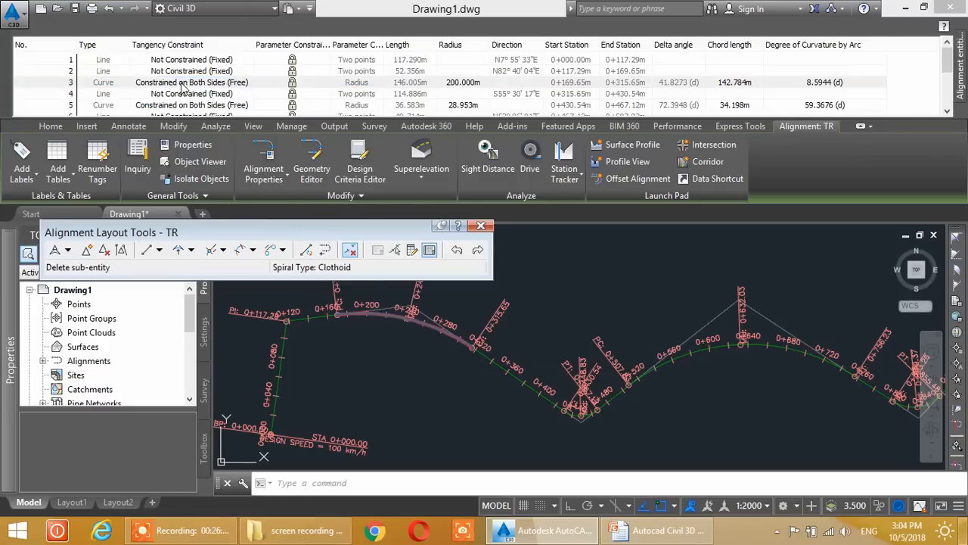
left_click(181, 85)
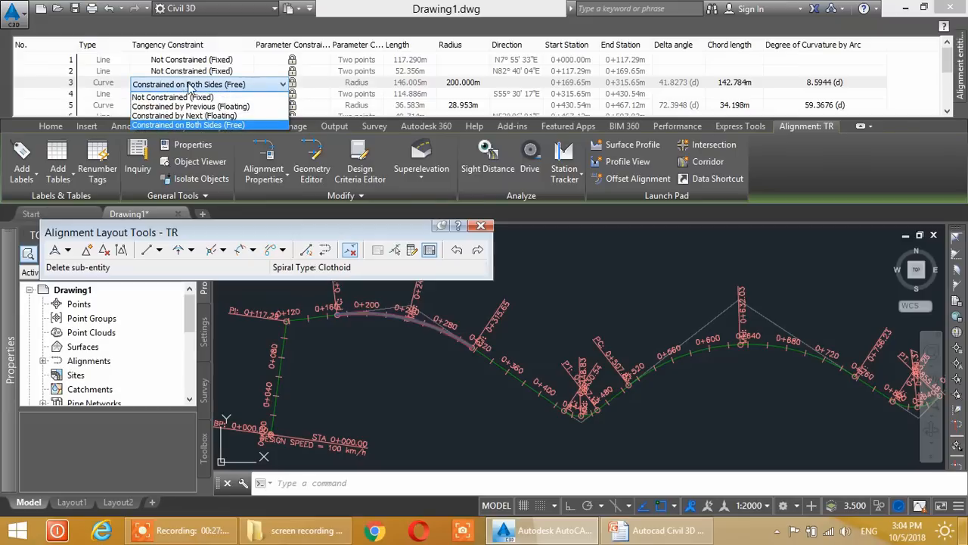
Set the radius of curve 3 in the alignment entity table to 150 m
left_click(470, 83)
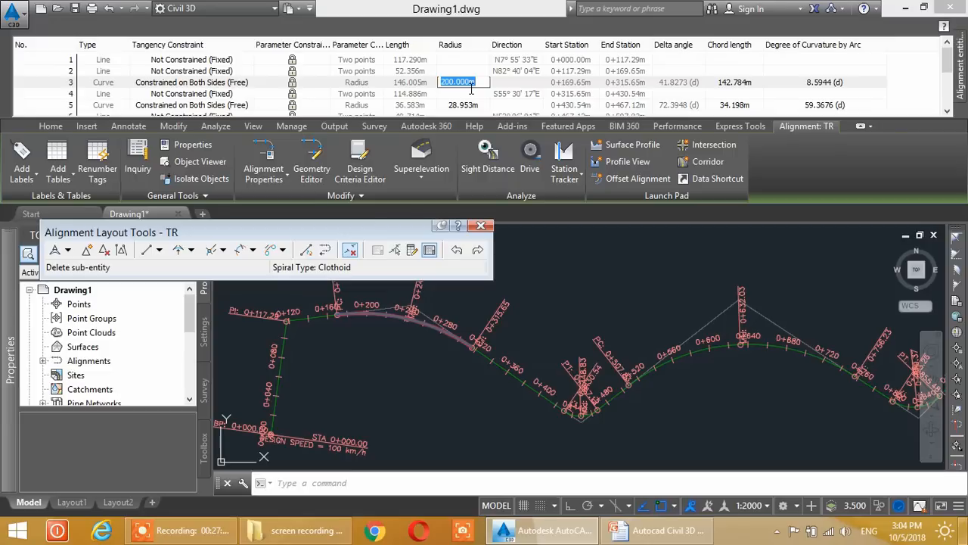
type("150")
key("Return")
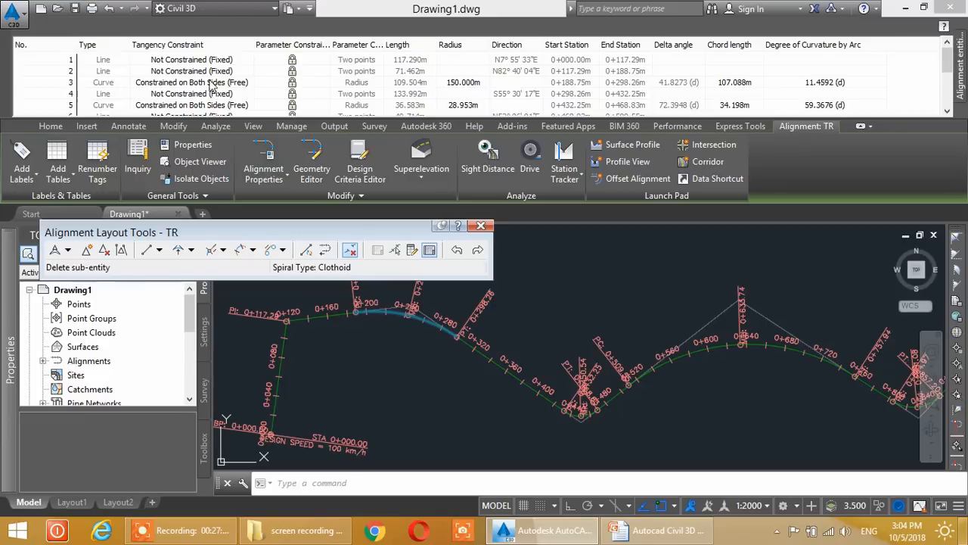
Examine the tangency constraint options offered for curve 5, and highlight curve 7 in the drawing from the entity table
left_click(156, 105)
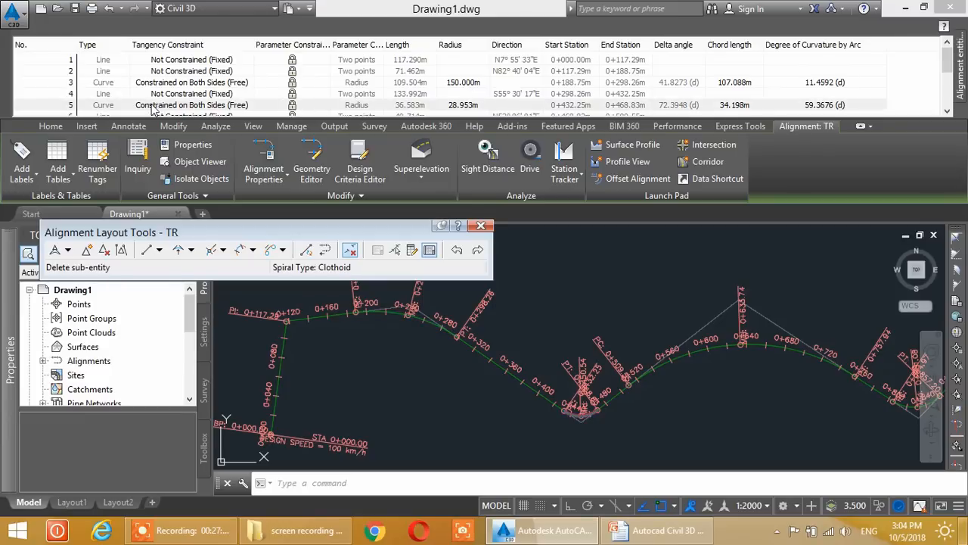
left_click(150, 111)
left_click(150, 110)
left_click(150, 111)
left_click(150, 111)
left_click(150, 111)
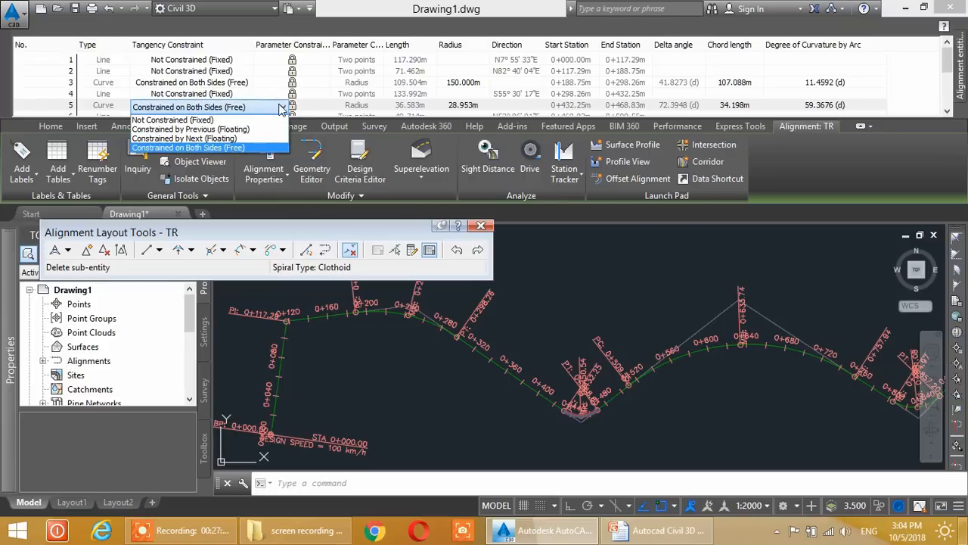
left_click(280, 108)
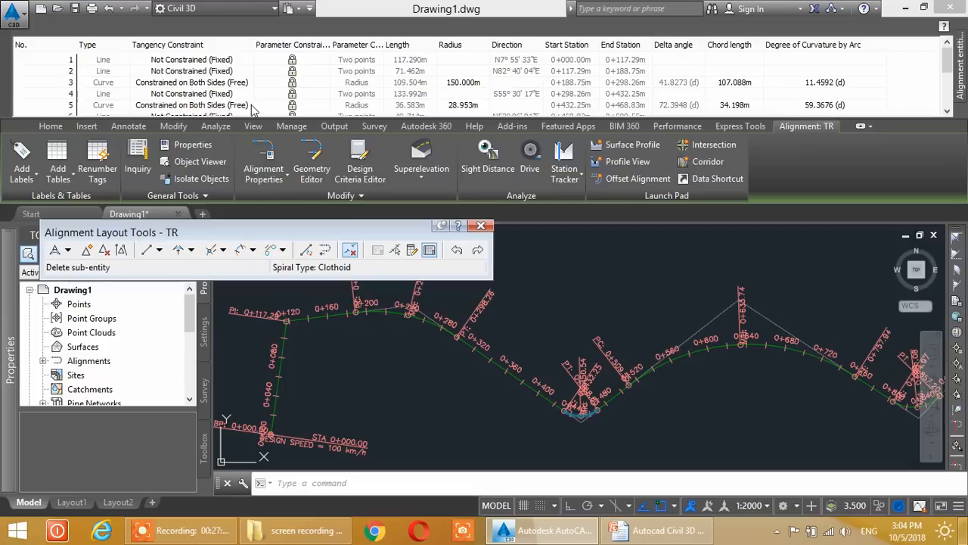
left_click(180, 107)
left_click(180, 108)
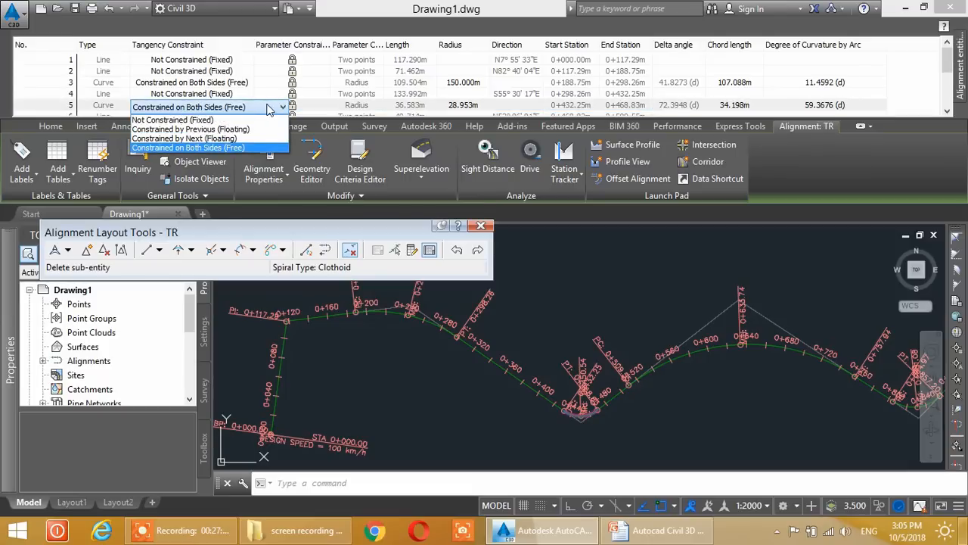
left_click(269, 108)
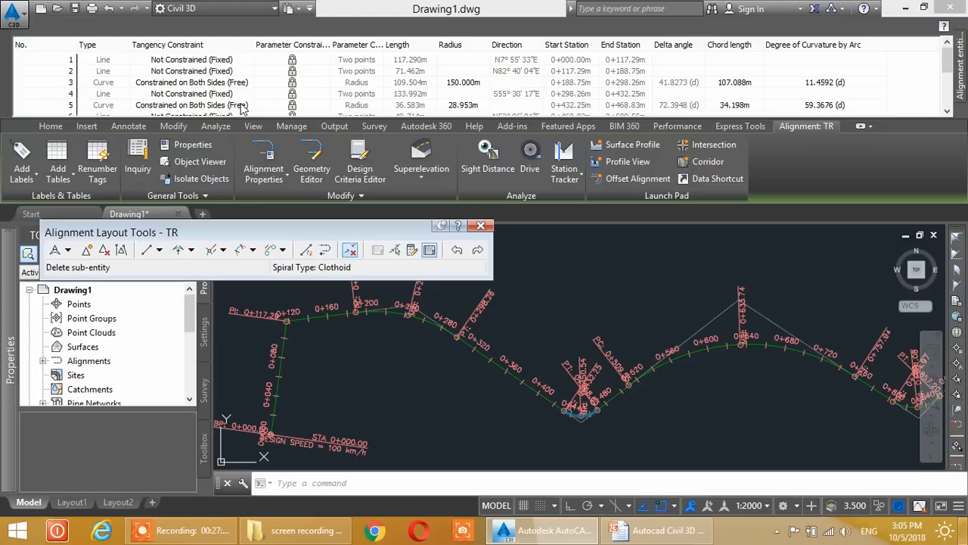
left_click(173, 108)
left_click(171, 108)
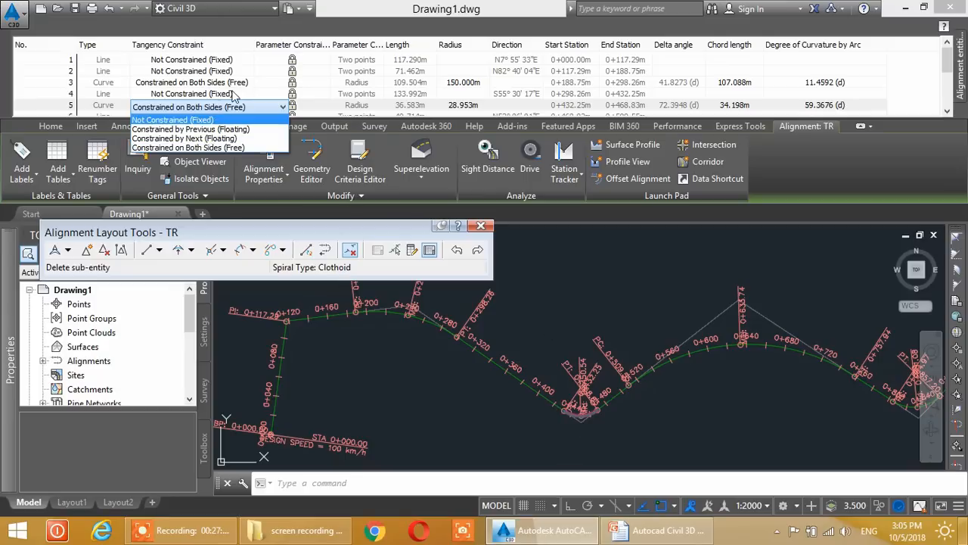
left_click(948, 63)
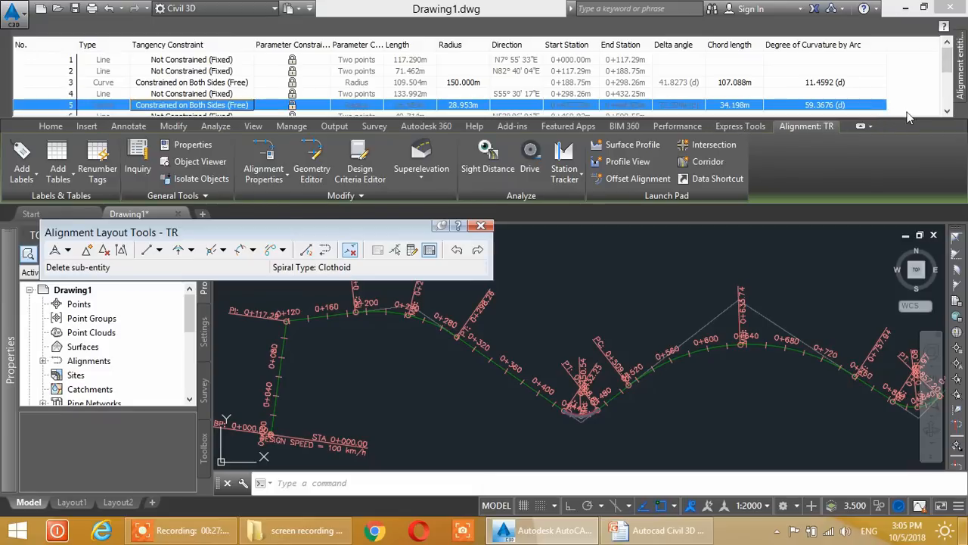
scroll(906, 74, "down", 3)
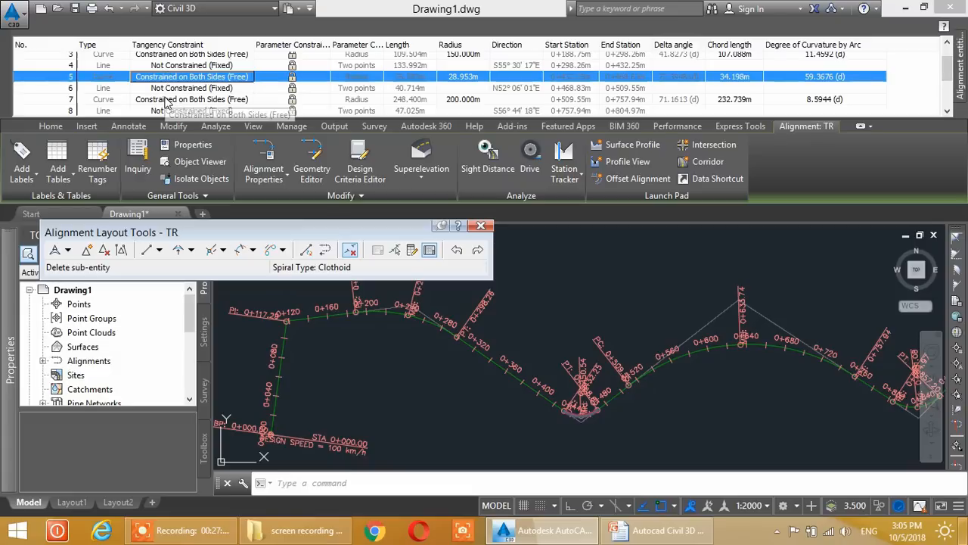
left_click(165, 103)
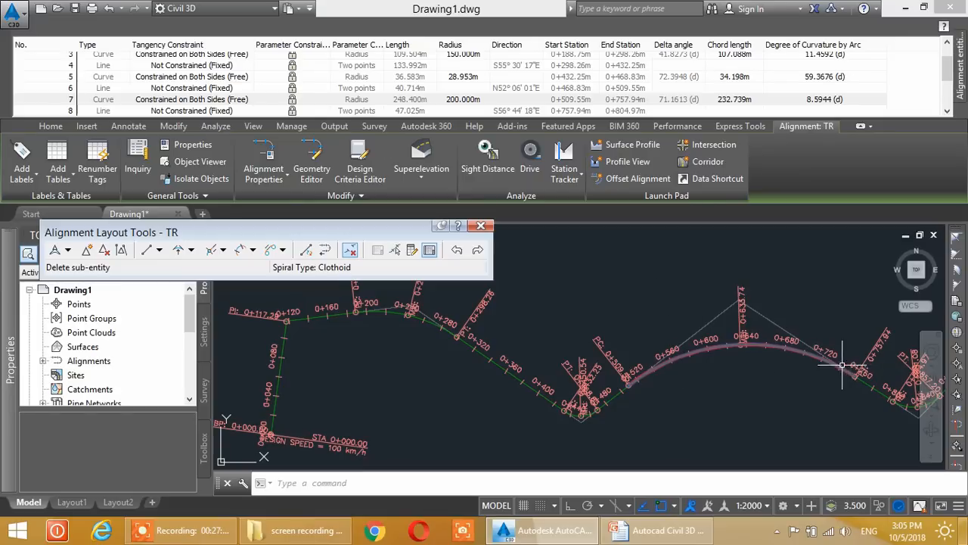
Set the radius of curve 7 in the alignment entity table to 210 m
left_click(250, 103)
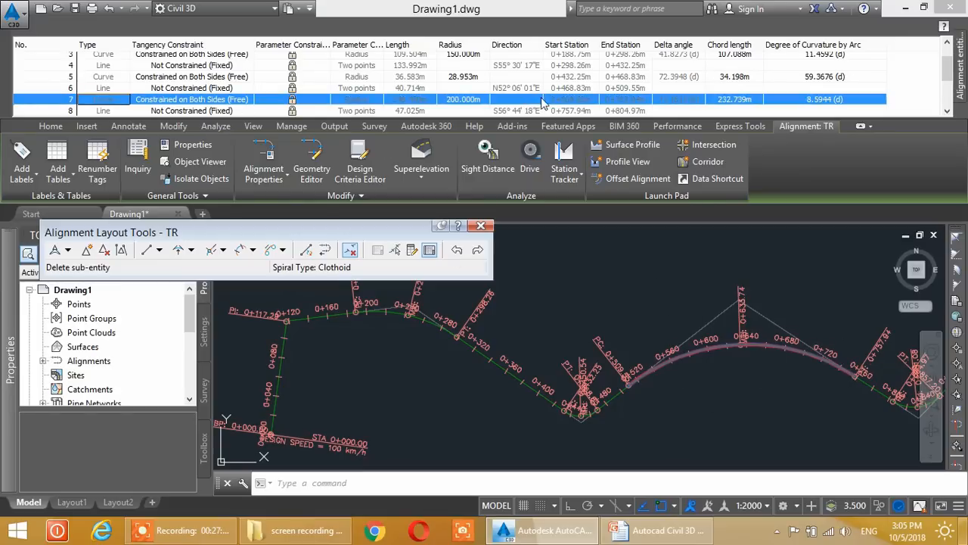
left_click(462, 106)
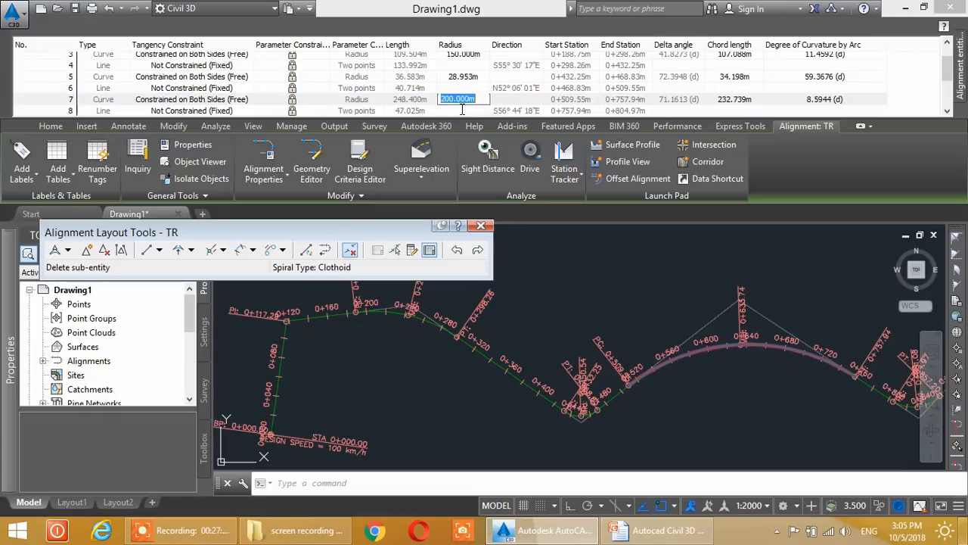
double_click(446, 106)
type("210")
key("Return")
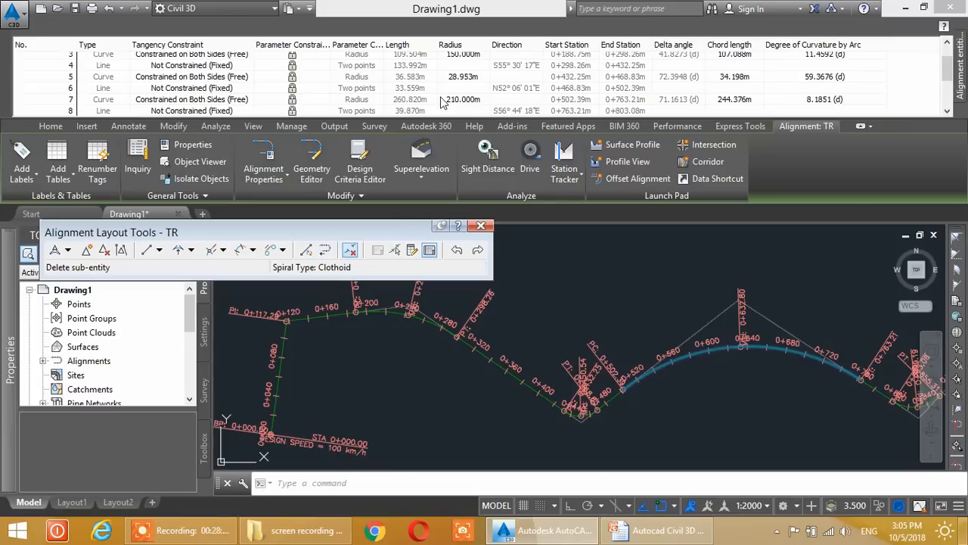
Look through the remaining alignment entities, and close the Alignment Grid View and the layout tools for TR
scroll(445, 102, "down", 1)
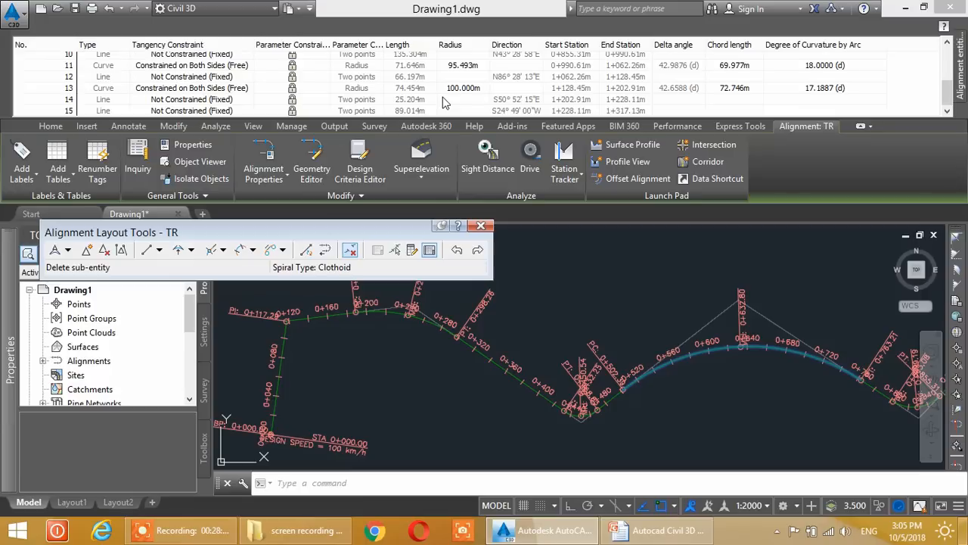
scroll(445, 102, "down", 1)
scroll(445, 102, "up", 3)
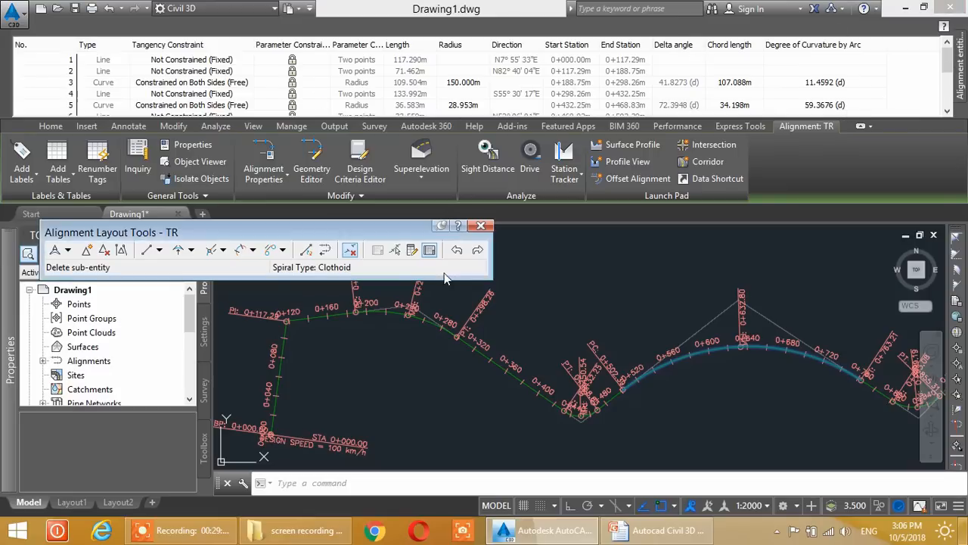
left_click(430, 249)
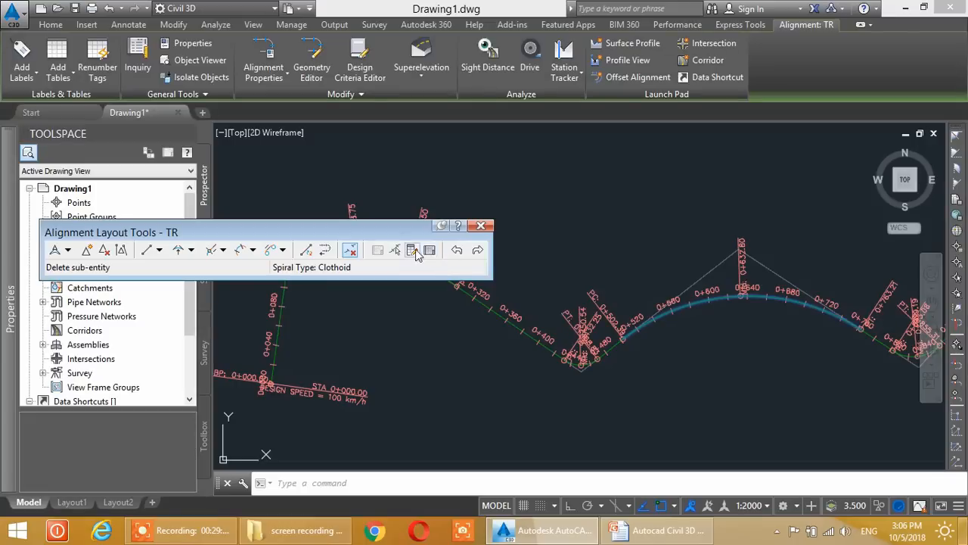
left_click_drag(337, 236, 589, 143)
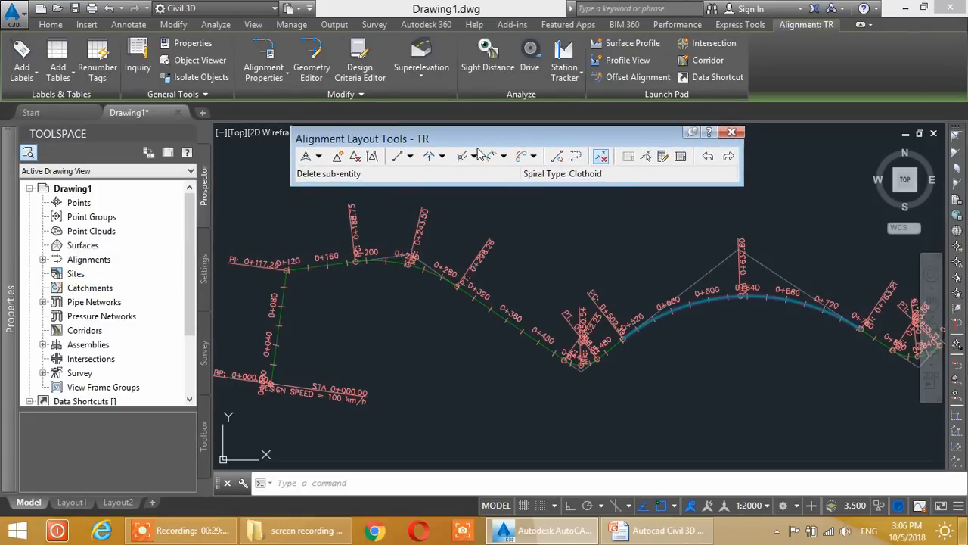
left_click_drag(486, 143, 497, 153)
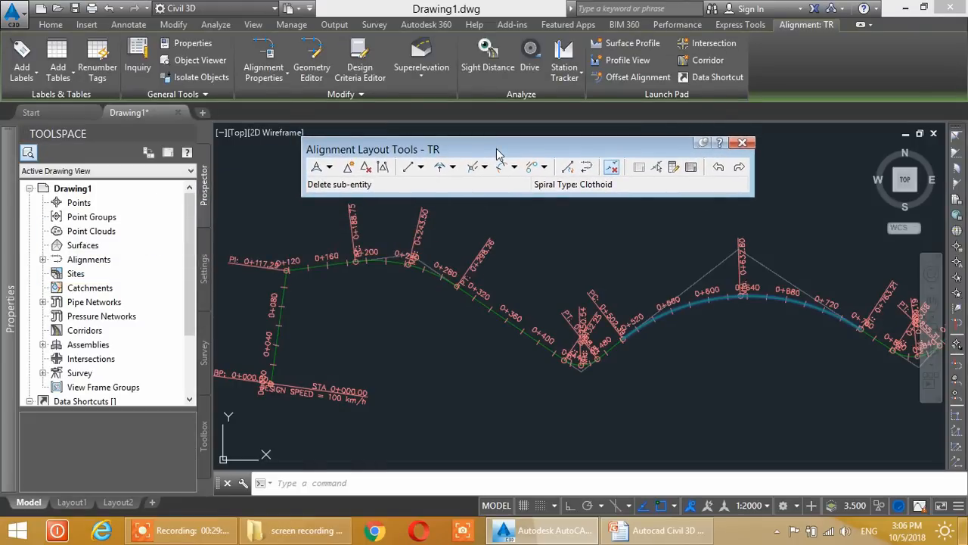
left_click(743, 142)
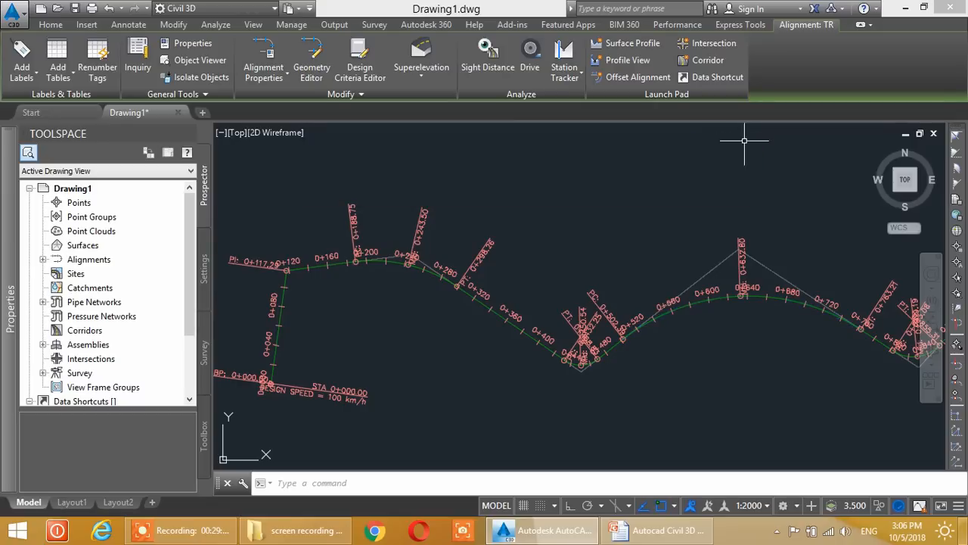
Select alignment TR in the drawing, open its Geometry Editor, and close the layout tools again
middle_click_drag(581, 281, 662, 203)
middle_click_drag(806, 260, 507, 318)
middle_click_drag(631, 262, 585, 275)
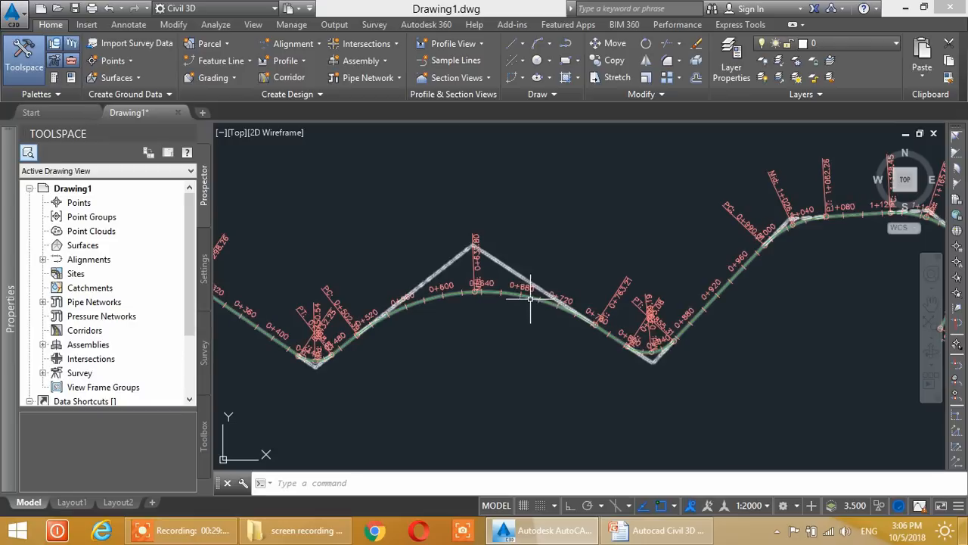
left_click(530, 299)
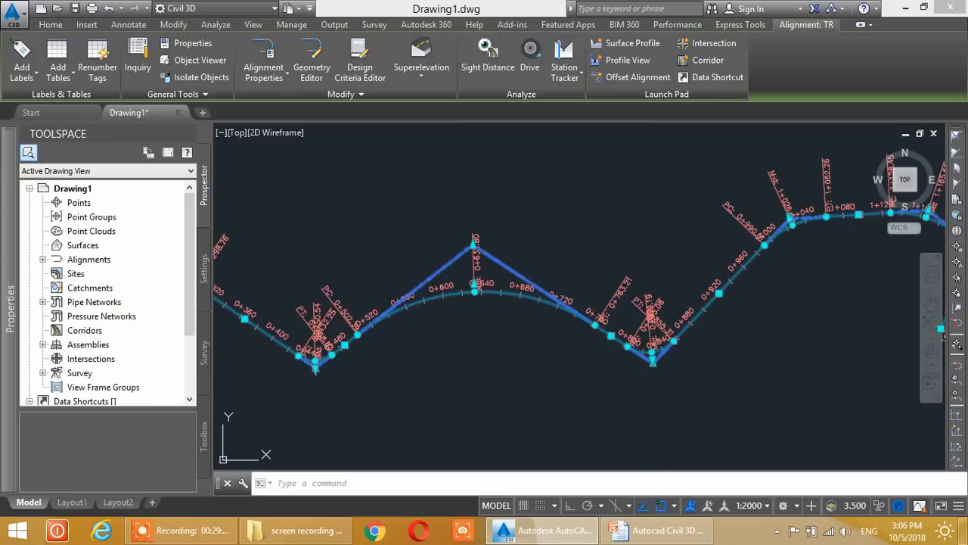
right_click(532, 301)
left_click(318, 69)
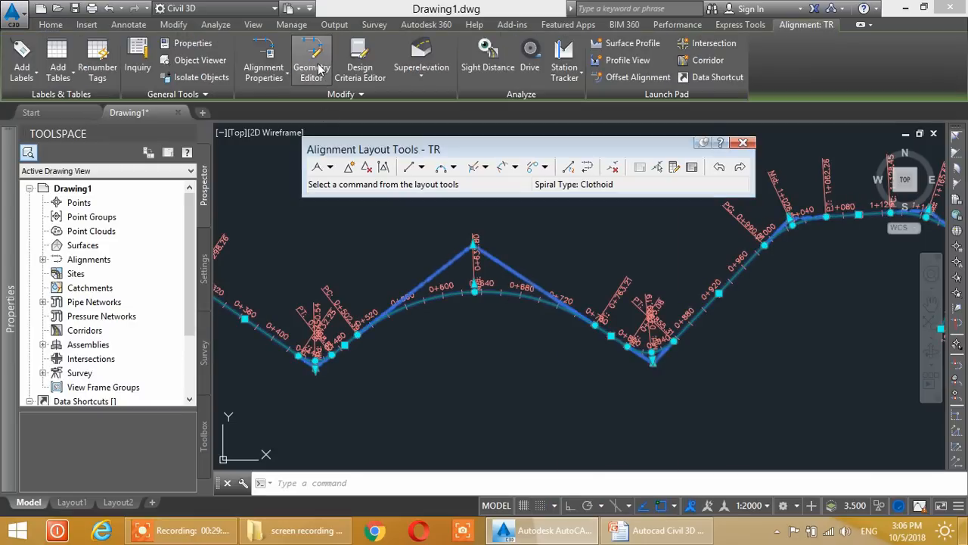
left_click(742, 144)
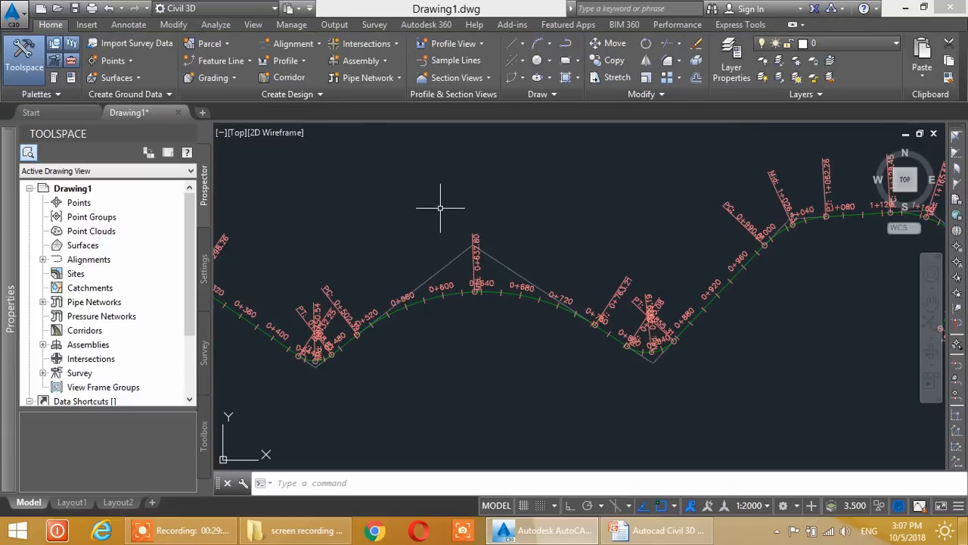